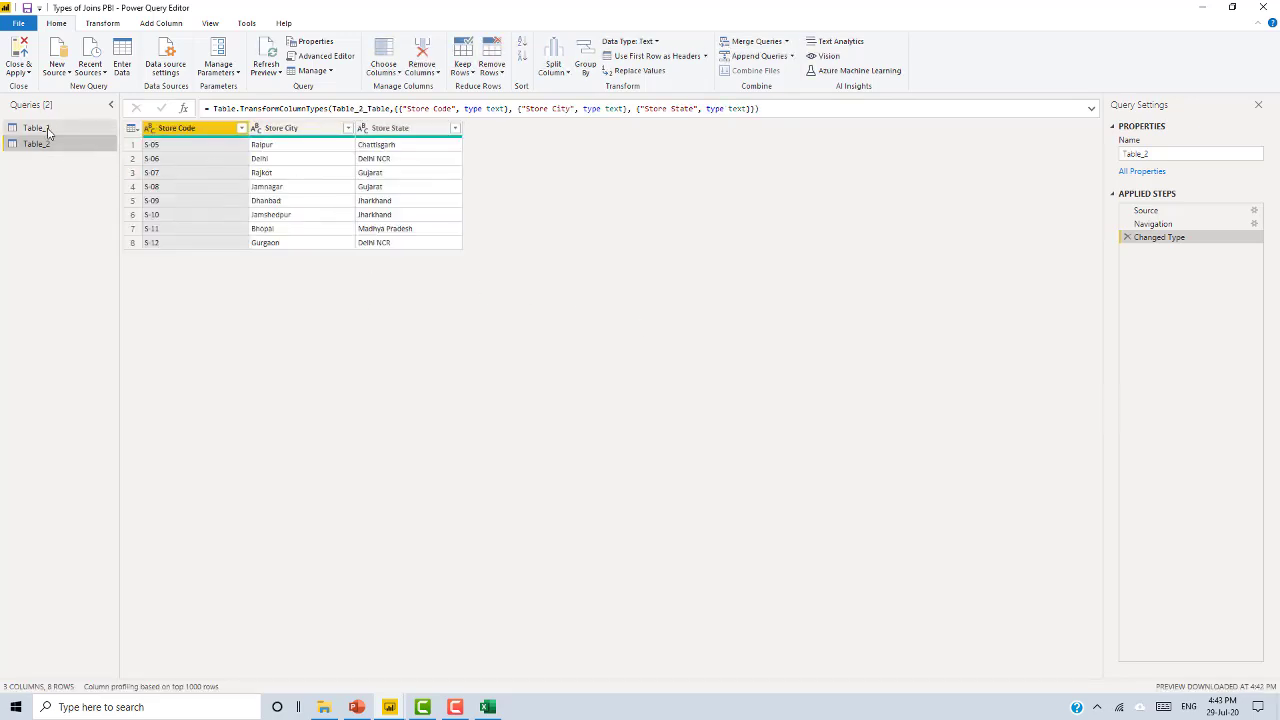
# Start merging Table_1 with Table_2 as a new query, matching the two tables on their Store Code columns.
pyautogui.click(46, 129)
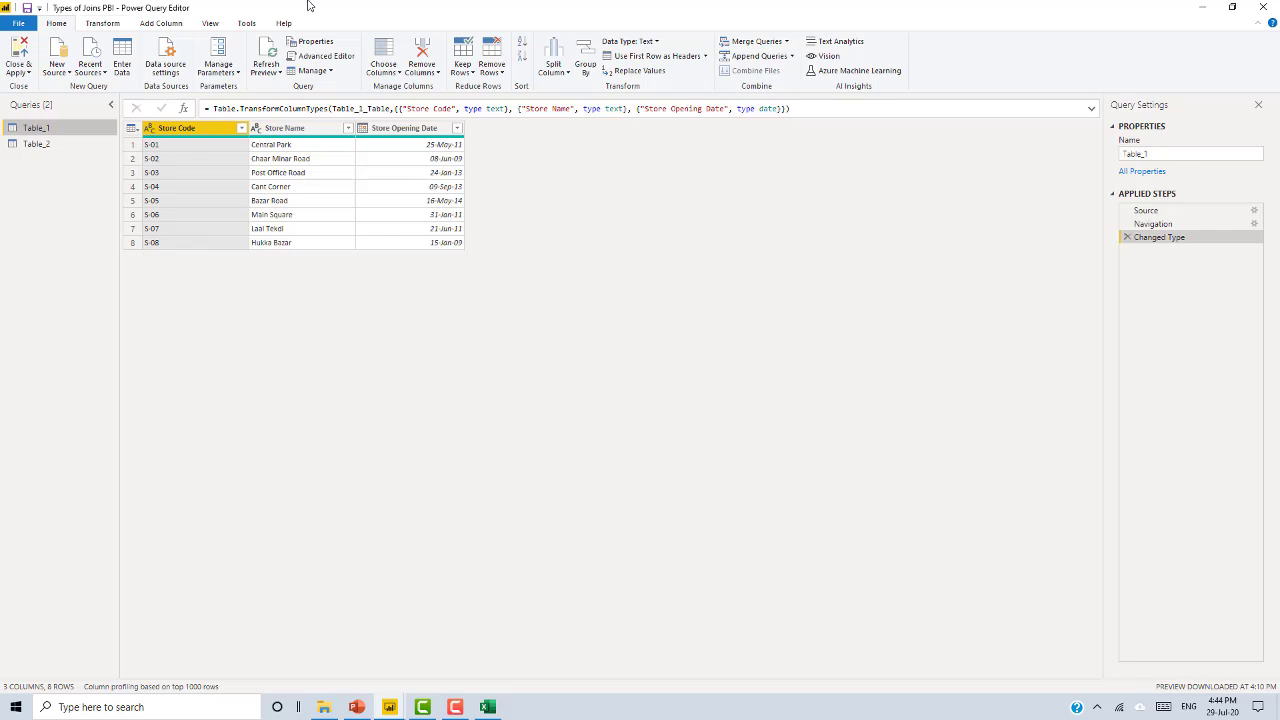
pyautogui.click(789, 43)
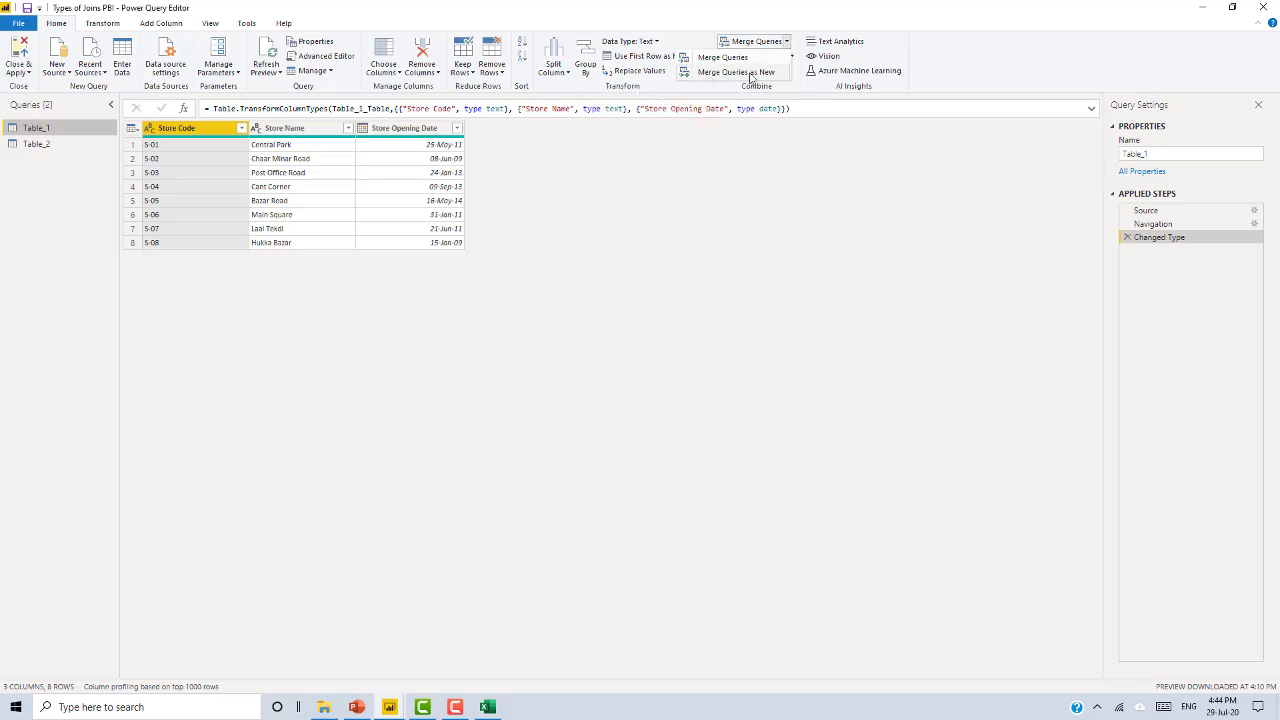
pyautogui.click(752, 75)
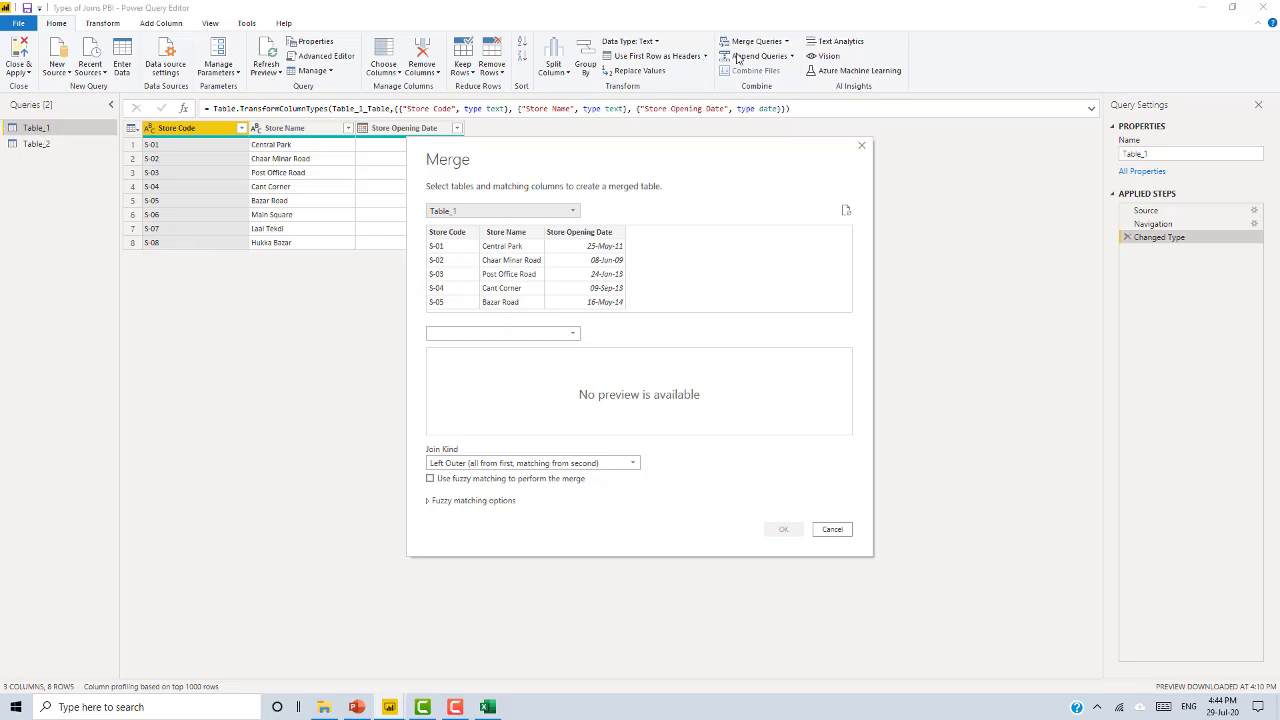
pyautogui.click(521, 334)
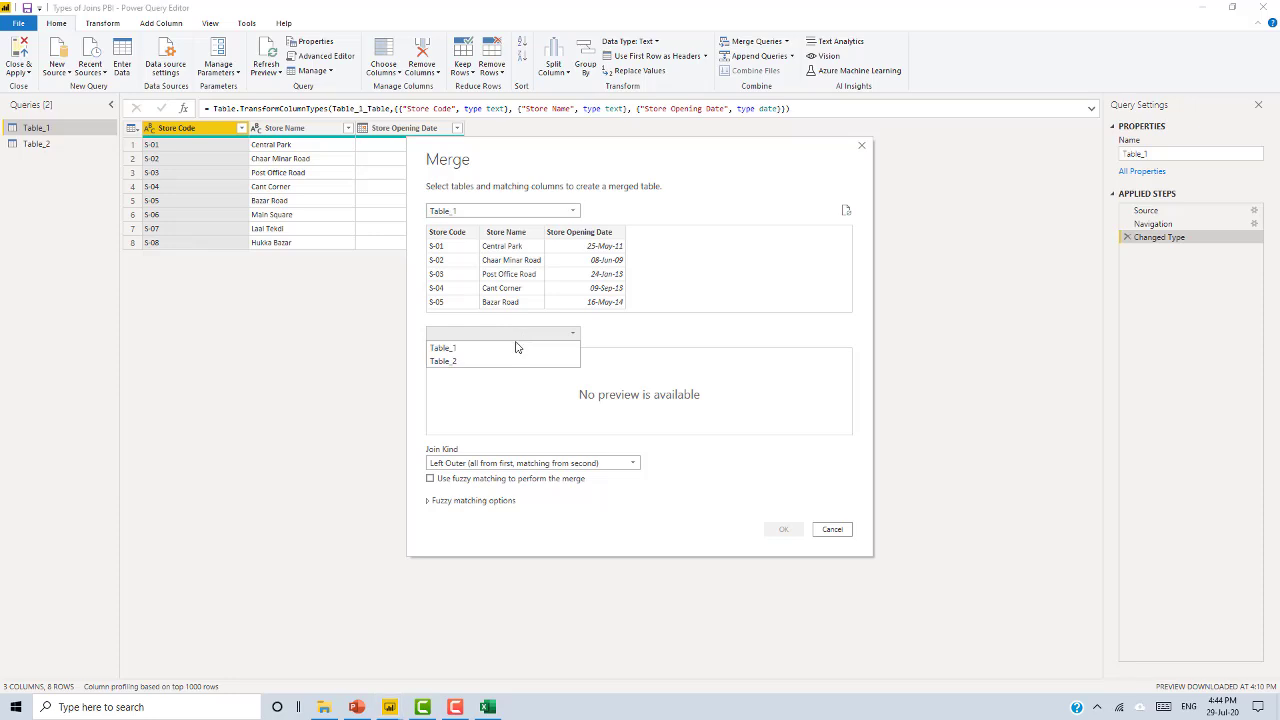
pyautogui.click(486, 360)
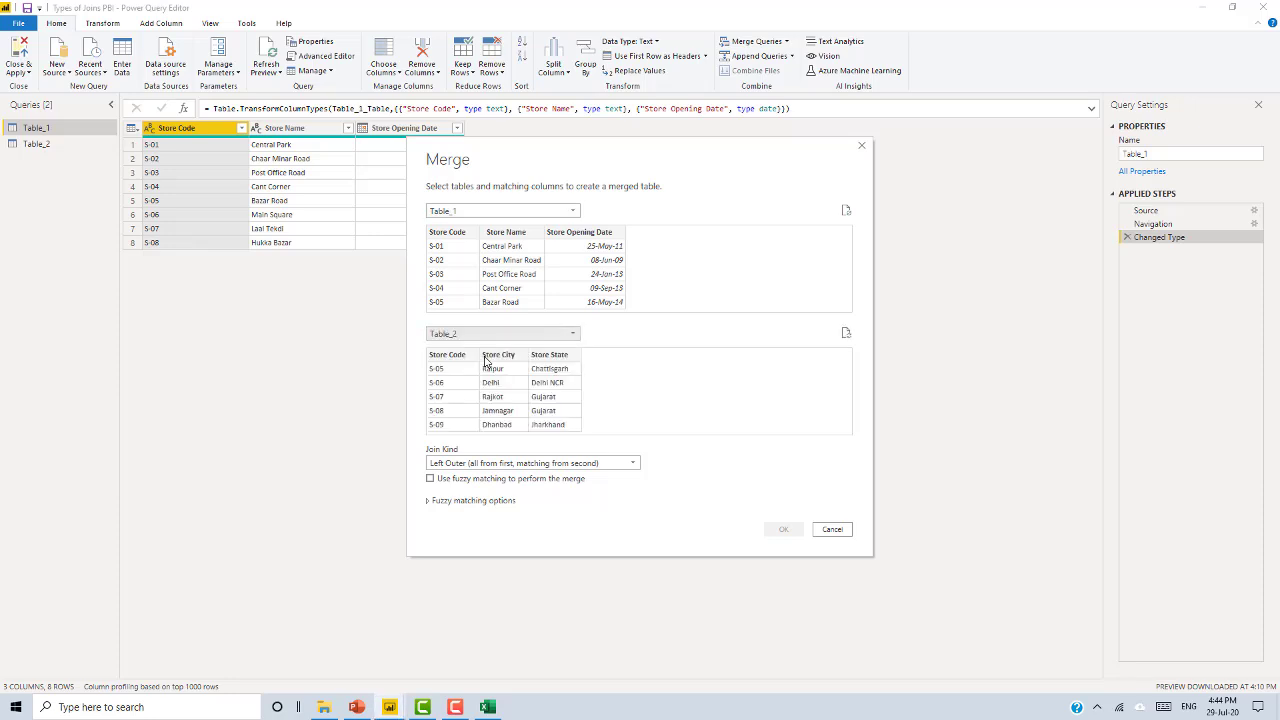
pyautogui.click(452, 356)
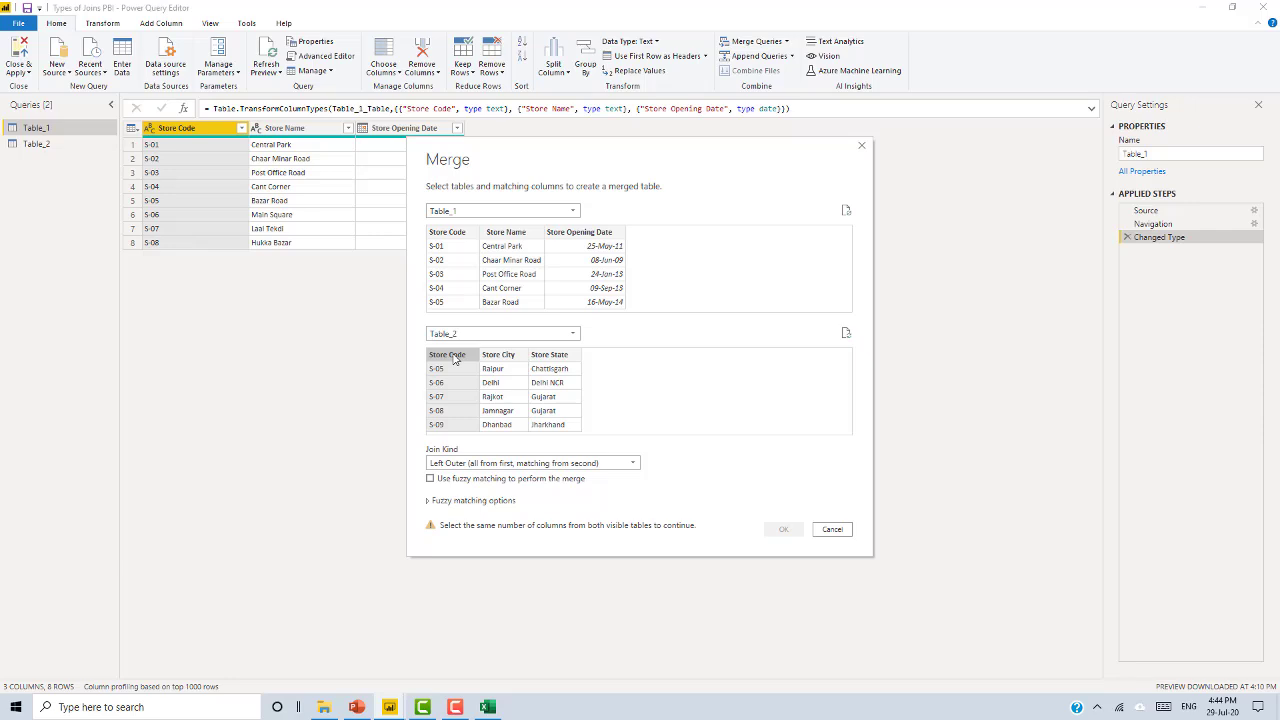
pyautogui.click(446, 233)
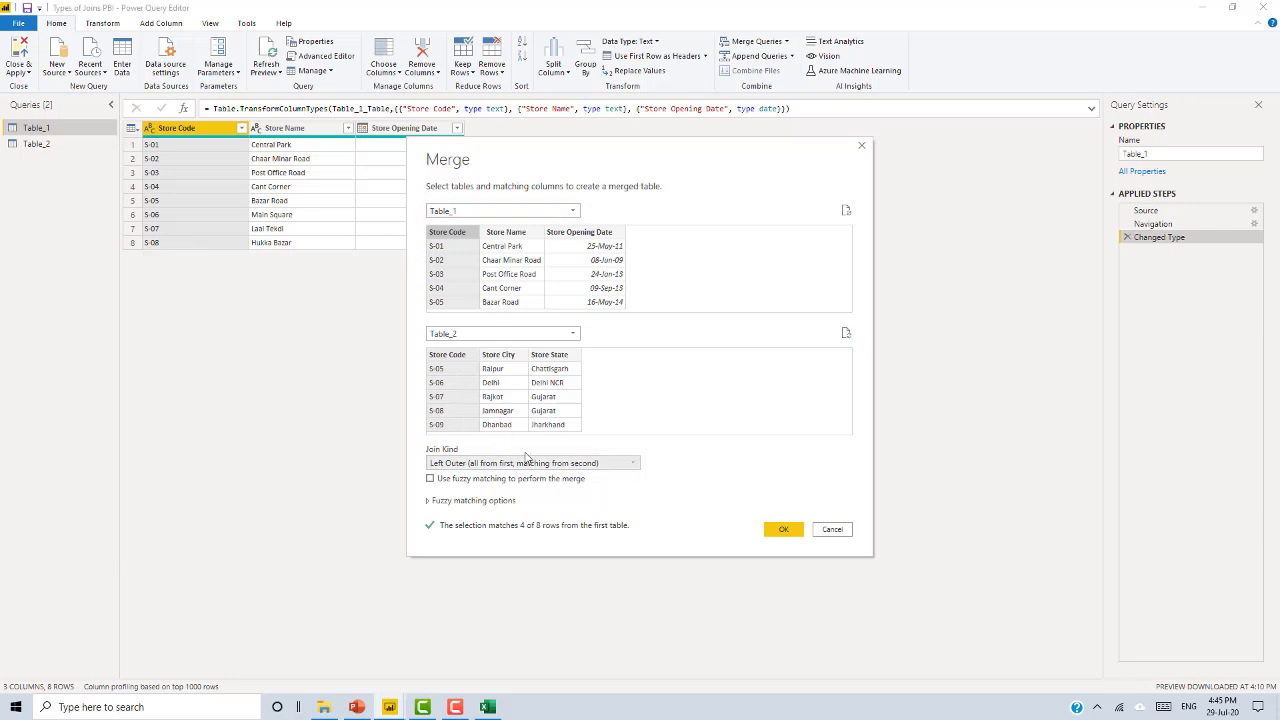
# Set the join kind to Full Outer (all rows from both) and create the merged query.
pyautogui.click(632, 464)
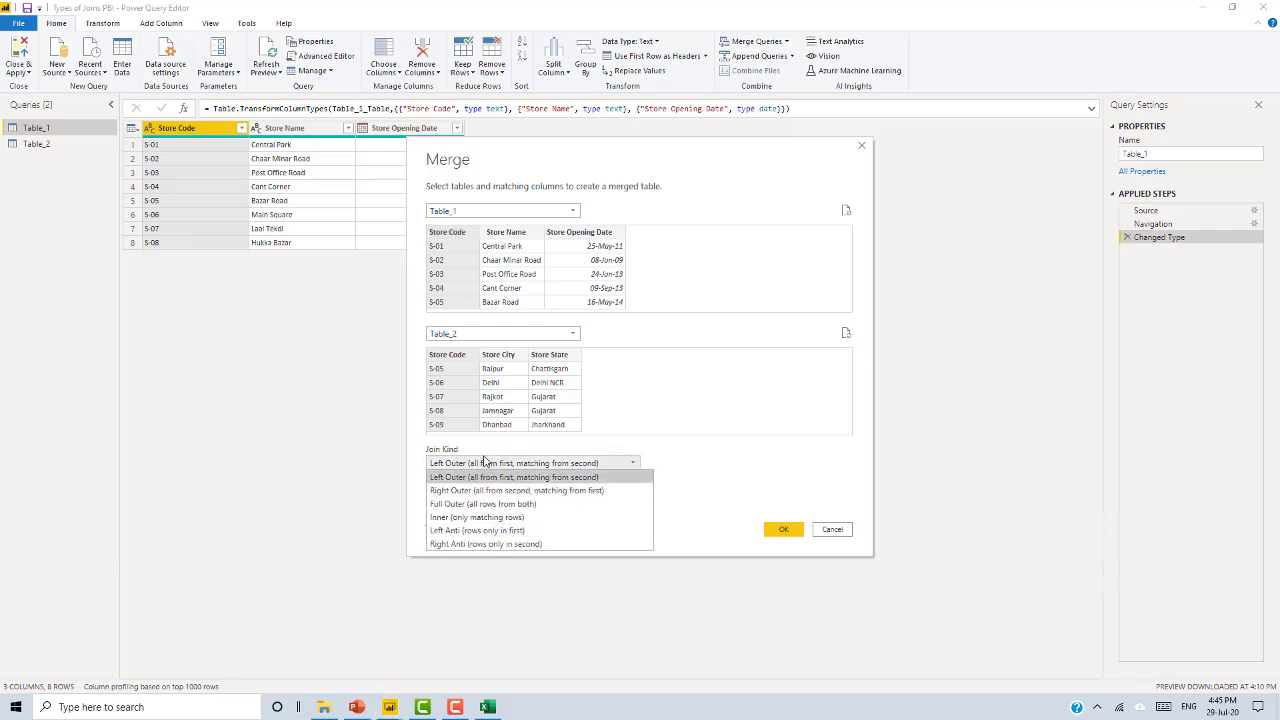
pyautogui.click(460, 505)
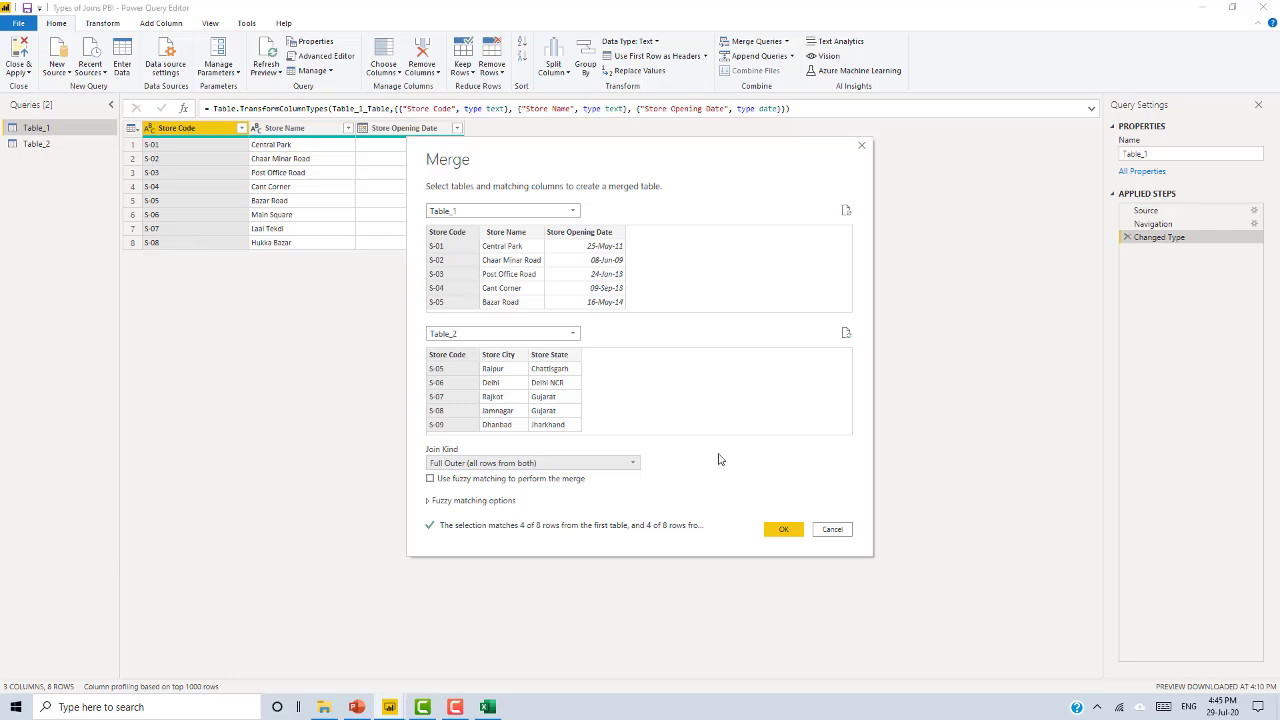
pyautogui.click(784, 530)
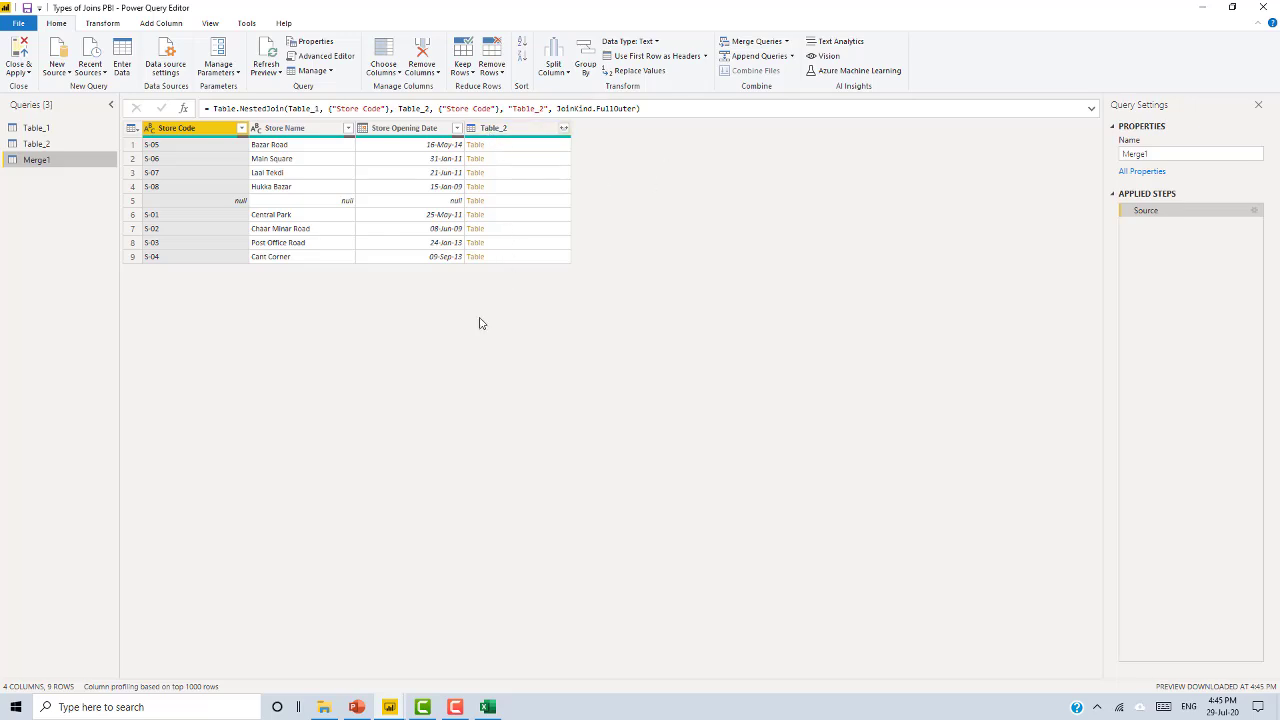
# Rename the new merged query as FullOuter.
pyautogui.doubleClick(1132, 155)
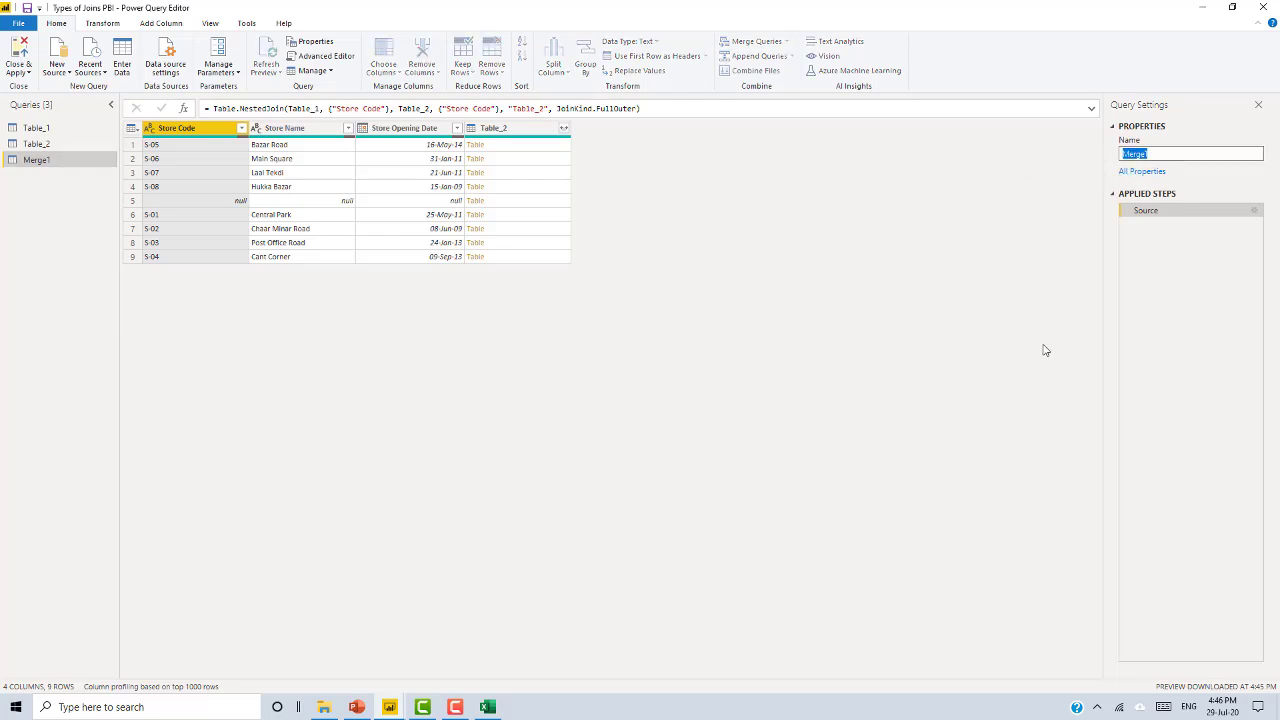
pyautogui.write('FullOuter')
pyautogui.press('Return')
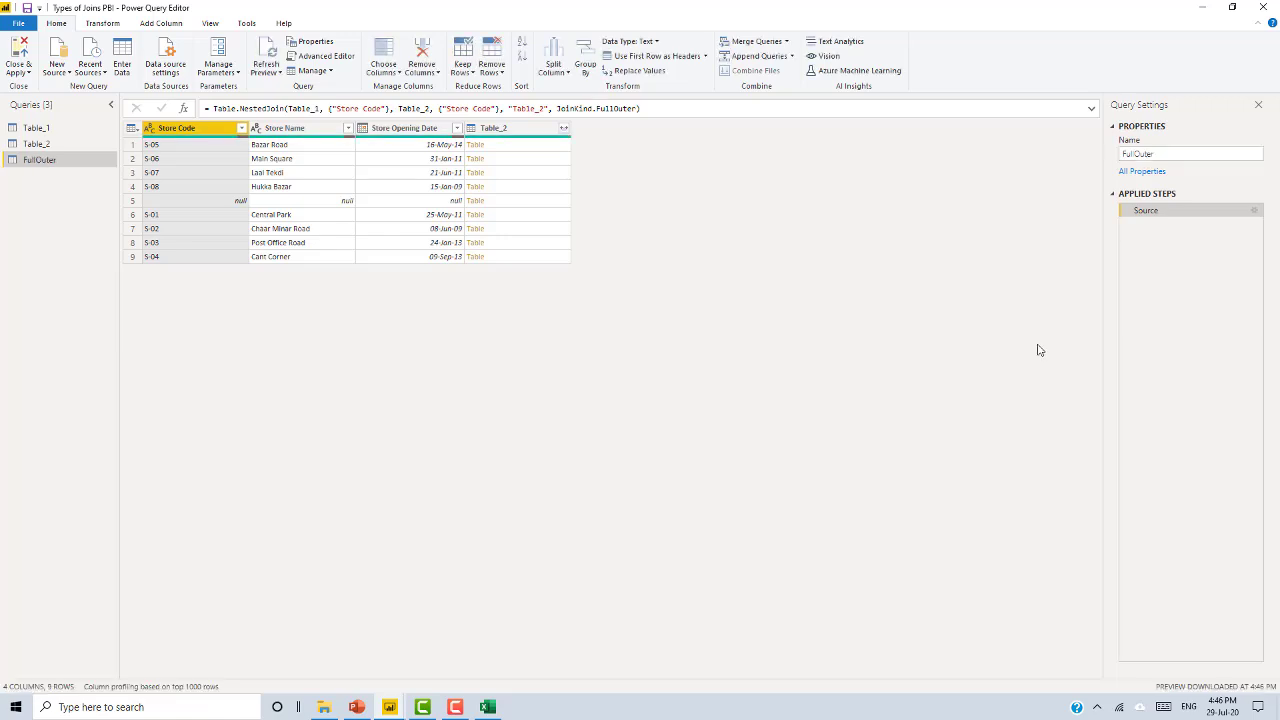
# Expand the Table_2 column into Store Code, Store City and Store State without using the original column name as prefix.
pyautogui.click(564, 129)
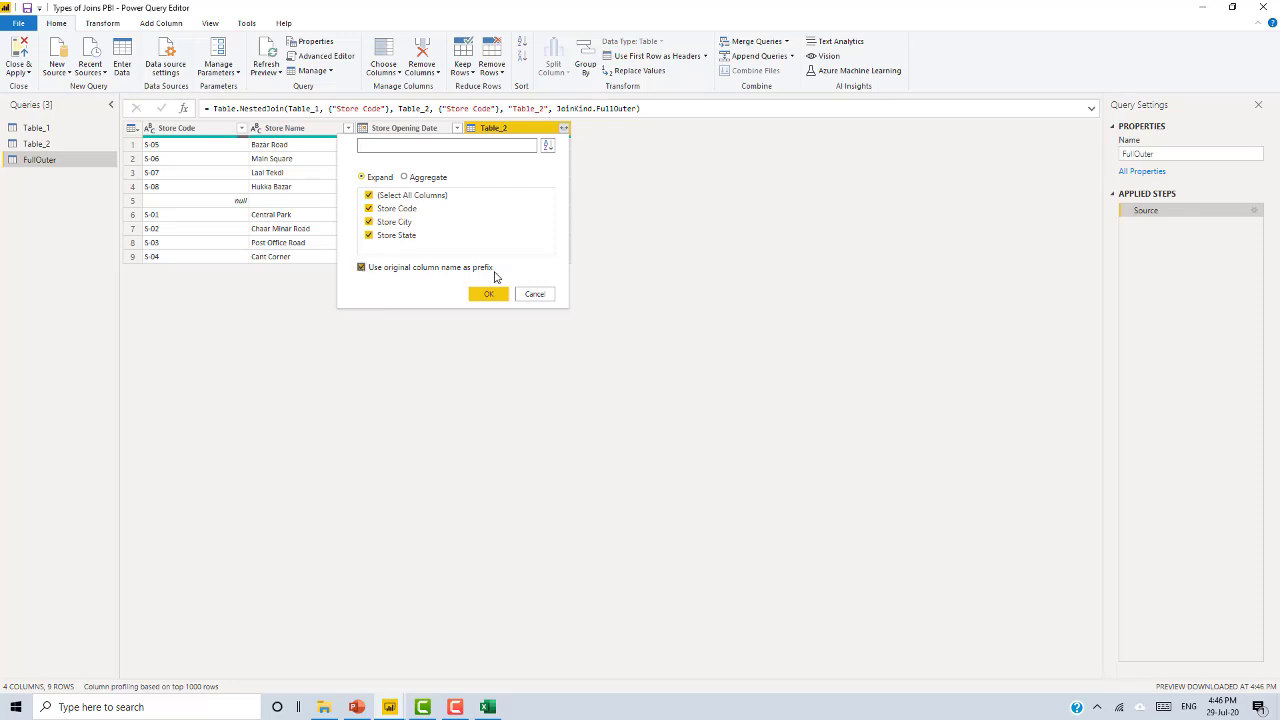
pyautogui.click(362, 268)
pyautogui.click(486, 294)
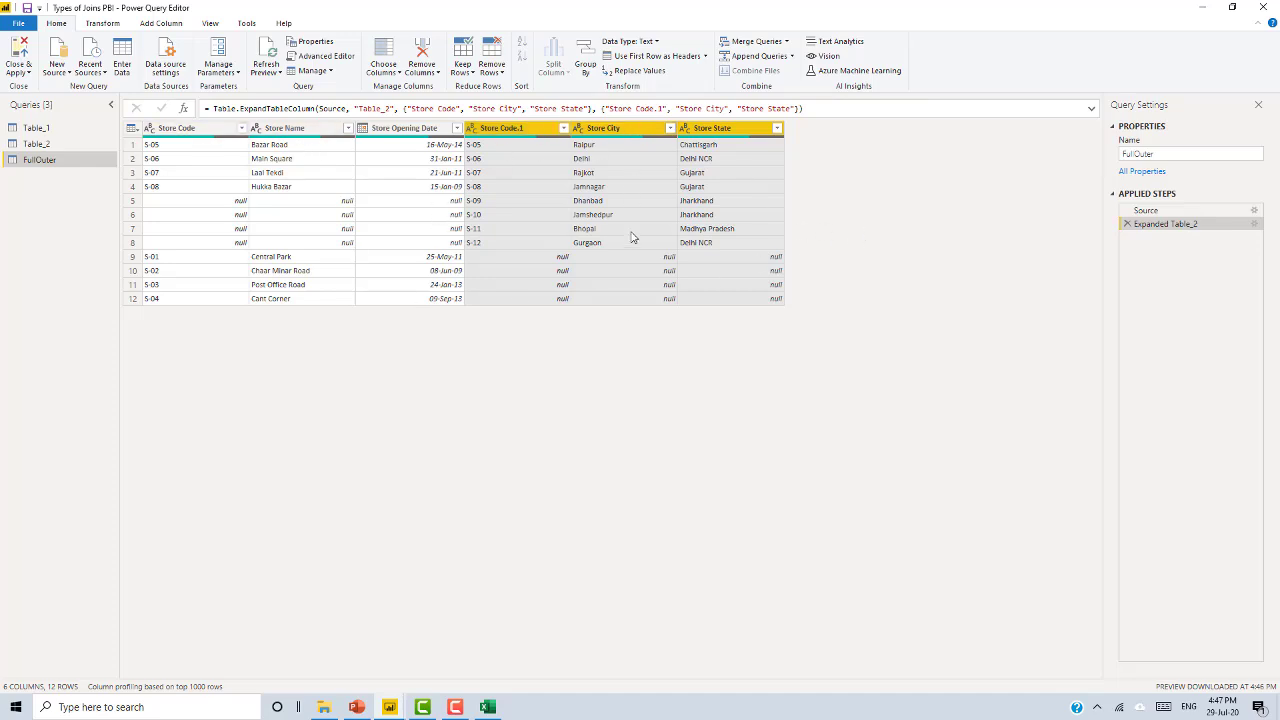
# Start a custom column named Final Store Code in the FullOuter query.
pyautogui.click(518, 134)
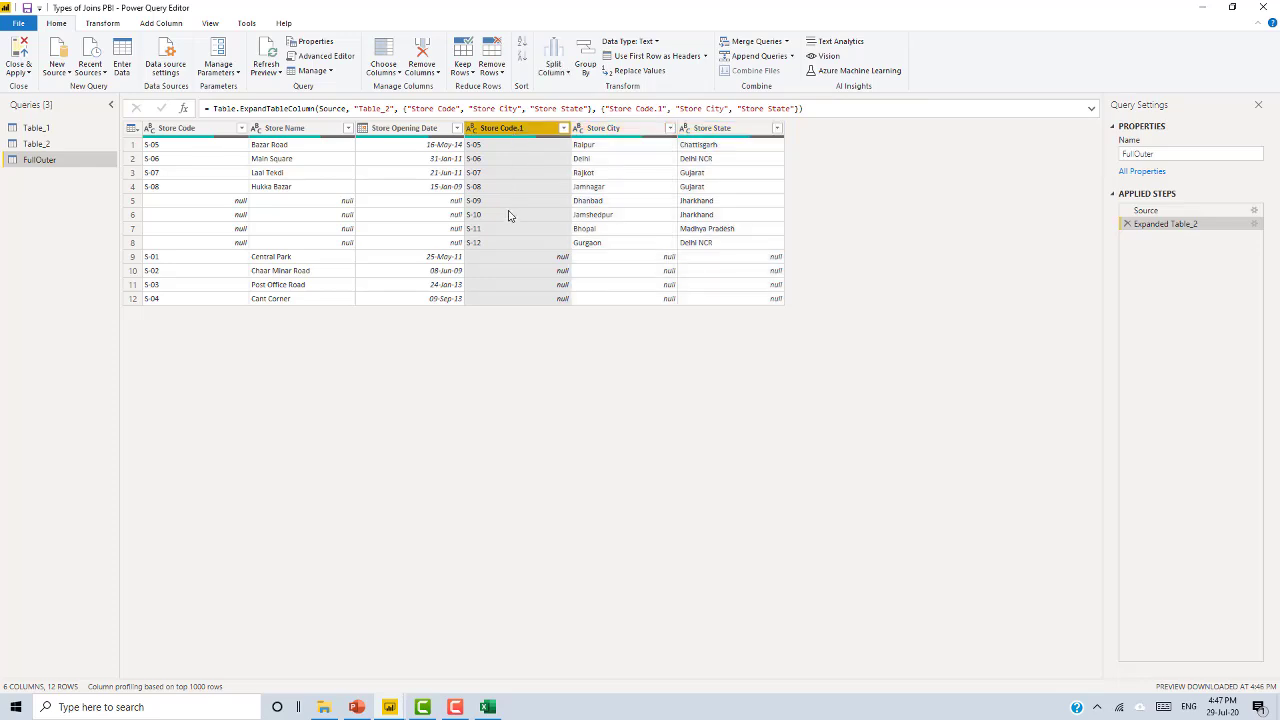
pyautogui.click(187, 128)
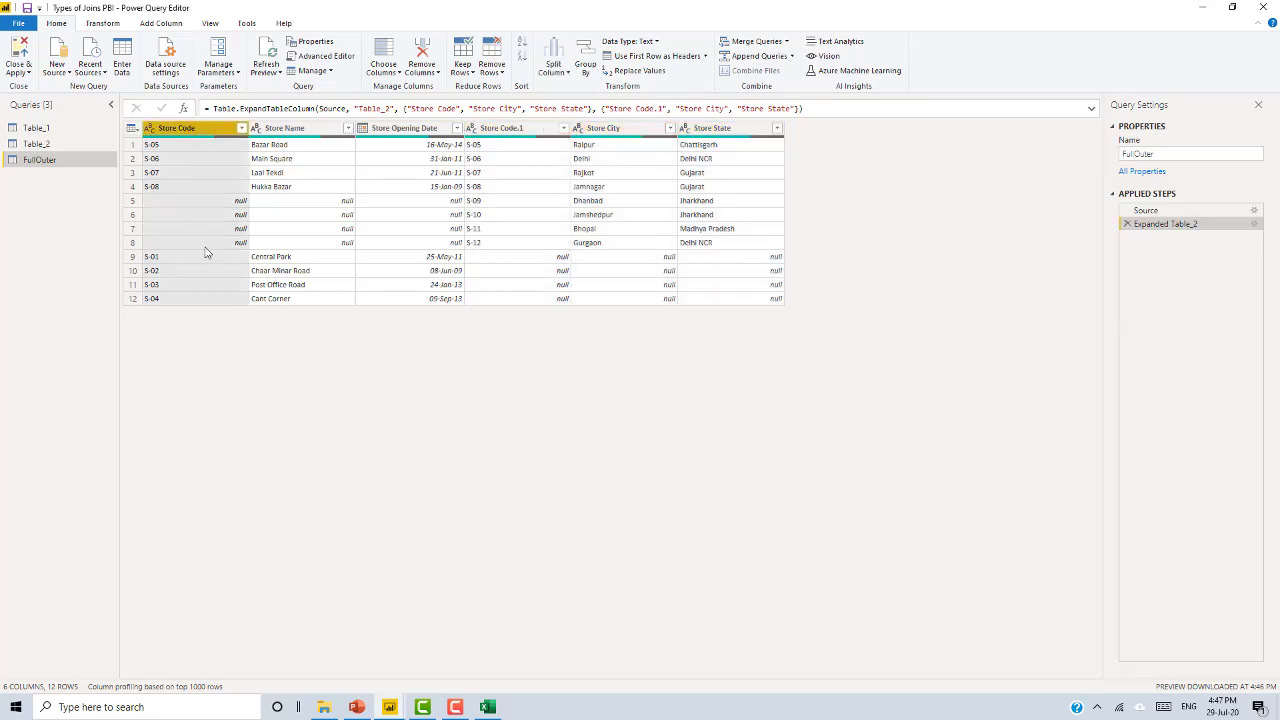
pyautogui.click(493, 201)
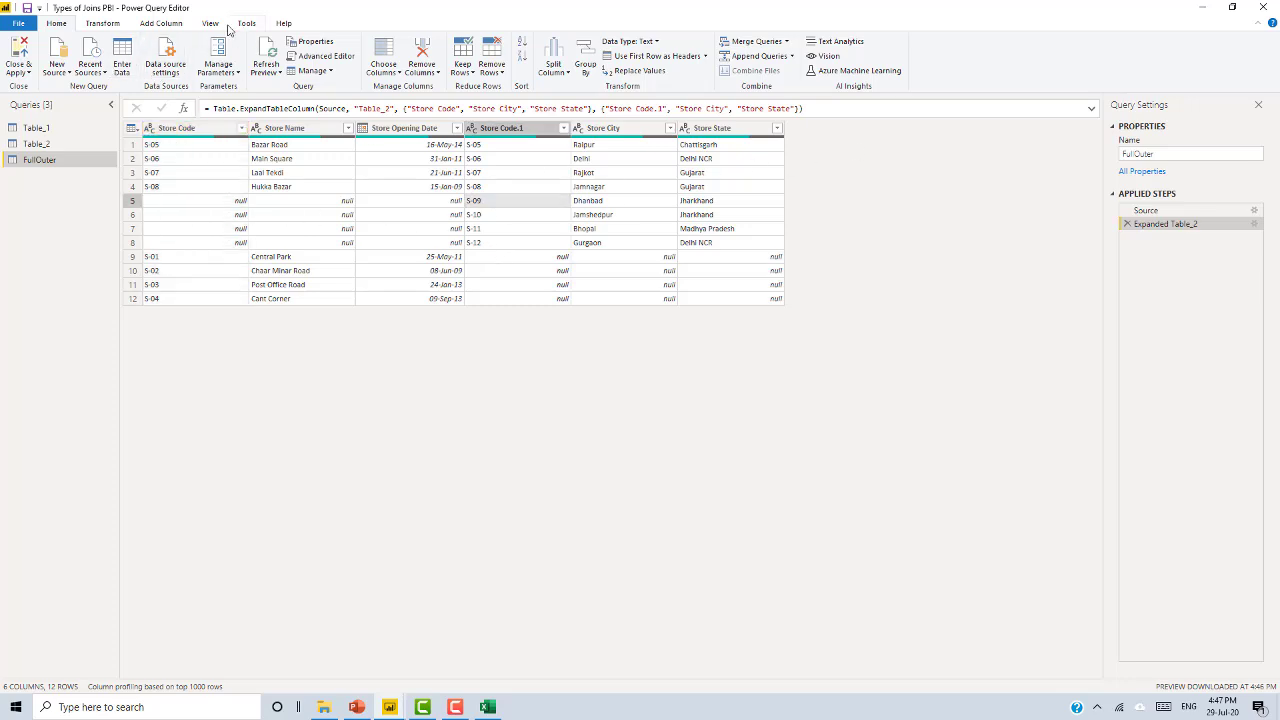
pyautogui.click(160, 24)
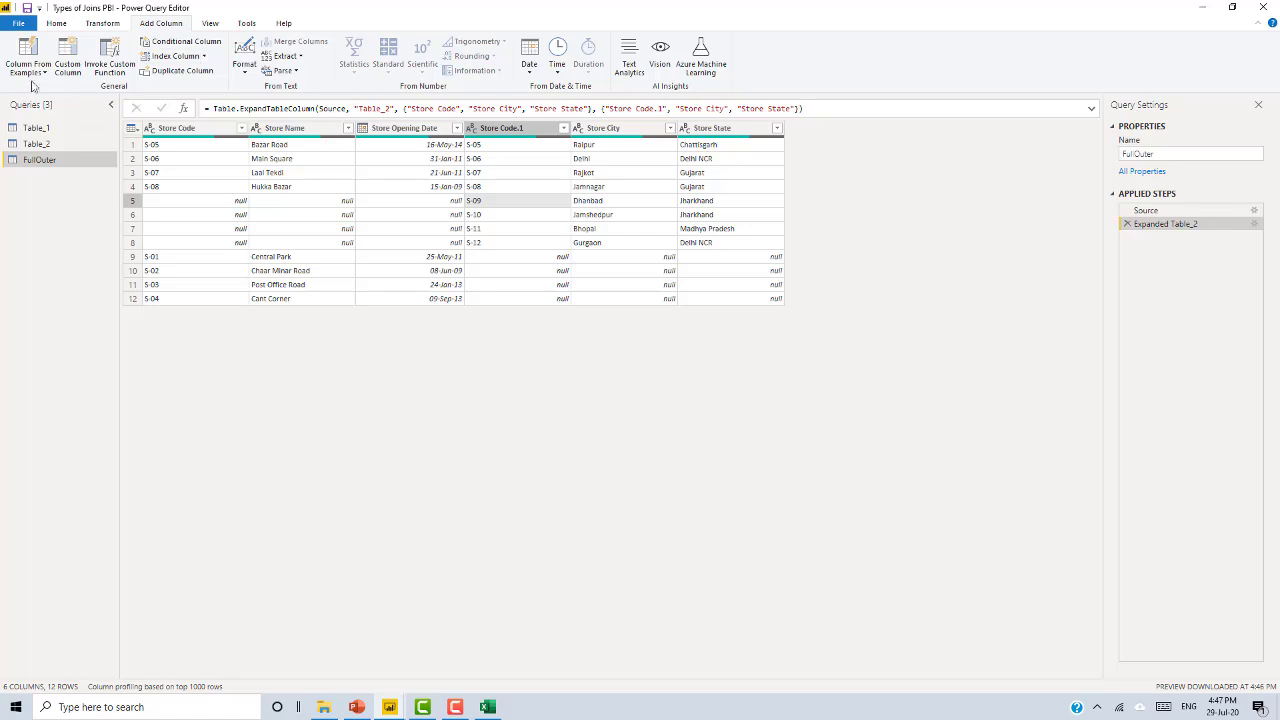
pyautogui.click(67, 55)
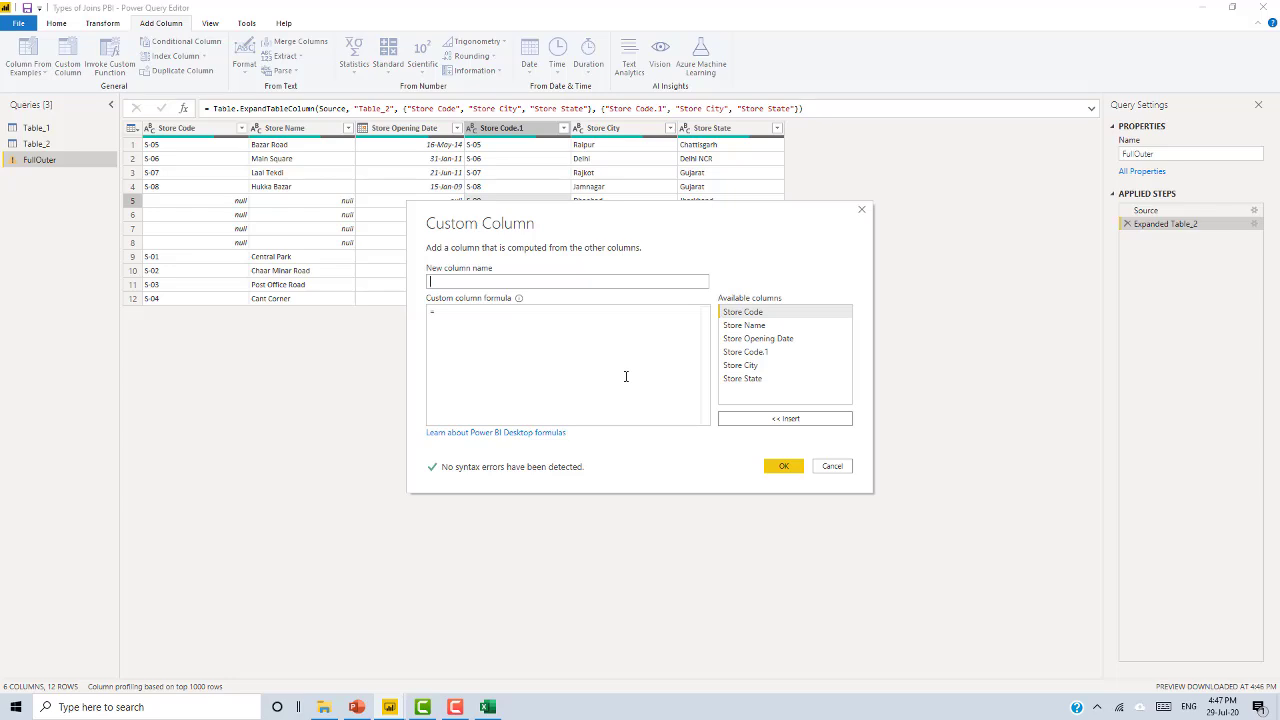
pyautogui.write('Final Store Code')
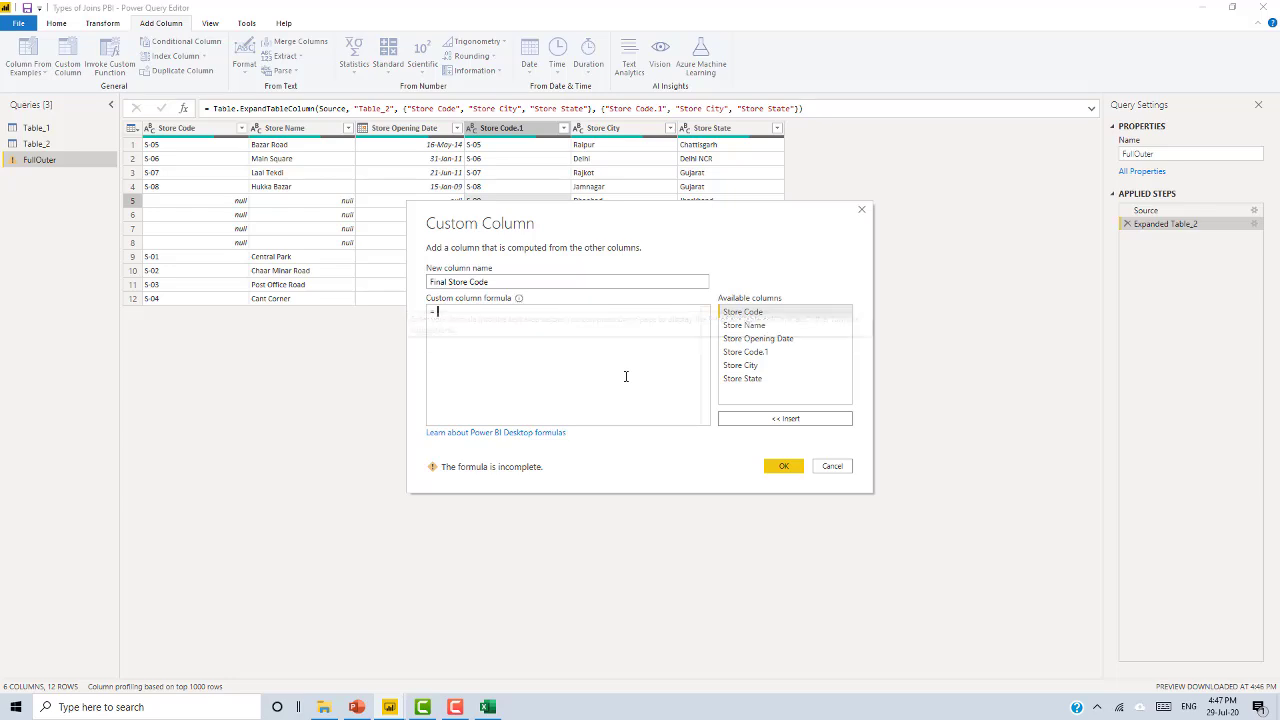
# Define the custom column with the formula if [Store Code]=null then [Store Code.1] else [Store Code] and add it.
pyautogui.write('if')
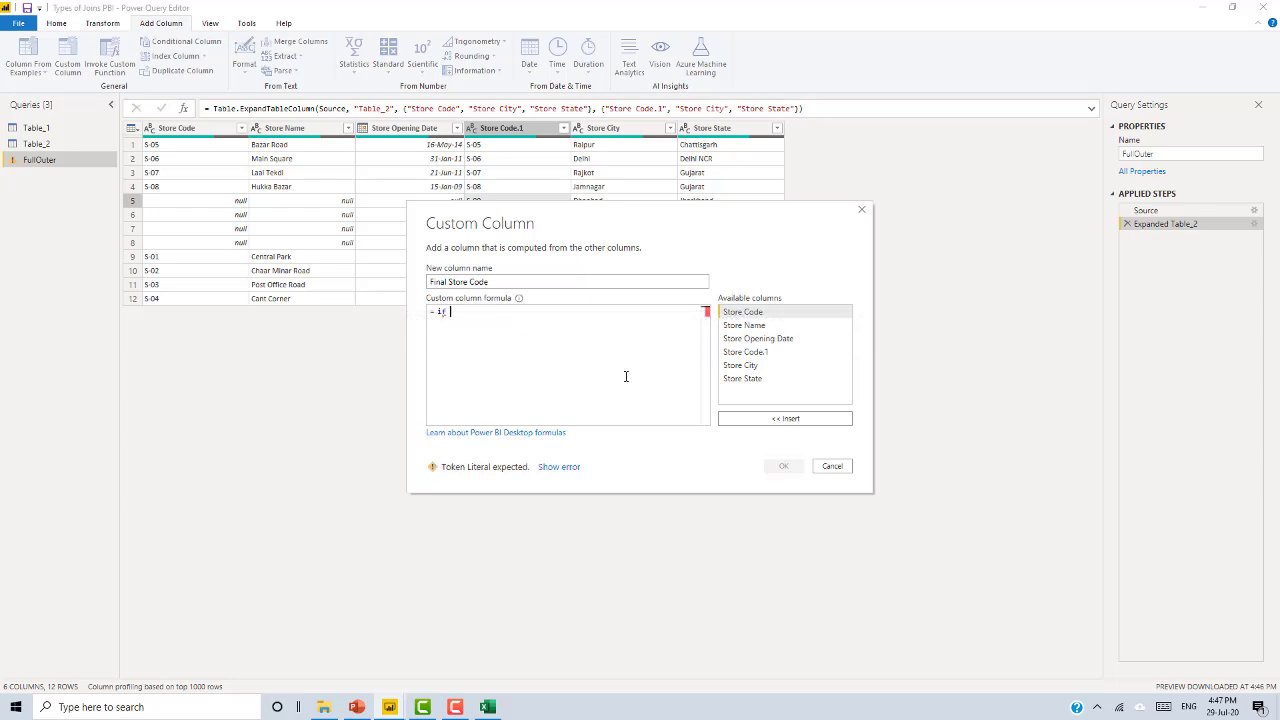
pyautogui.click(744, 314)
pyautogui.doubleClick(744, 314)
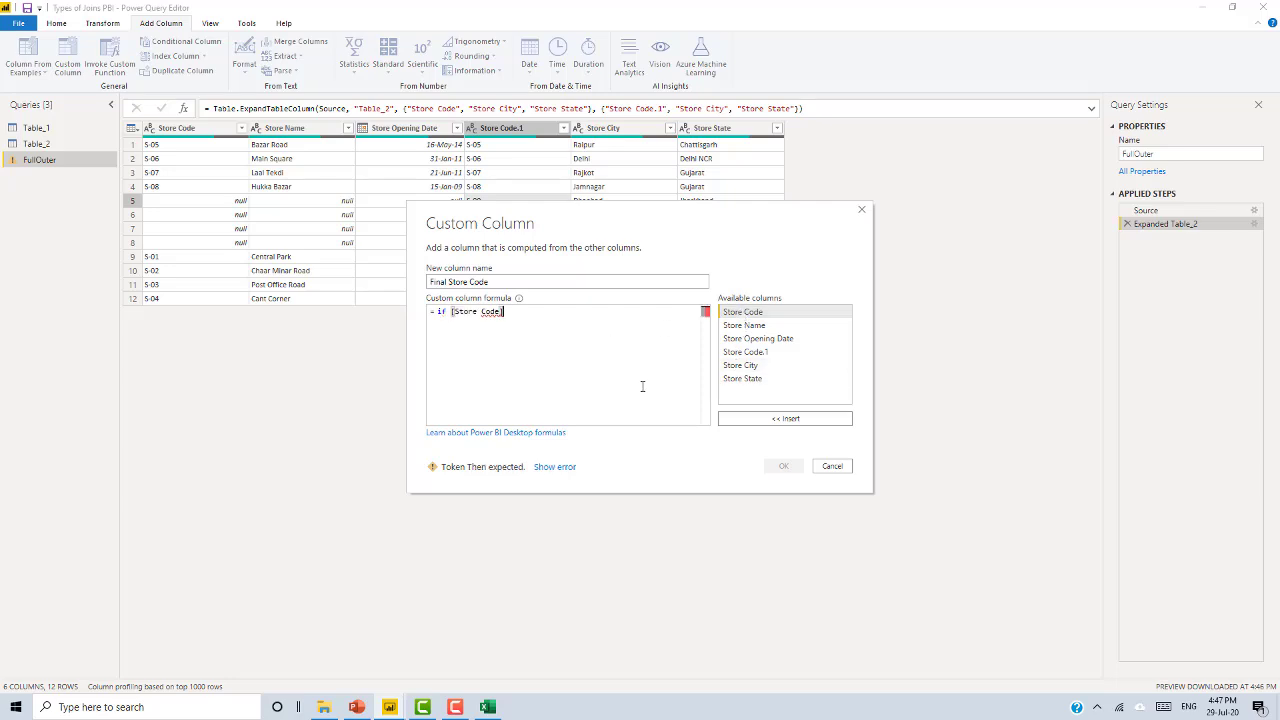
pyautogui.write('=null')
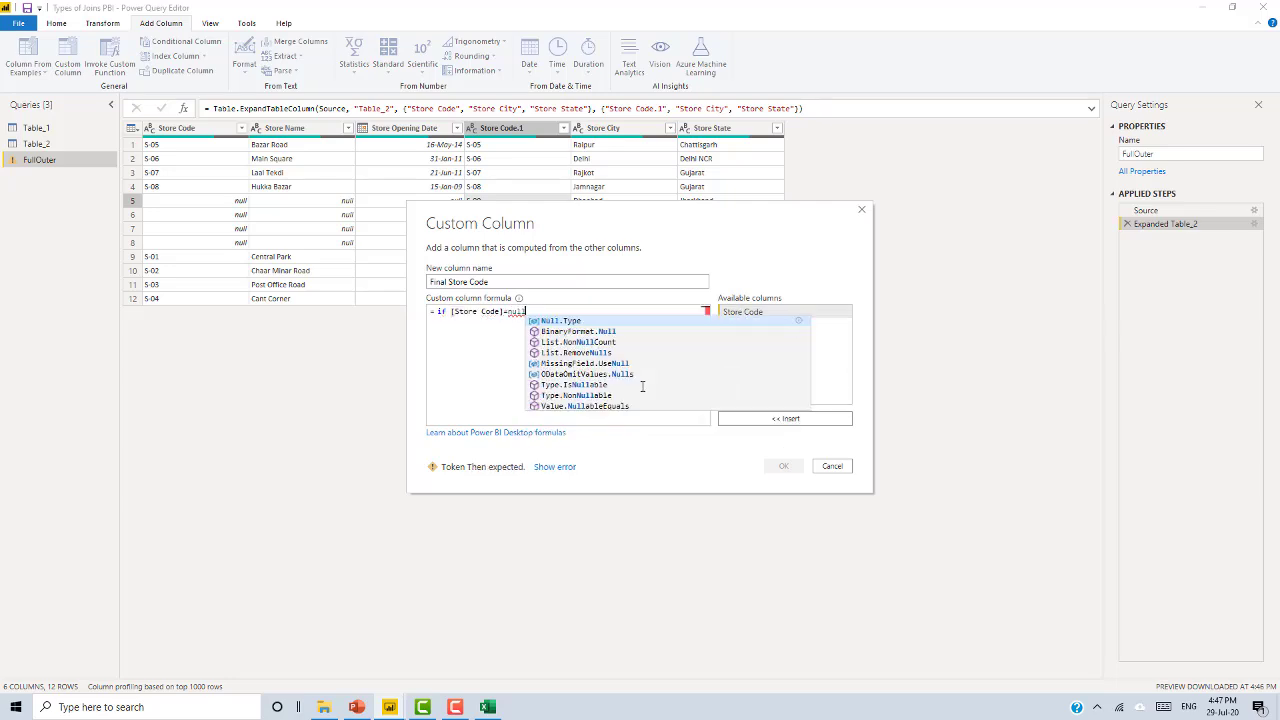
pyautogui.write(' then')
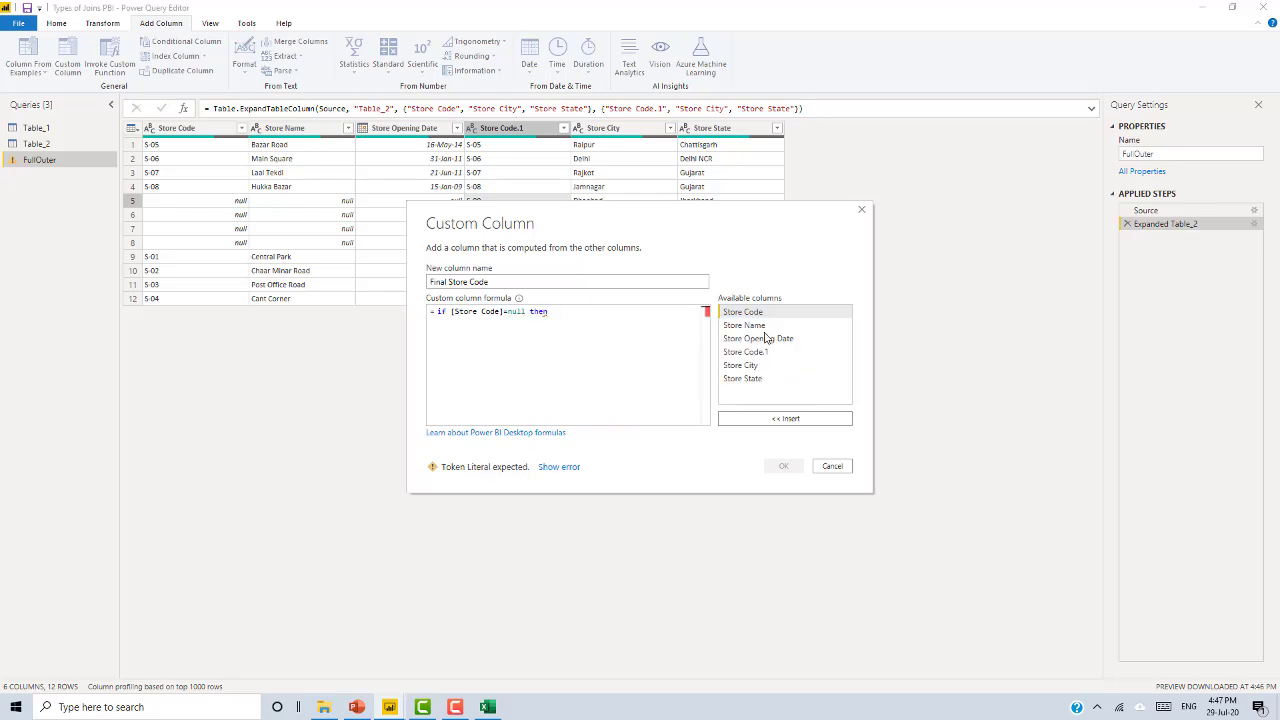
pyautogui.doubleClick(762, 353)
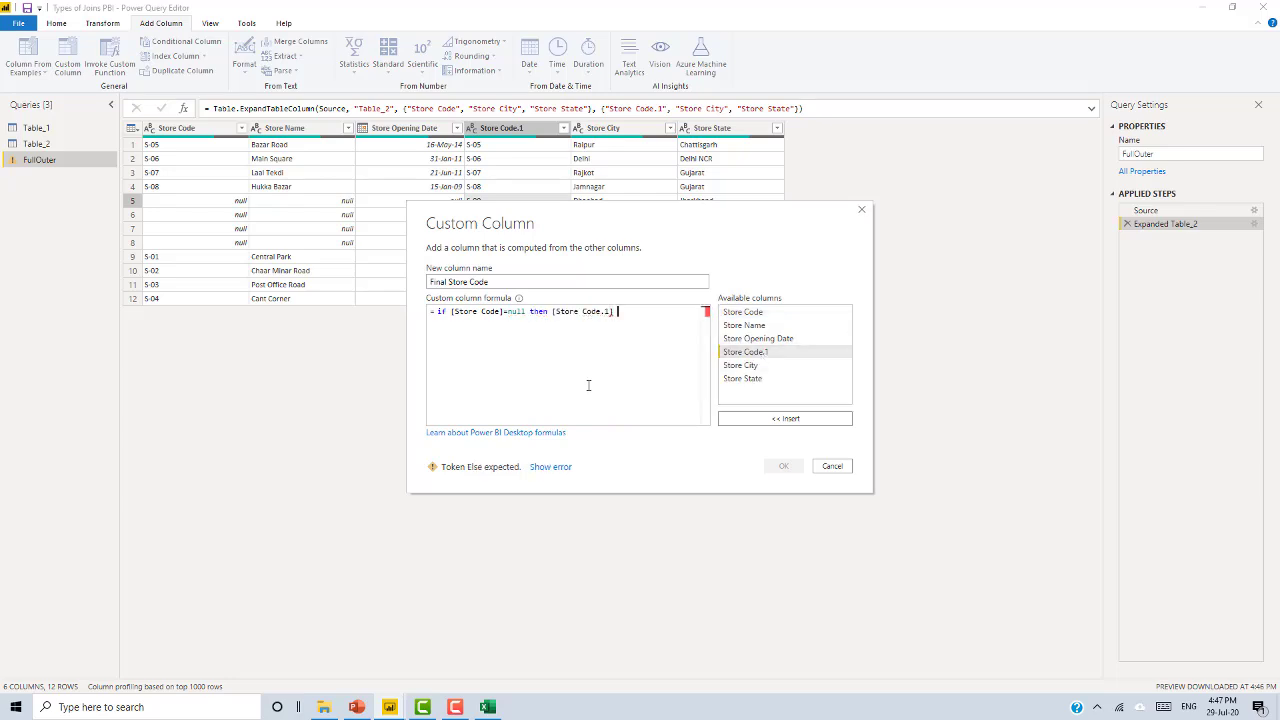
pyautogui.write('else')
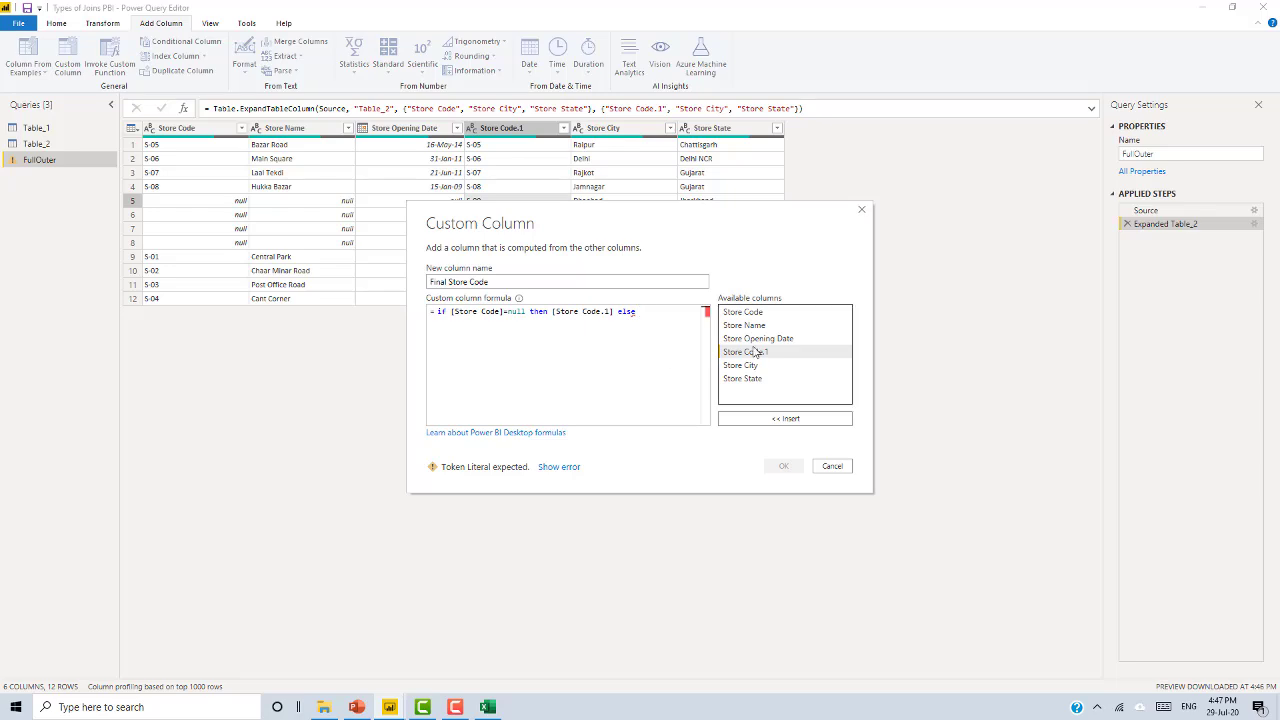
pyautogui.doubleClick(763, 313)
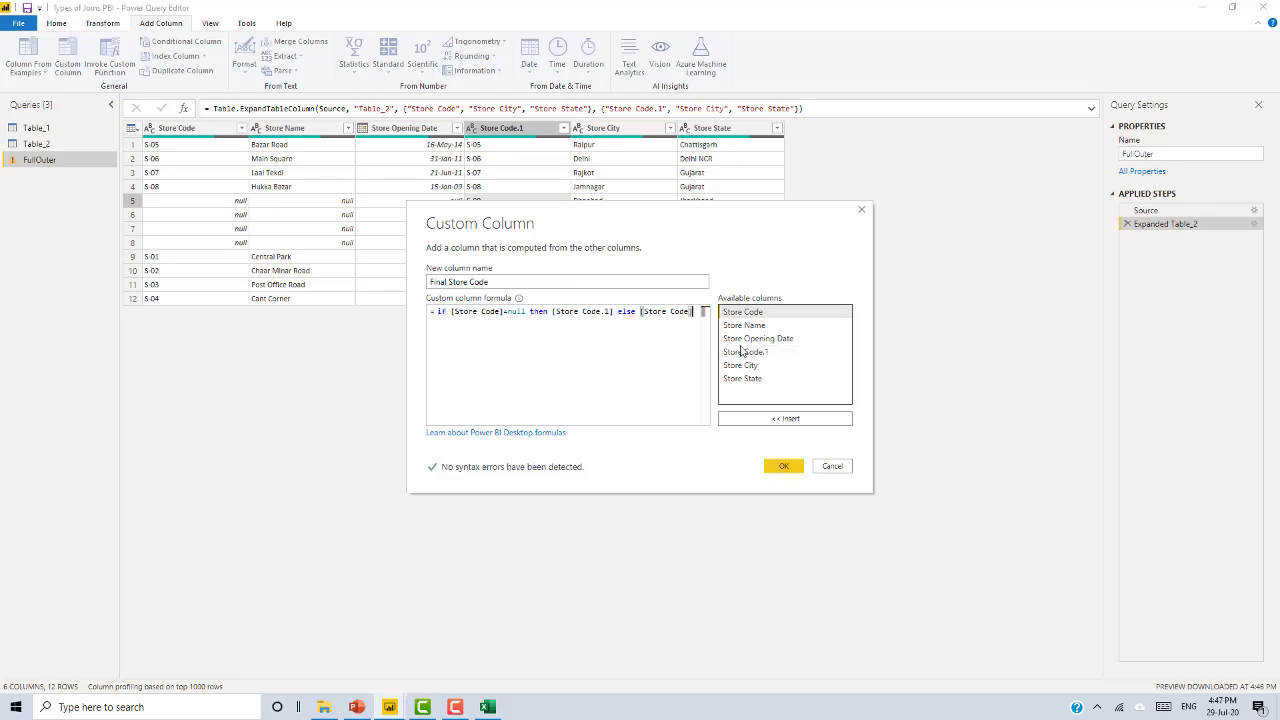
pyautogui.click(784, 466)
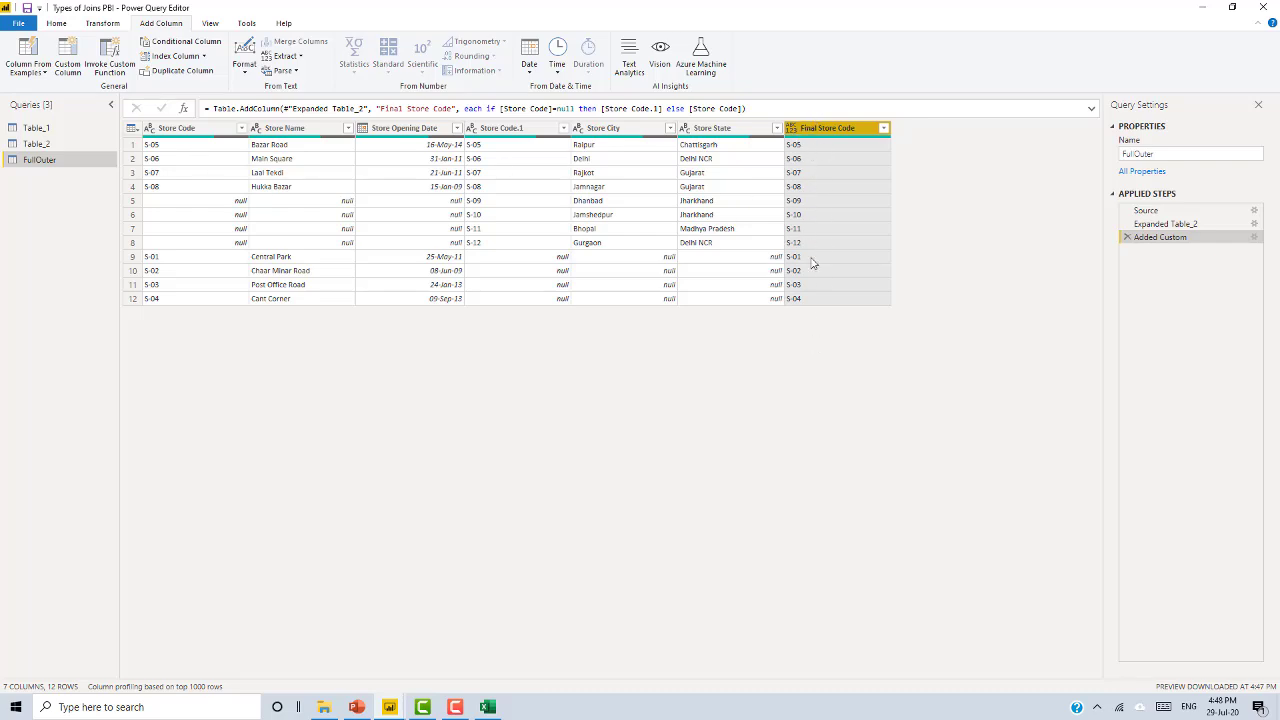
# Change the Final Store Code column's data type to Text and move it to the front as the first column.
pyautogui.click(792, 128)
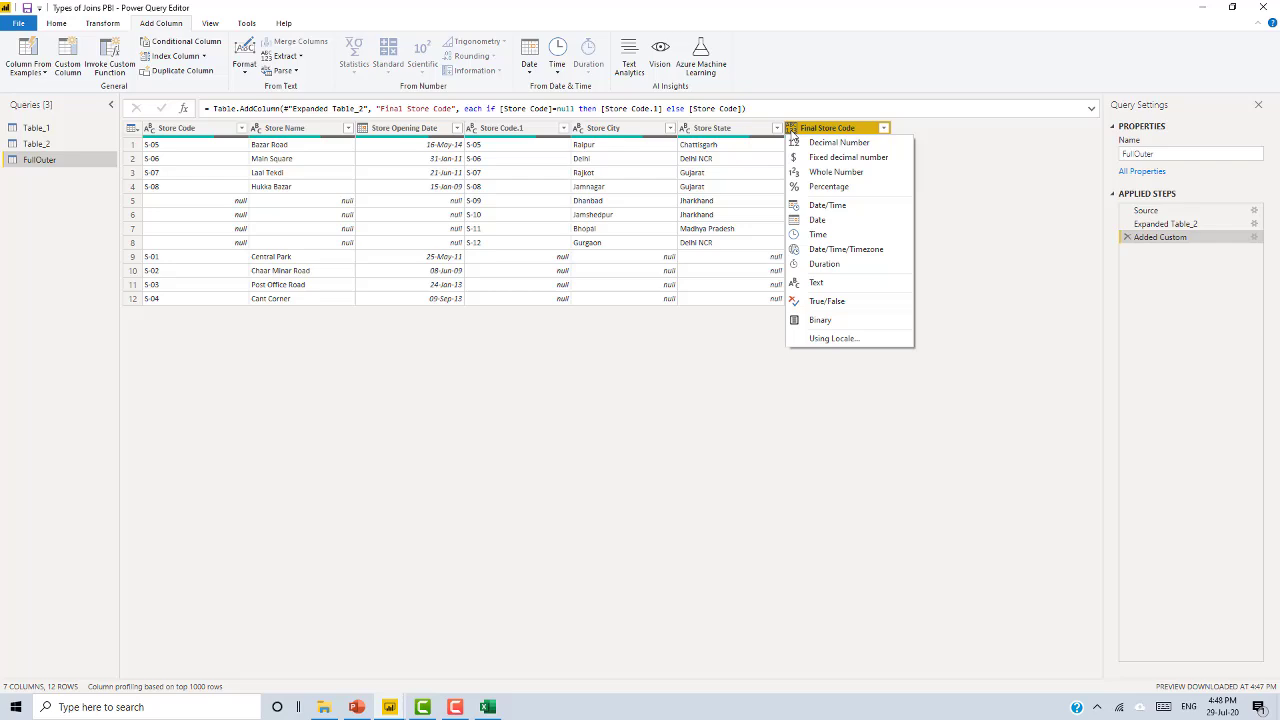
pyautogui.click(815, 282)
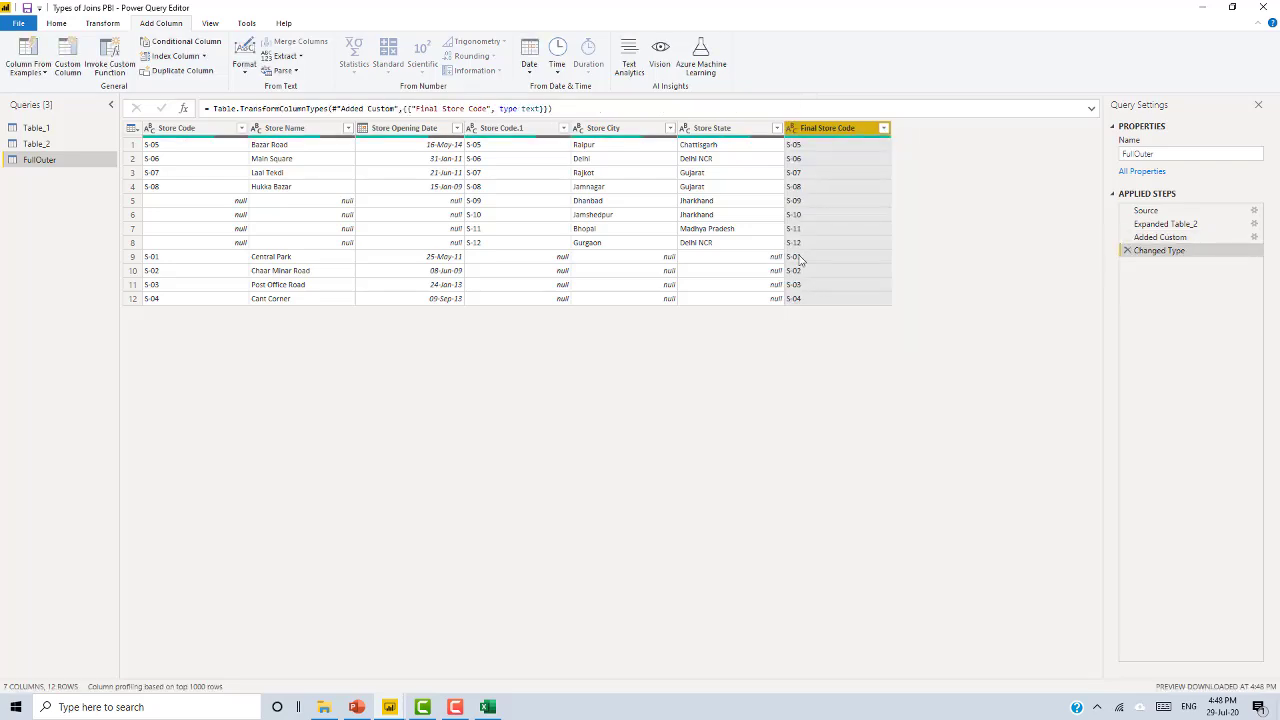
pyautogui.moveTo(822, 130); pyautogui.dragTo(195, 130)
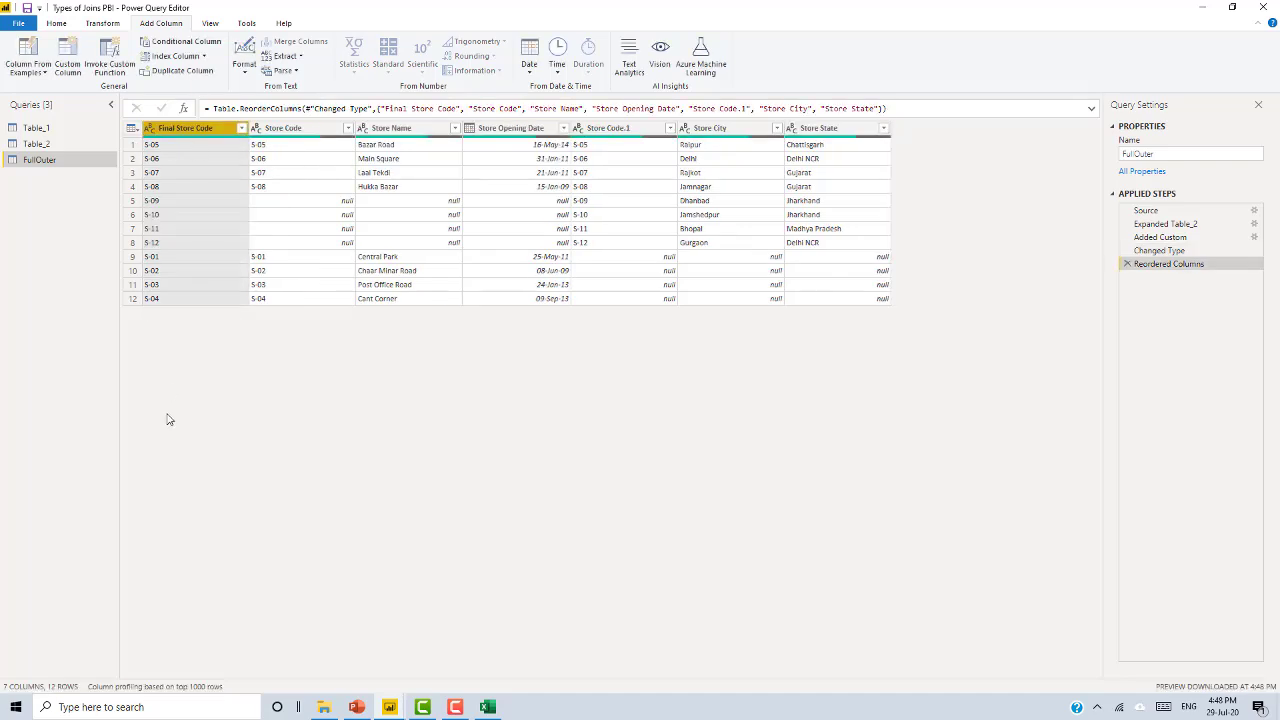
# Remove the Store Code and Store Code.1 columns from the FullOuter query.
pyautogui.click(310, 129)
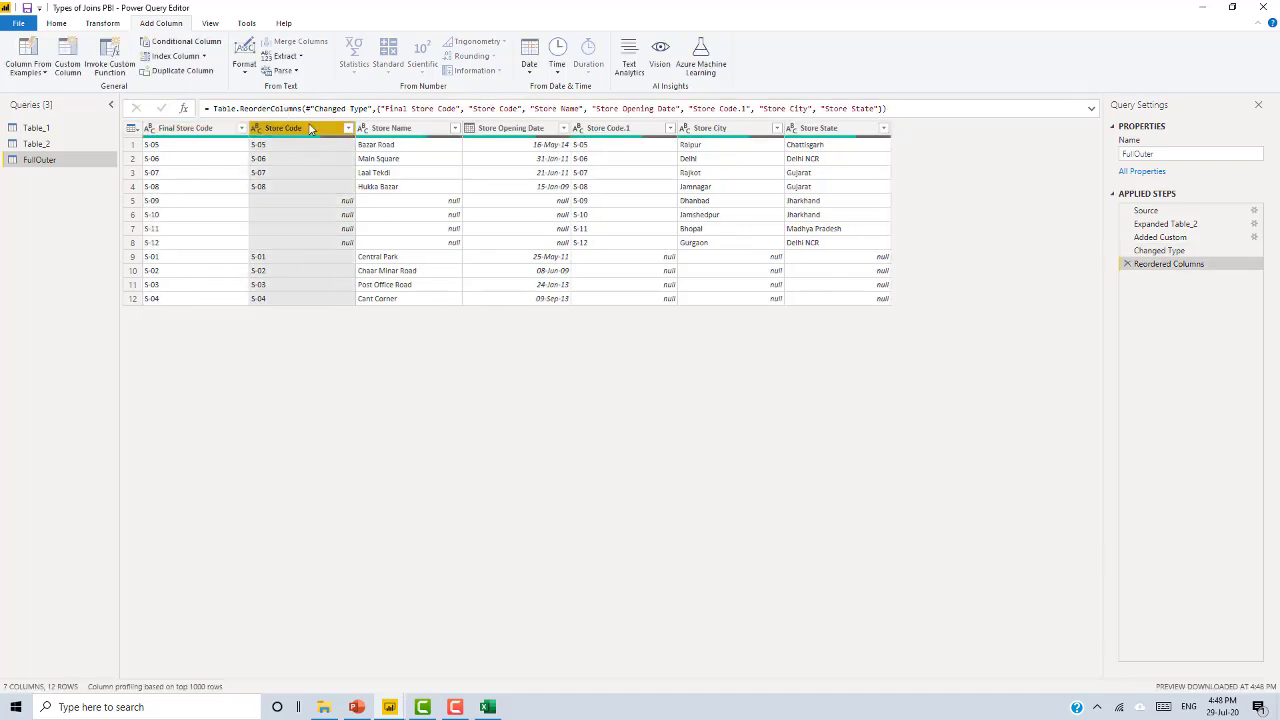
pyautogui.keyDown('ctrl'); pyautogui.click(633, 129); pyautogui.keyUp('ctrl')
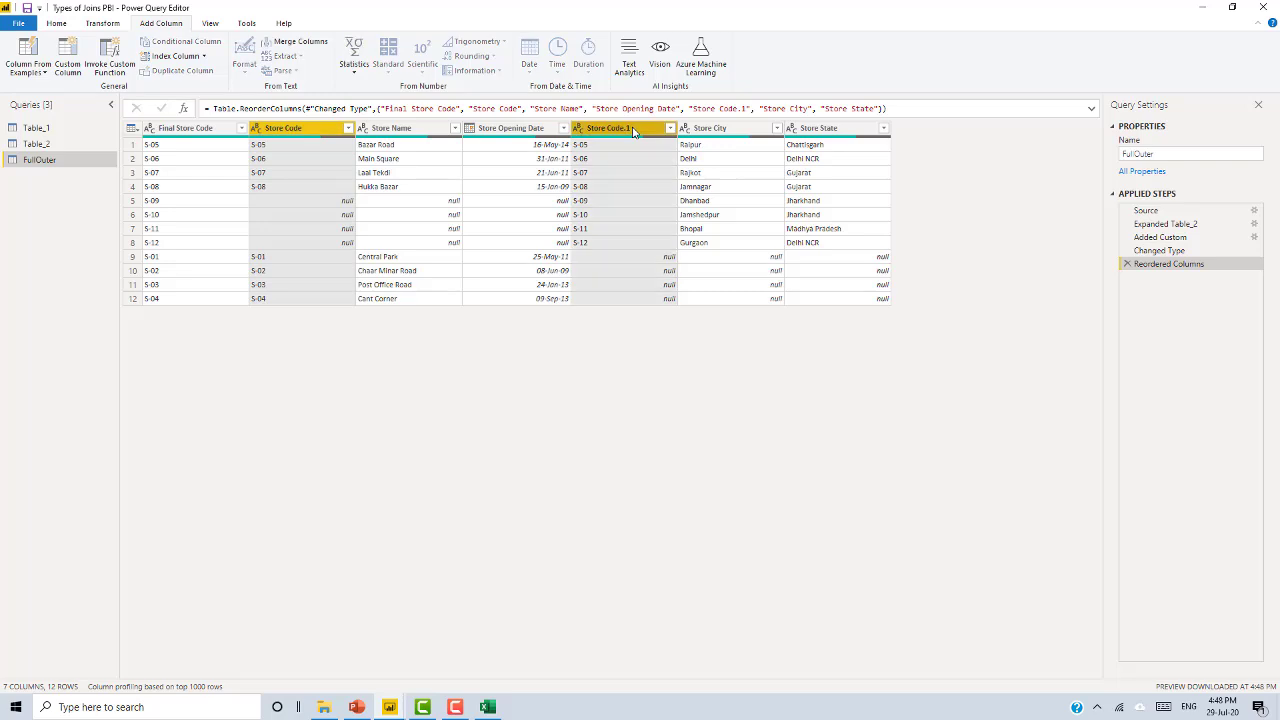
pyautogui.rightClick(633, 131)
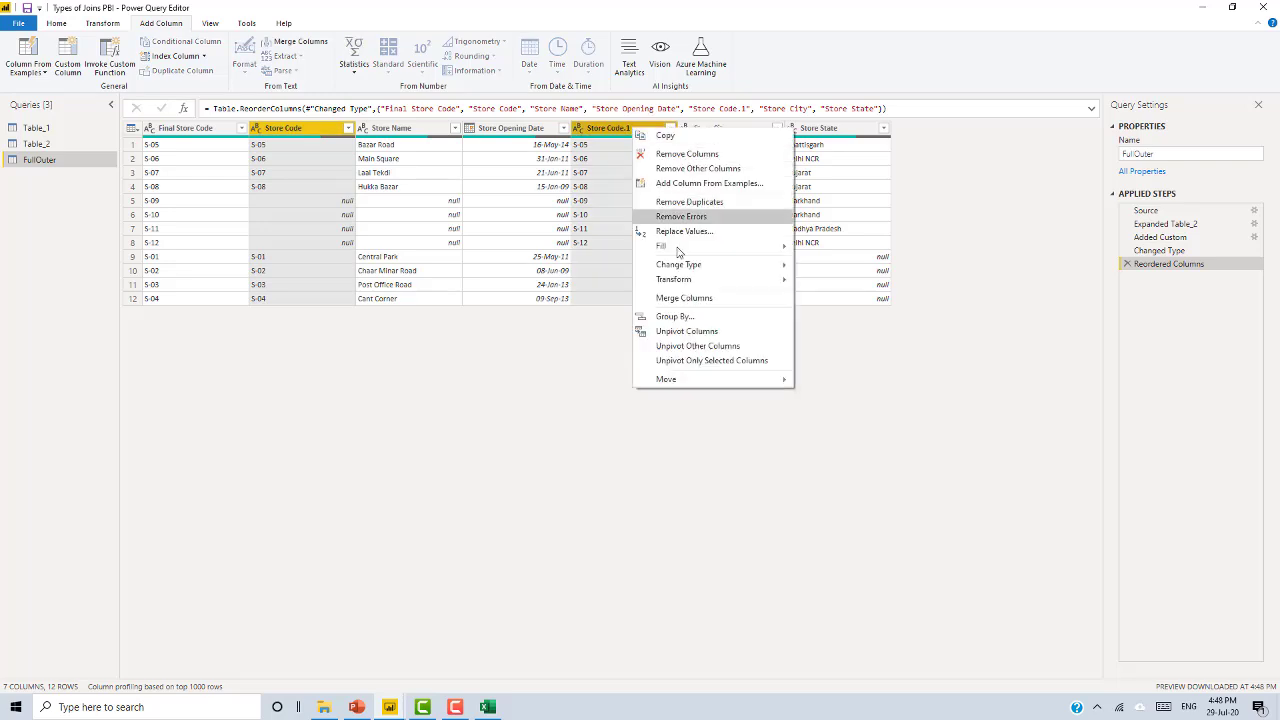
pyautogui.click(682, 154)
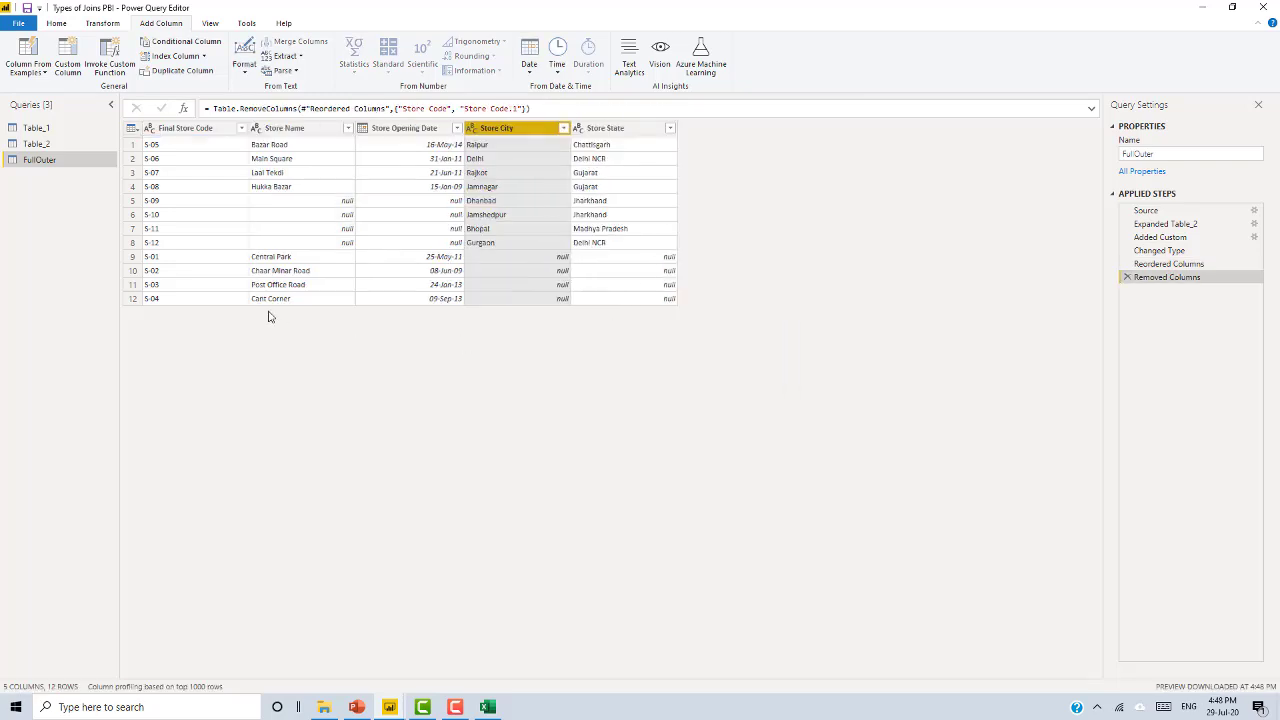
# Sort the FullOuter query by the Final Store Code column in ascending order.
pyautogui.click(180, 132)
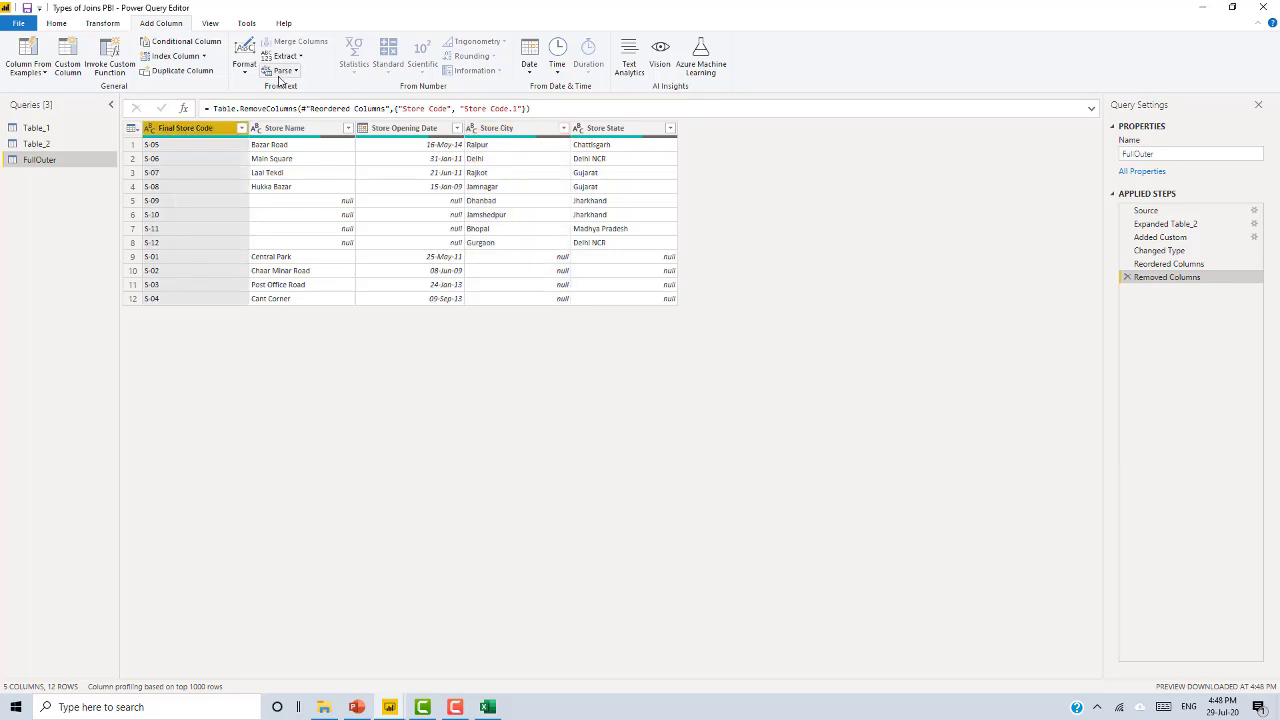
pyautogui.click(56, 23)
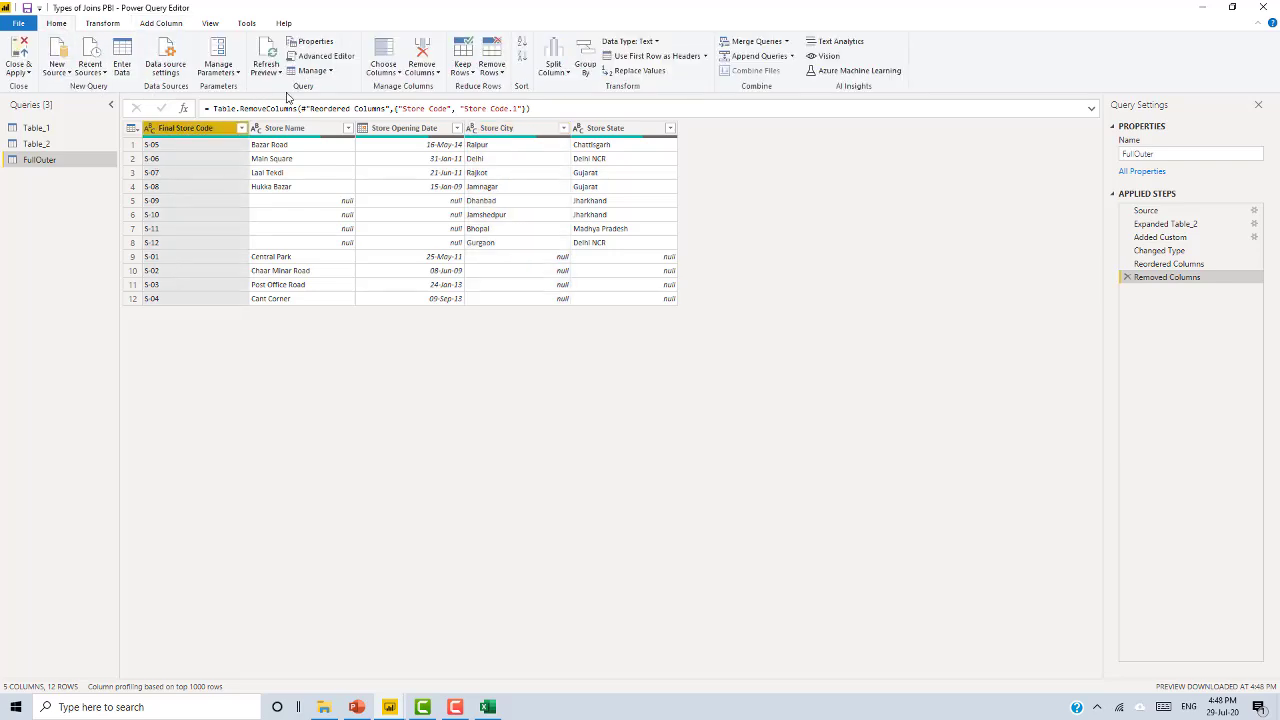
pyautogui.click(520, 44)
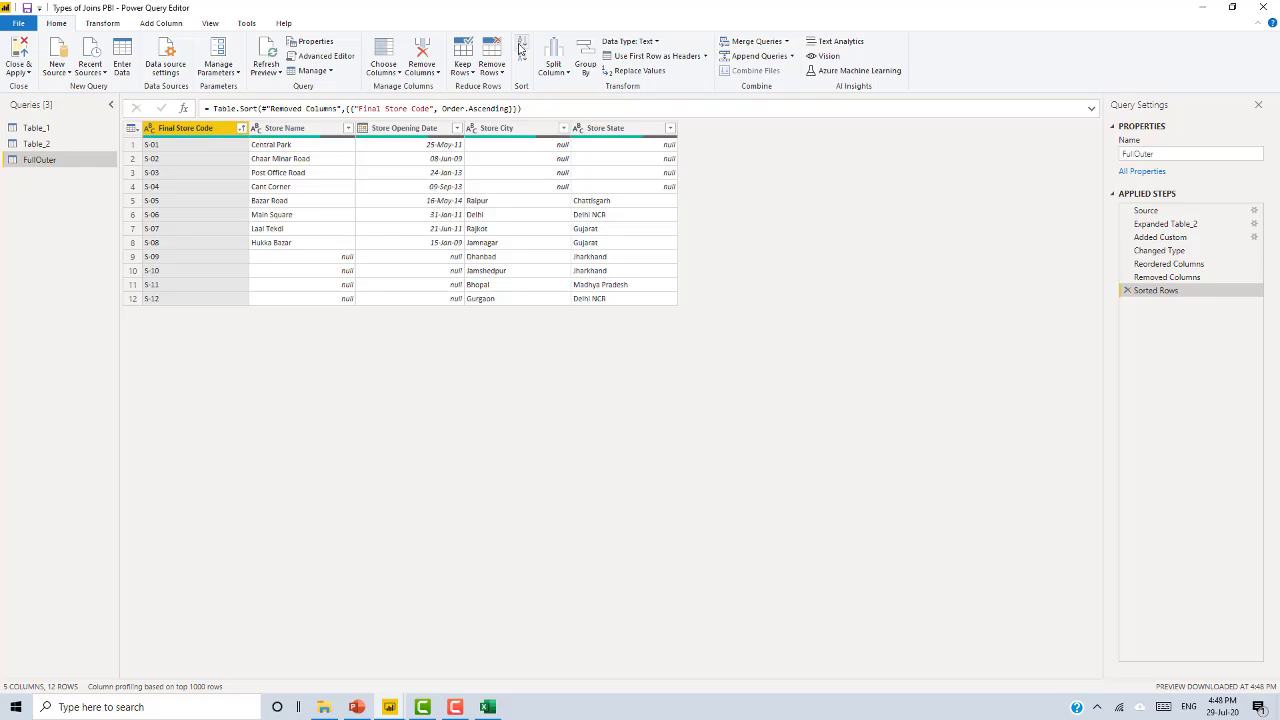
# Examine the store name, opening date, city and state columns of the sorted FullOuter query for null values.
pyautogui.click(294, 146)
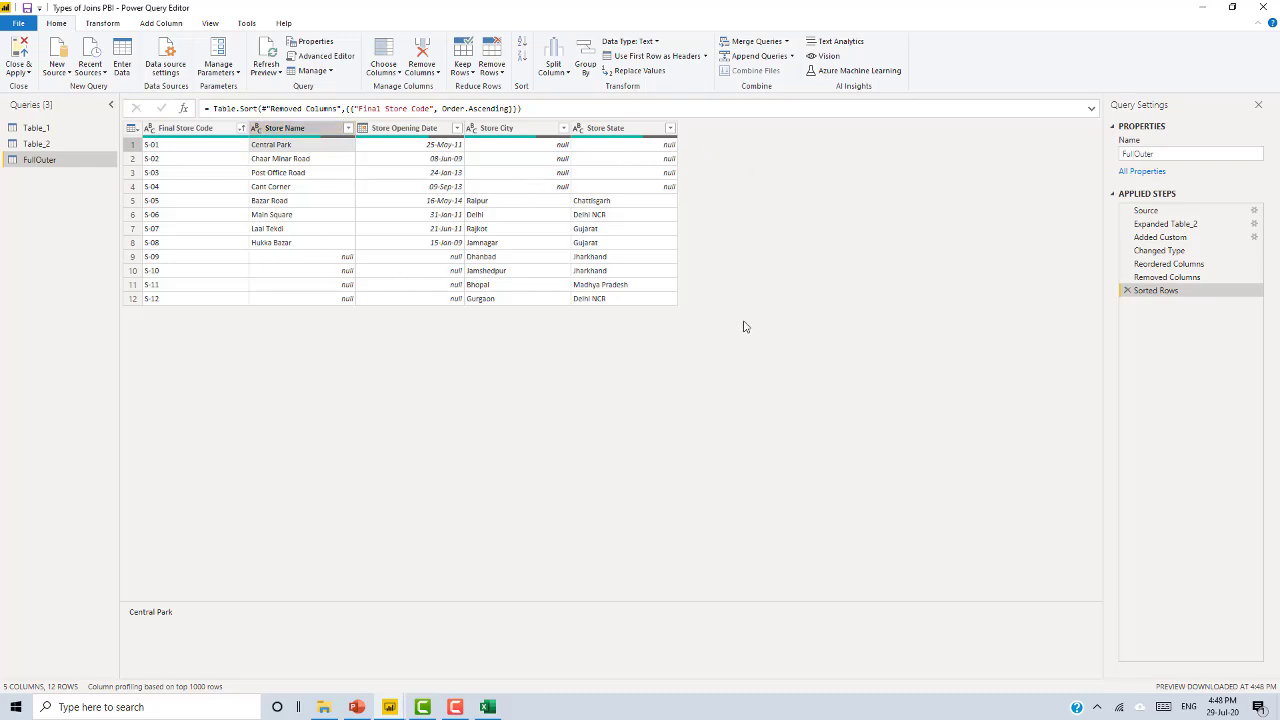
pyautogui.click(185, 128)
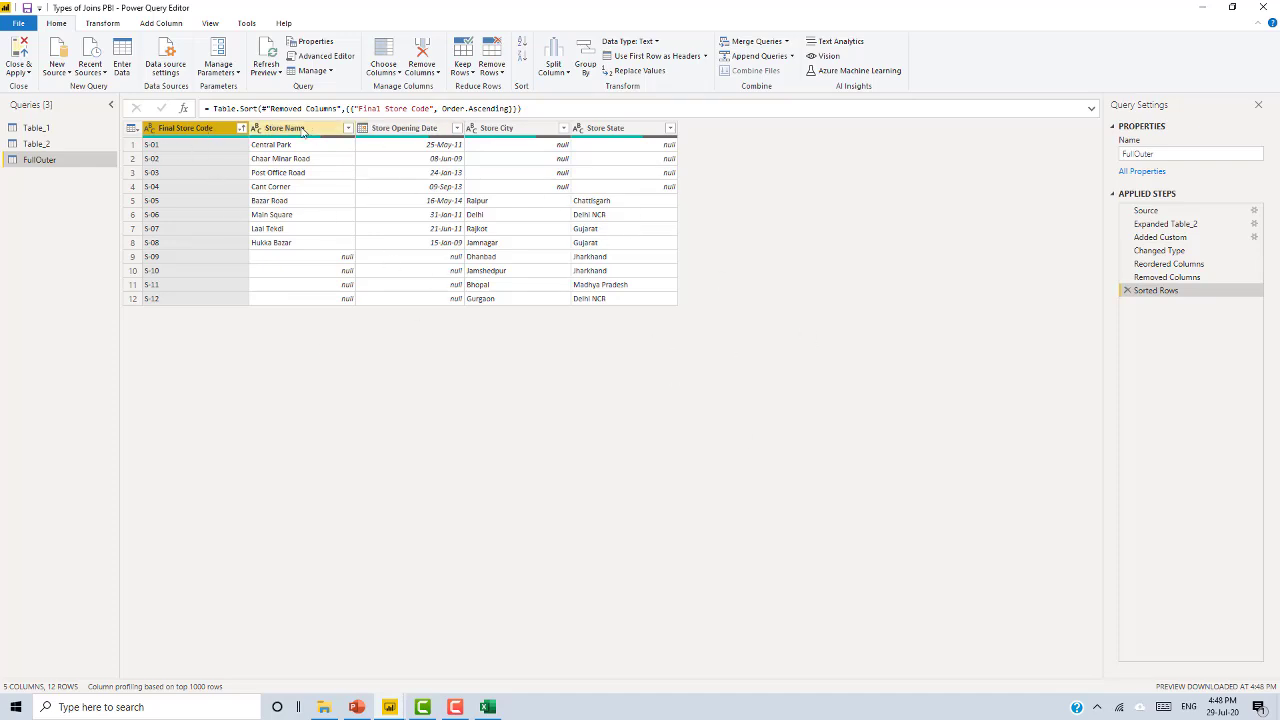
pyautogui.click(295, 129)
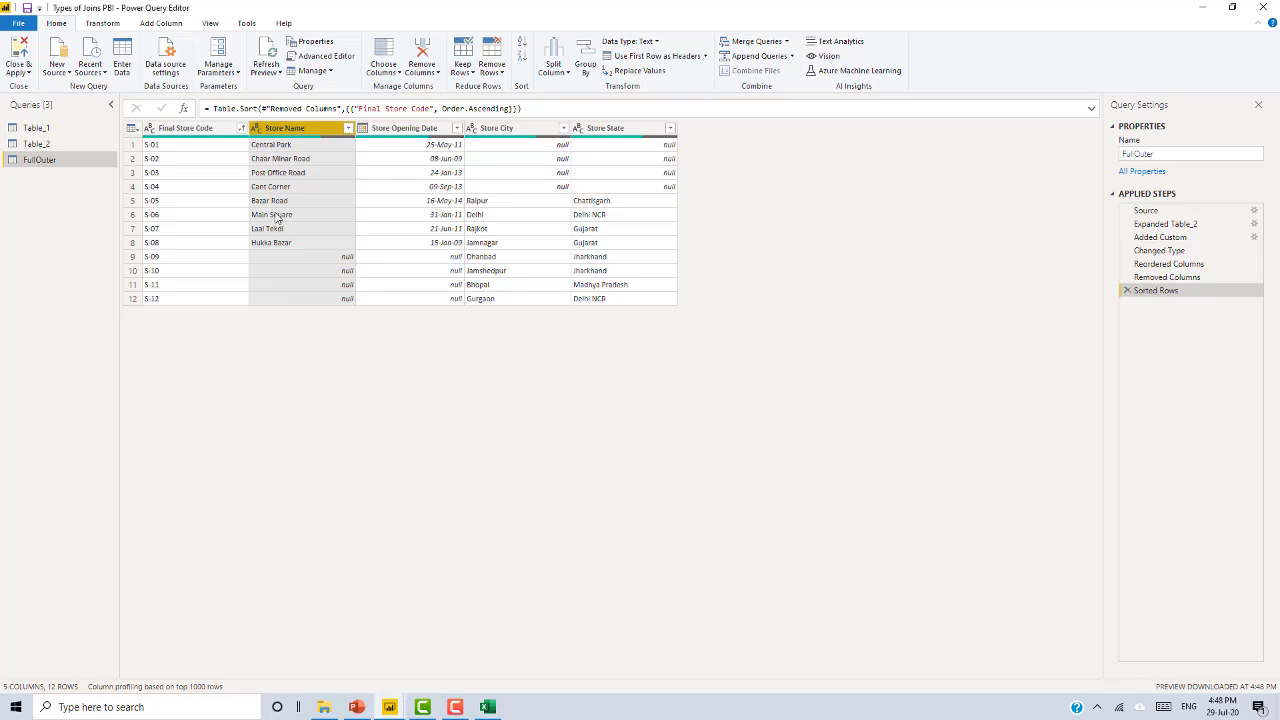
pyautogui.click(277, 244)
pyautogui.click(309, 262)
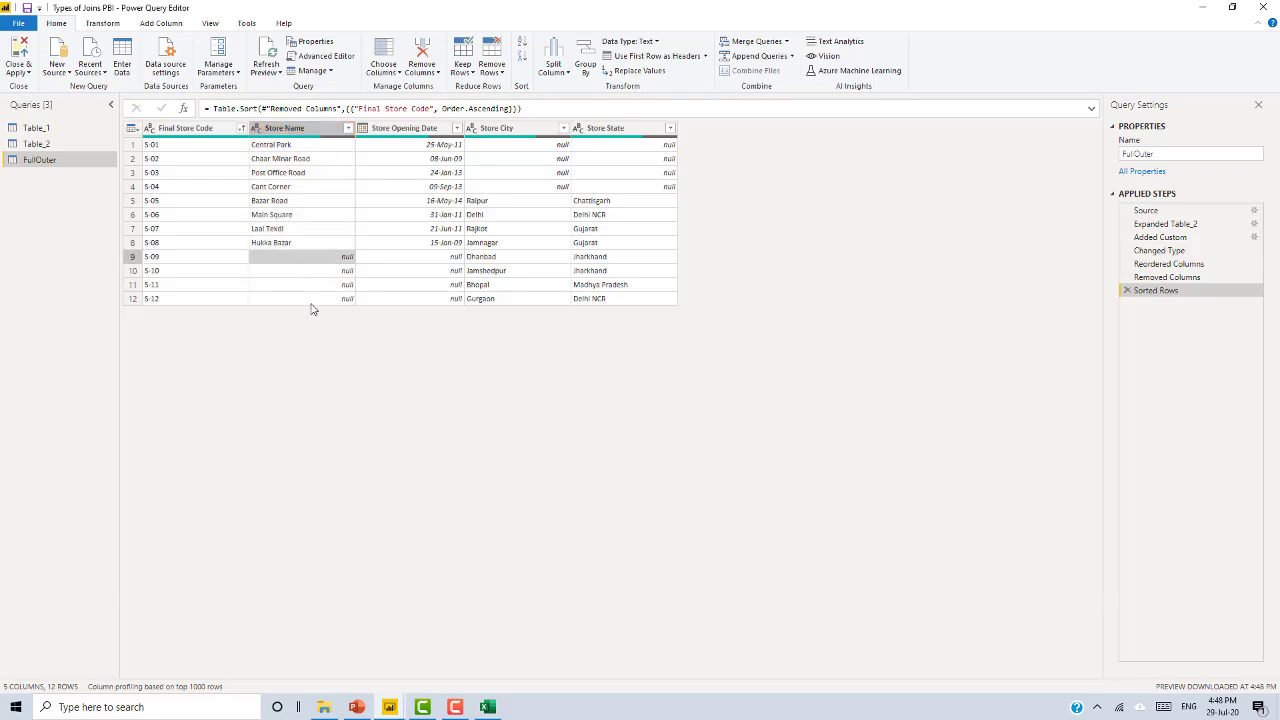
pyautogui.click(418, 129)
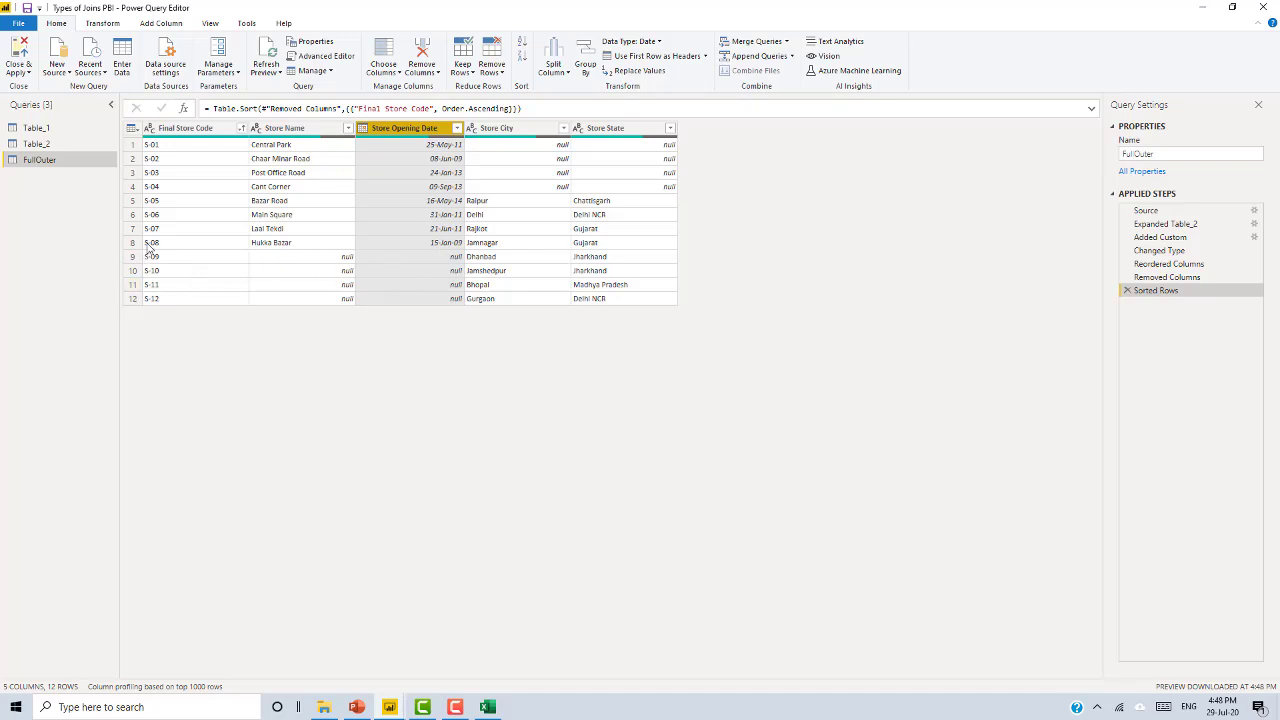
pyautogui.click(519, 203)
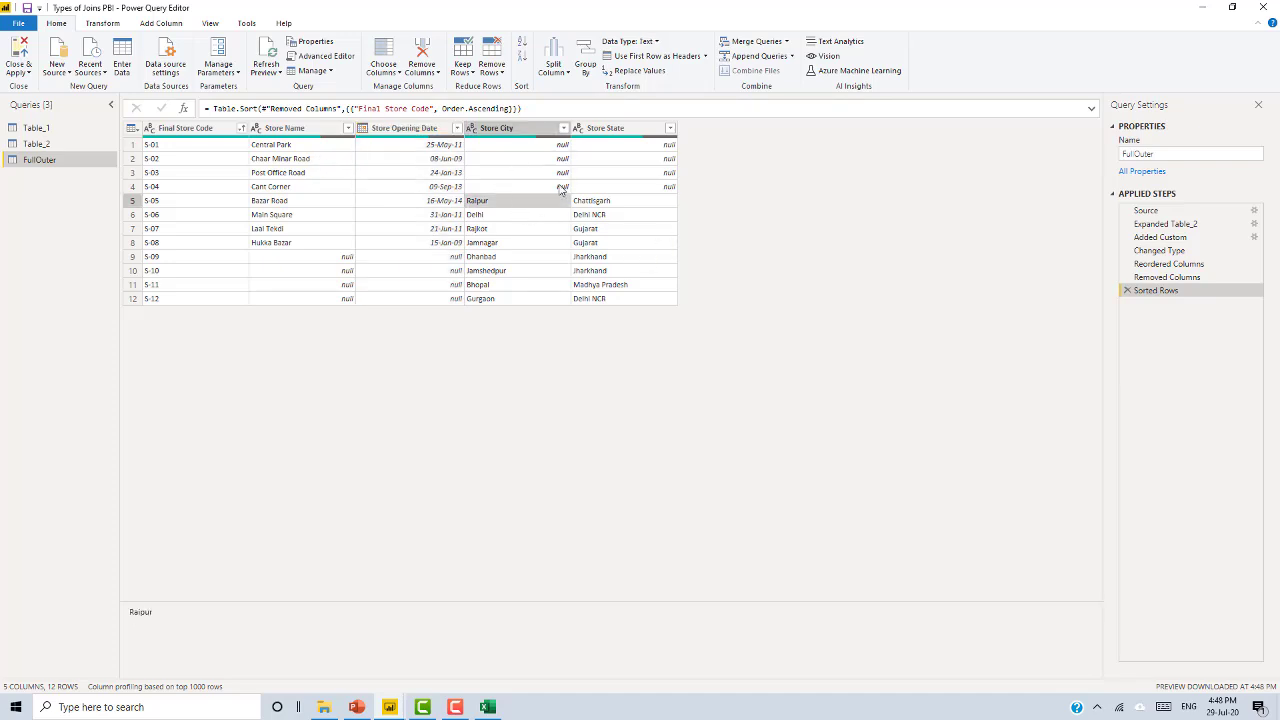
pyautogui.click(543, 131)
pyautogui.click(610, 129)
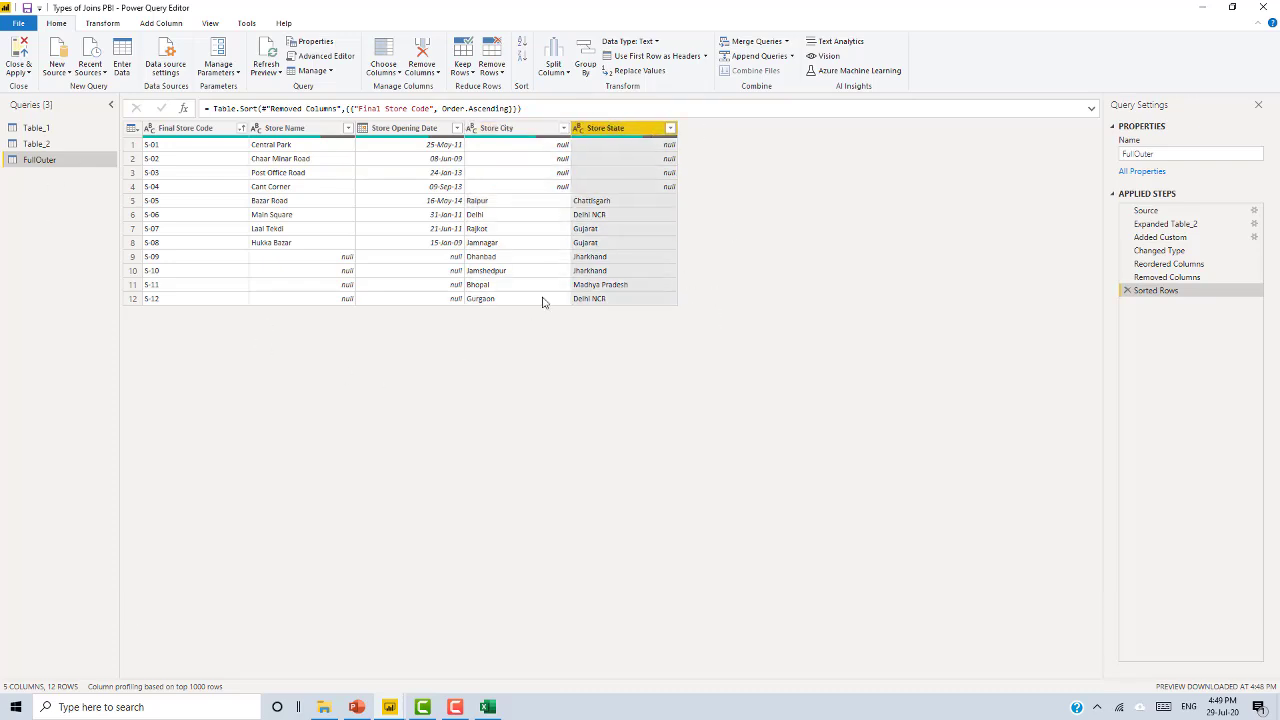
# Switch to the Joins.xlsx workbook in Excel and widen columns L to O of the Merged Table on the Full Outer sheet.
pyautogui.hotkey('alt', 'Tab')
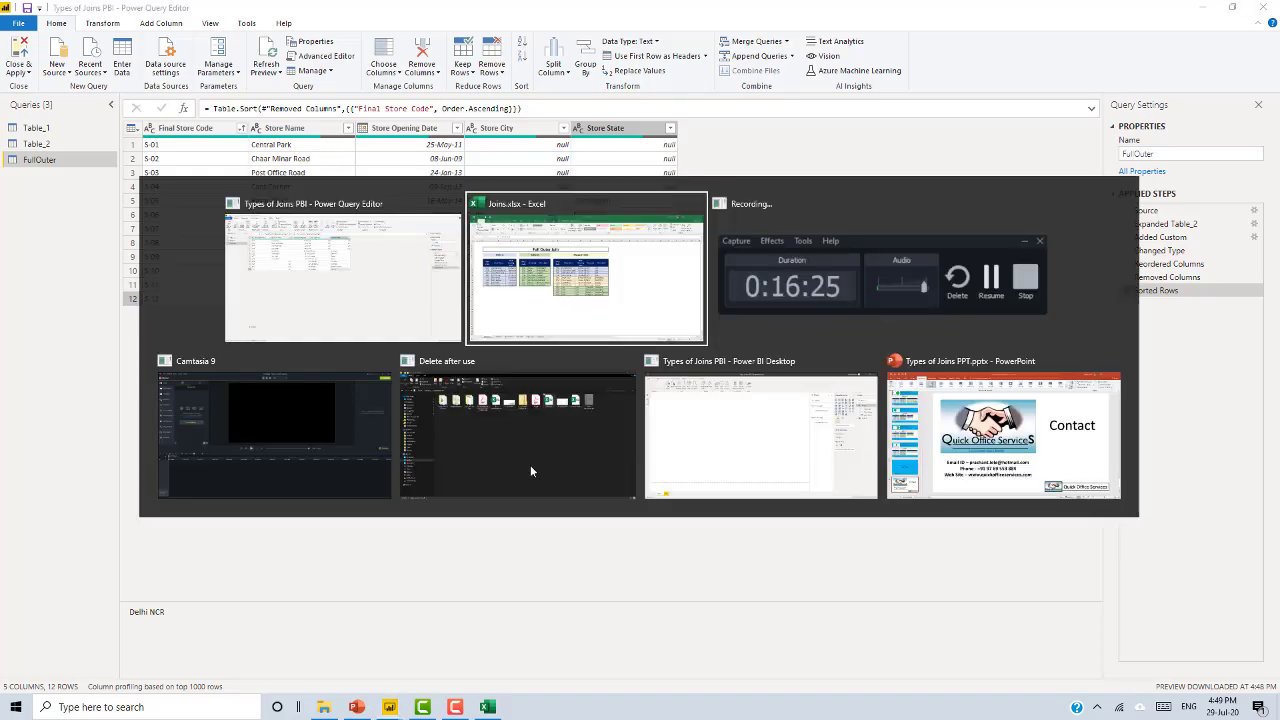
pyautogui.hotkey('ctrl', 'a')
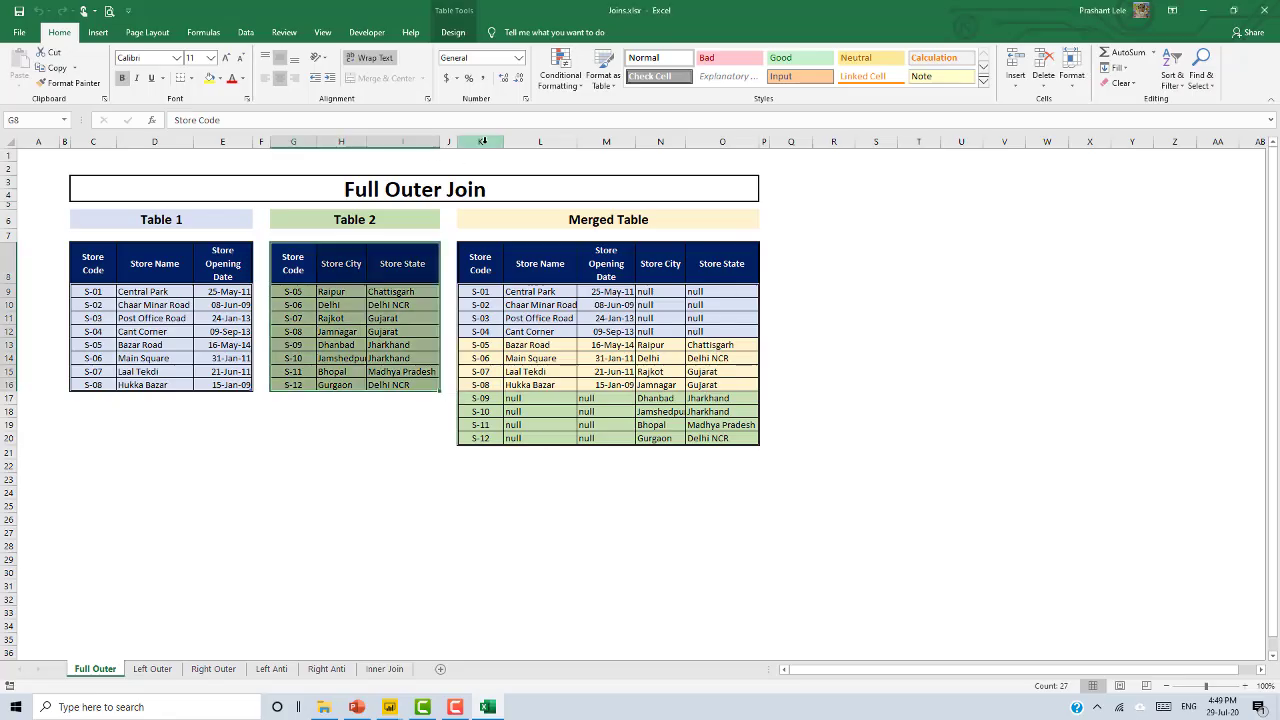
pyautogui.moveTo(545, 139); pyautogui.dragTo(788, 141)
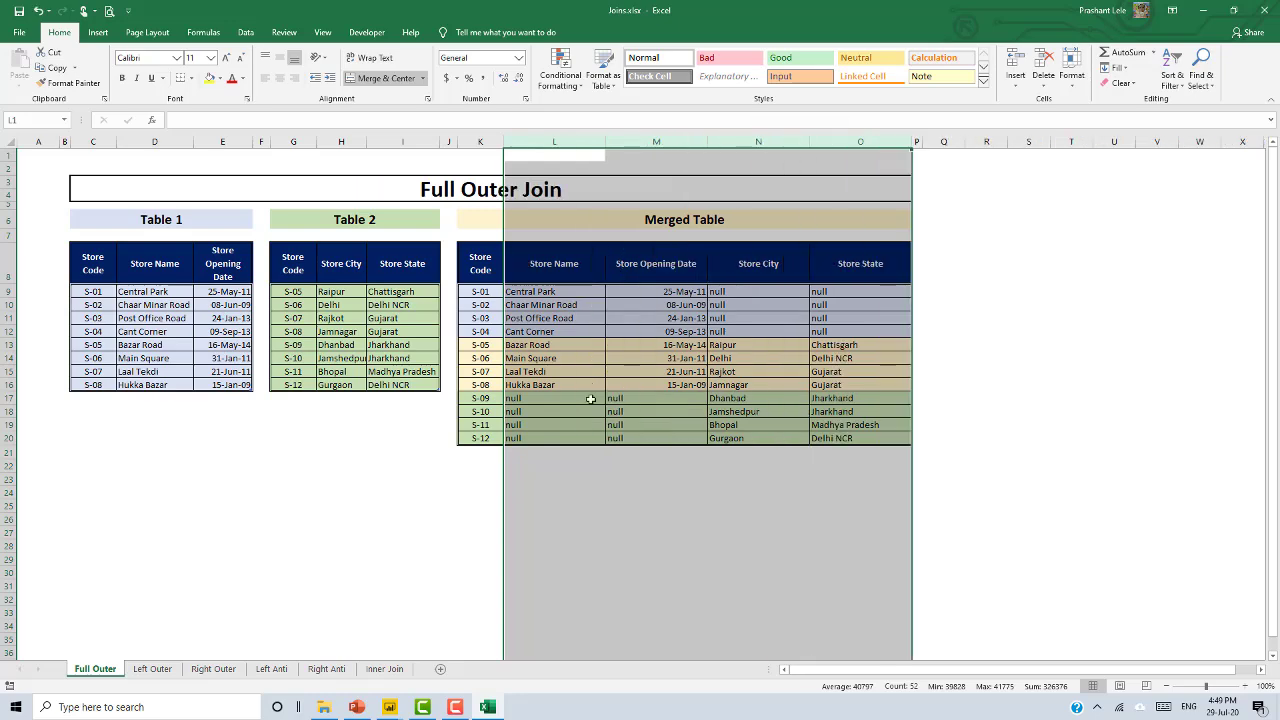
pyautogui.click(616, 453)
# Examine the Merged Table's store codes, its null cells and the rows that come from Table 2, comparing them with the FullOuter query.
pyautogui.moveTo(482, 292); pyautogui.dragTo(482, 438)
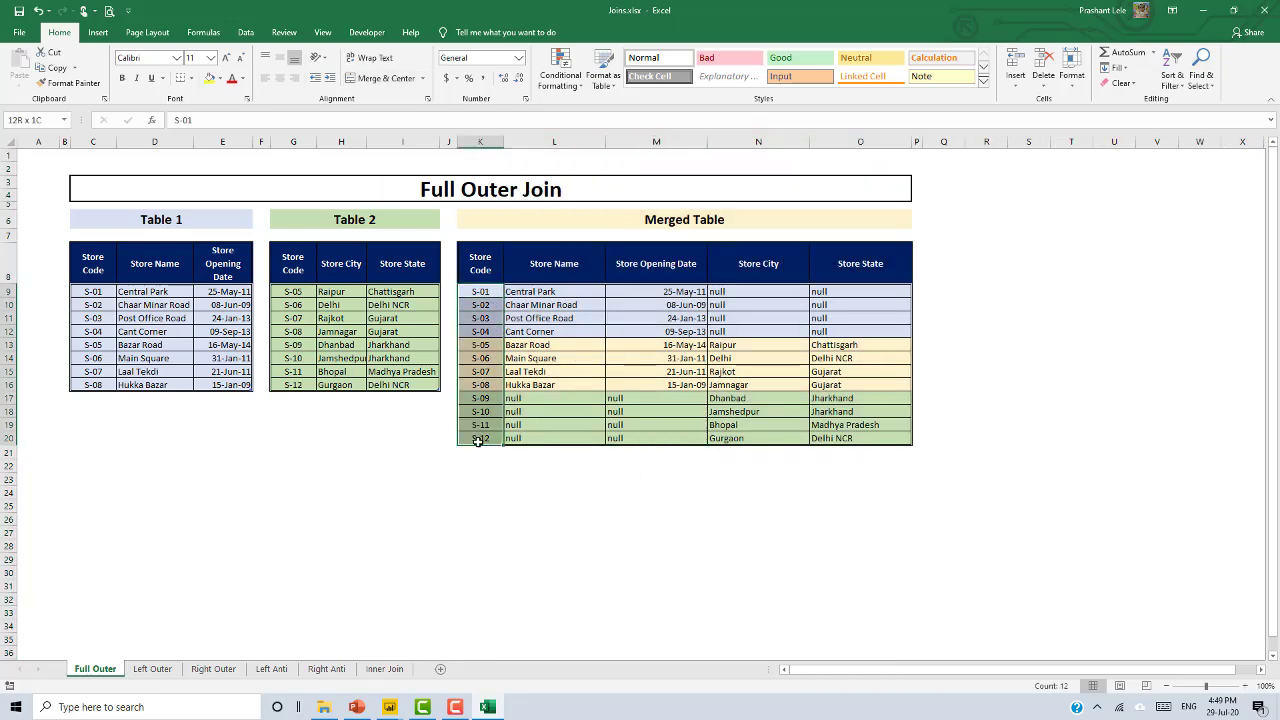
pyautogui.hotkey('alt', 'Tab')
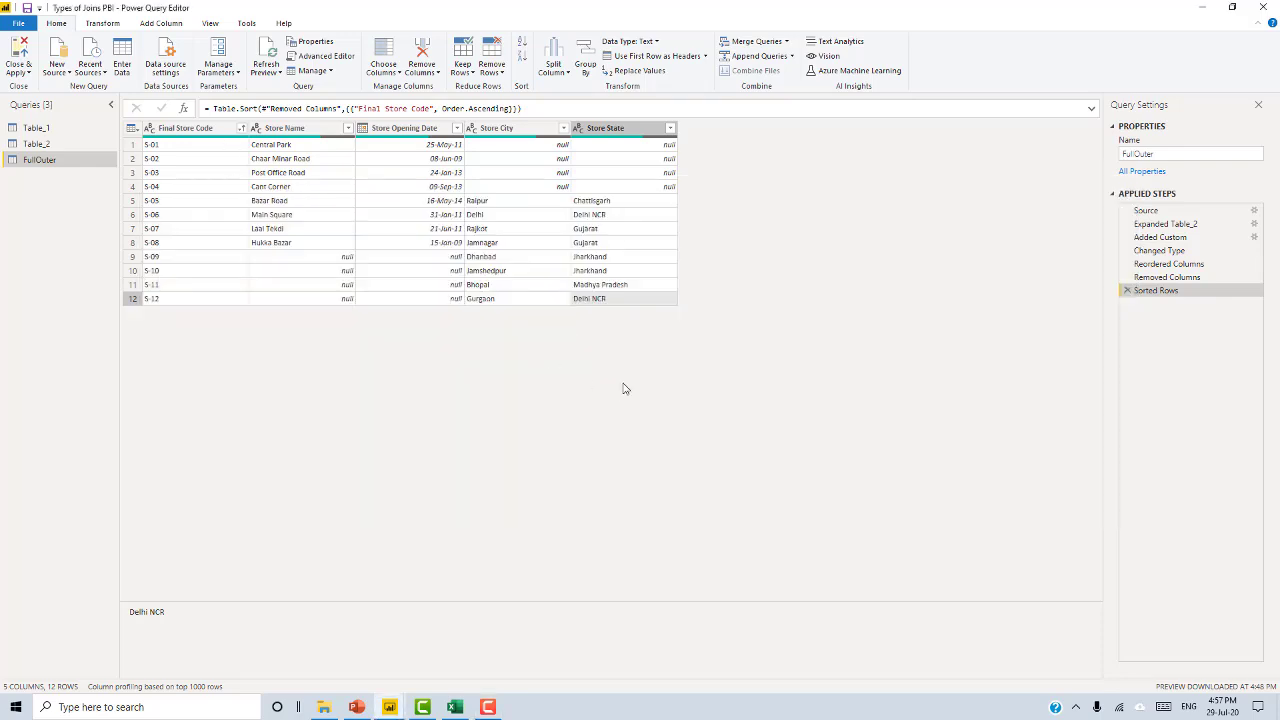
pyautogui.hotkey('alt', 'Tab')
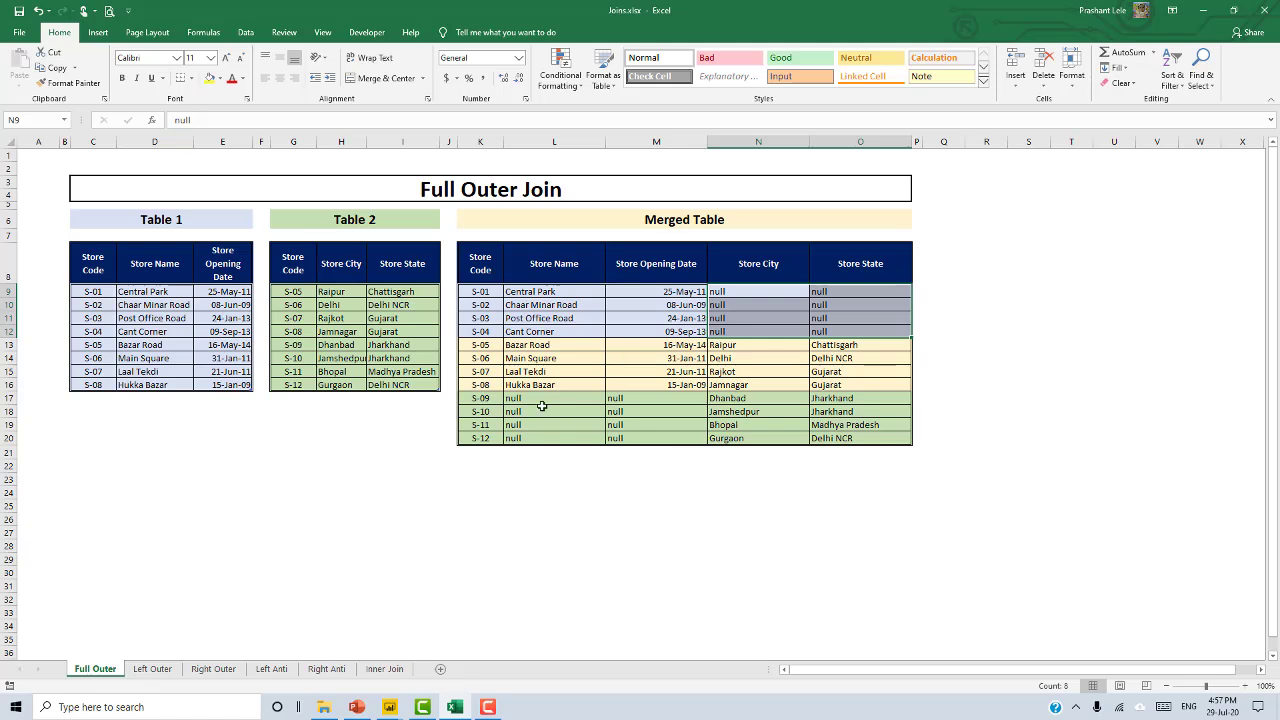
pyautogui.moveTo(527, 398); pyautogui.dragTo(650, 438)
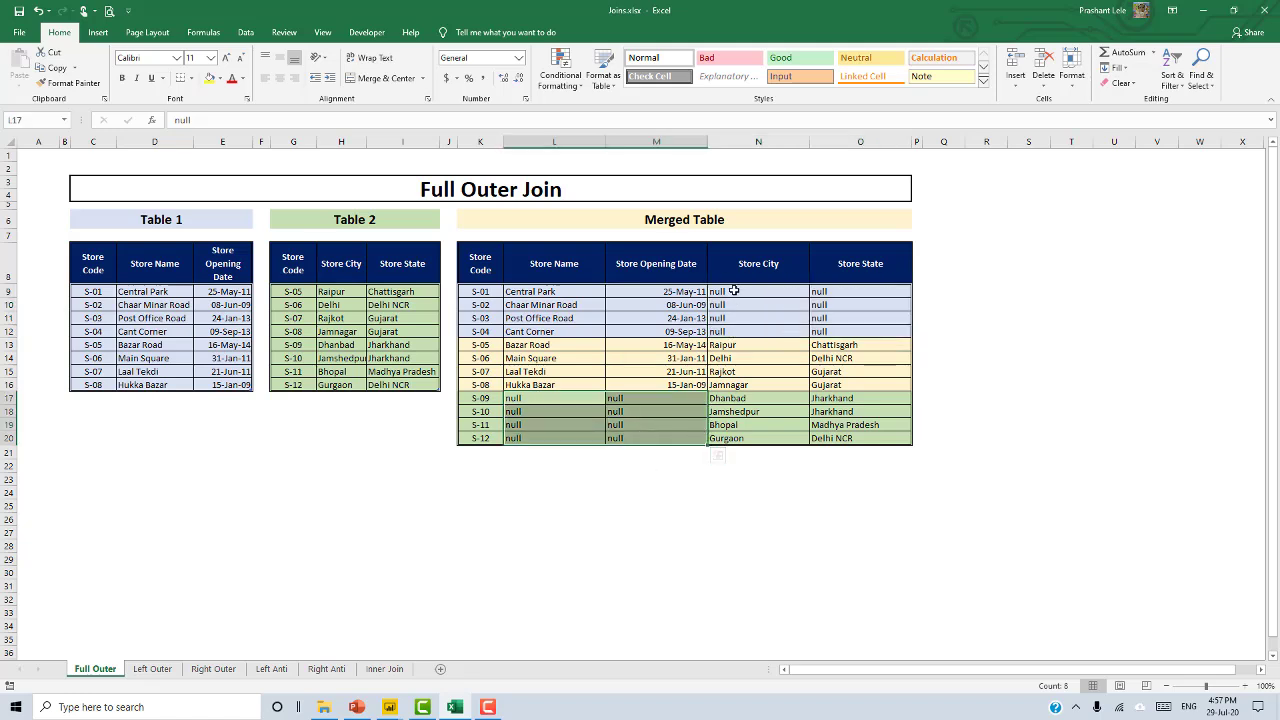
pyautogui.click(746, 263)
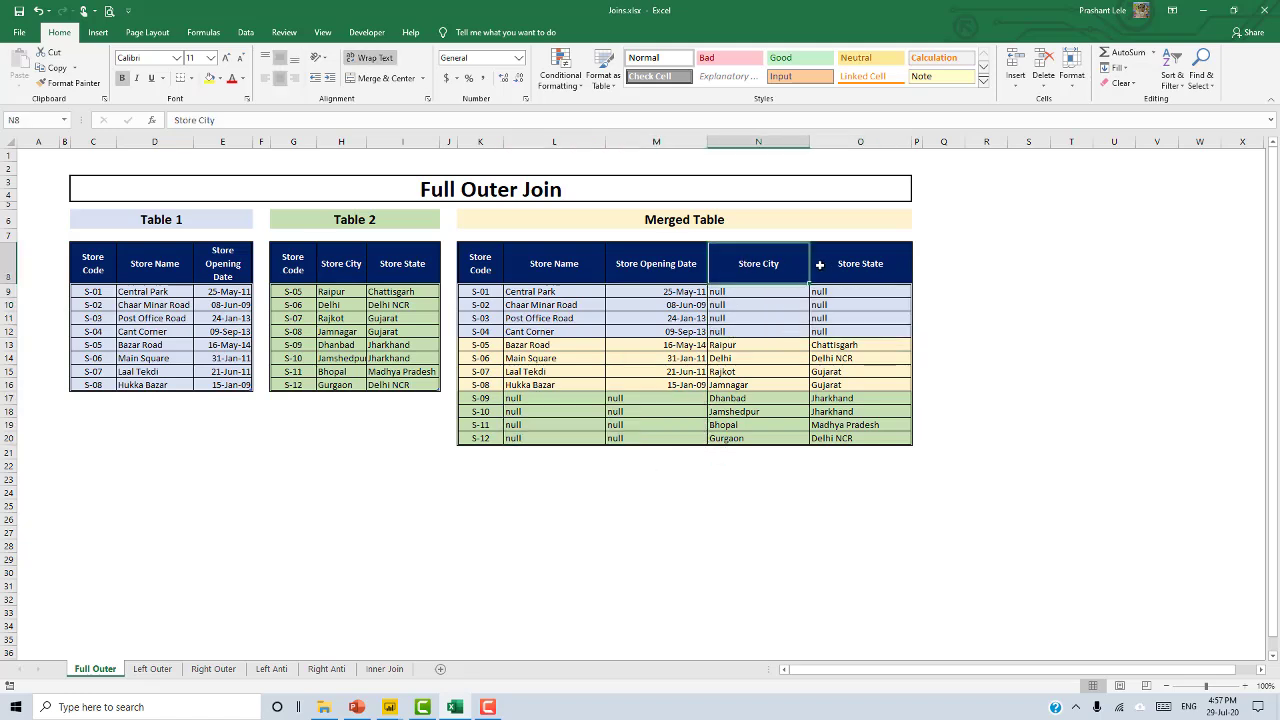
pyautogui.click(846, 262)
pyautogui.moveTo(741, 295); pyautogui.dragTo(849, 334)
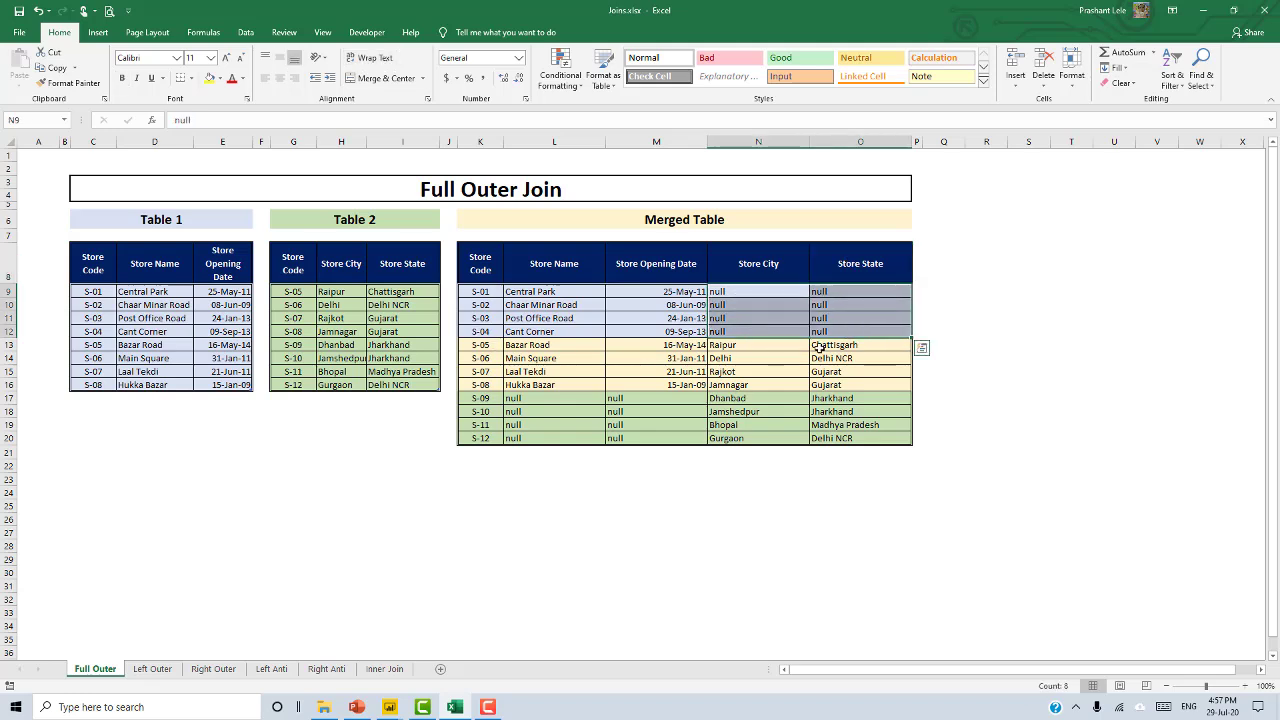
pyautogui.moveTo(755, 346); pyautogui.dragTo(843, 452)
pyautogui.moveTo(480, 344); pyautogui.dragTo(760, 440)
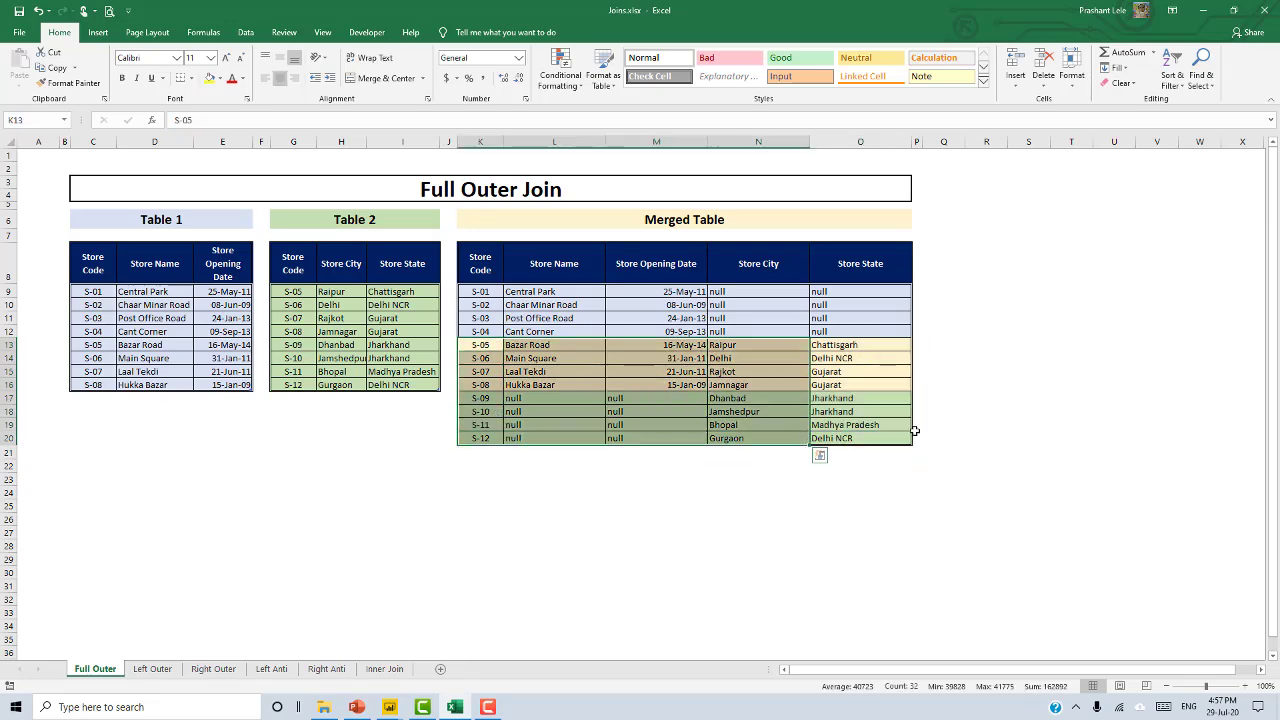
pyautogui.click(943, 452)
# Check the FullOuter query once more, then view the Left Outer sheet of the Joins.xlsx workbook.
pyautogui.hotkey('alt', 'Tab')
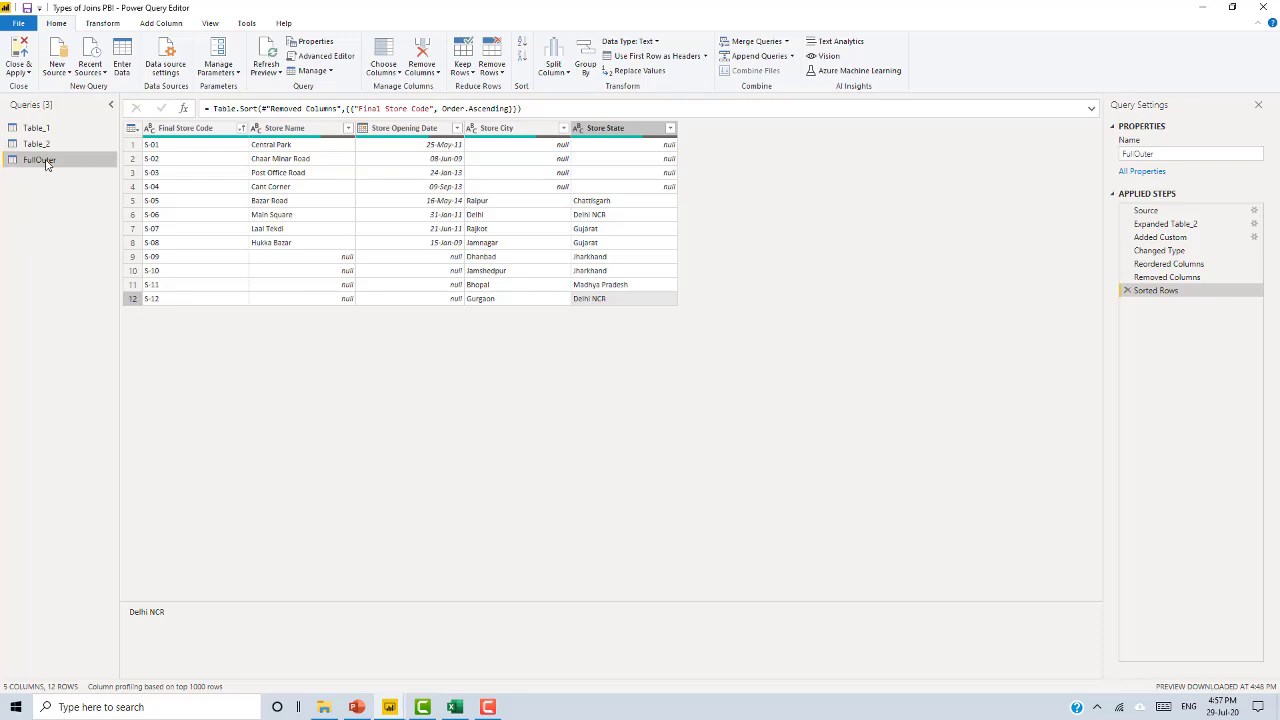
pyautogui.hotkey('alt', 'Tab')
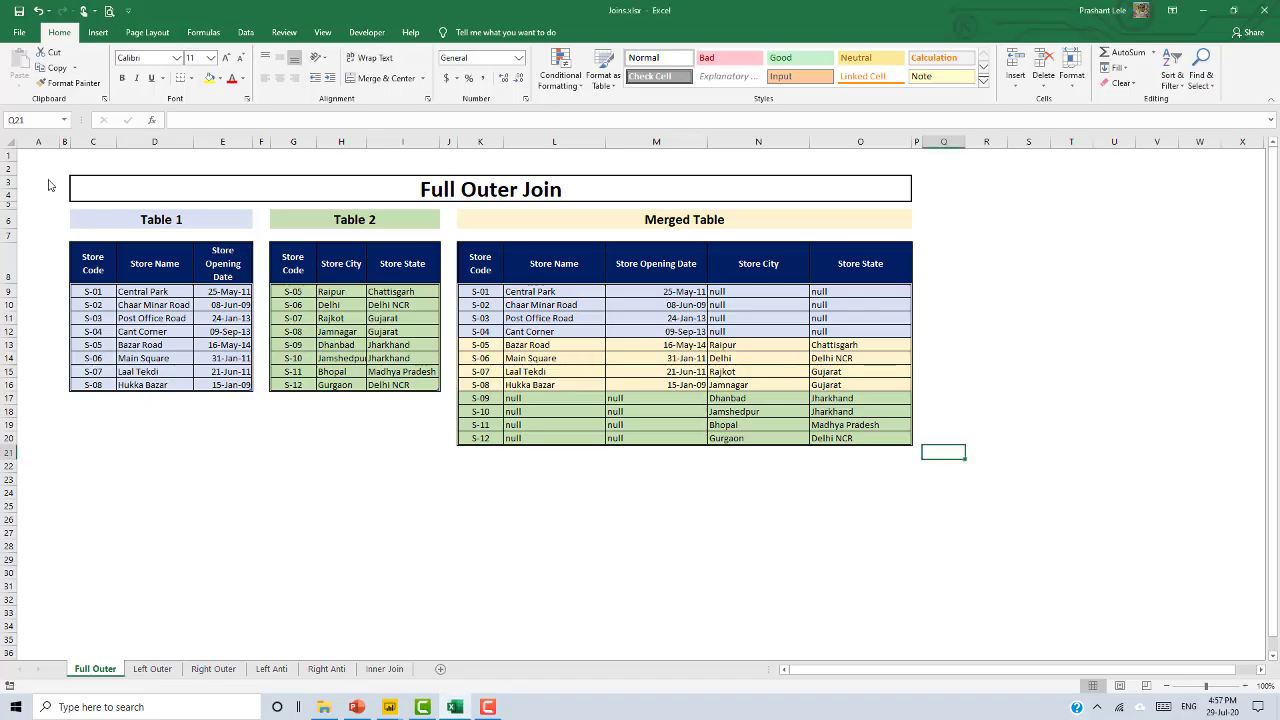
pyautogui.hotkey('alt', 'Tab')
pyautogui.hotkey('alt', 'Tab')
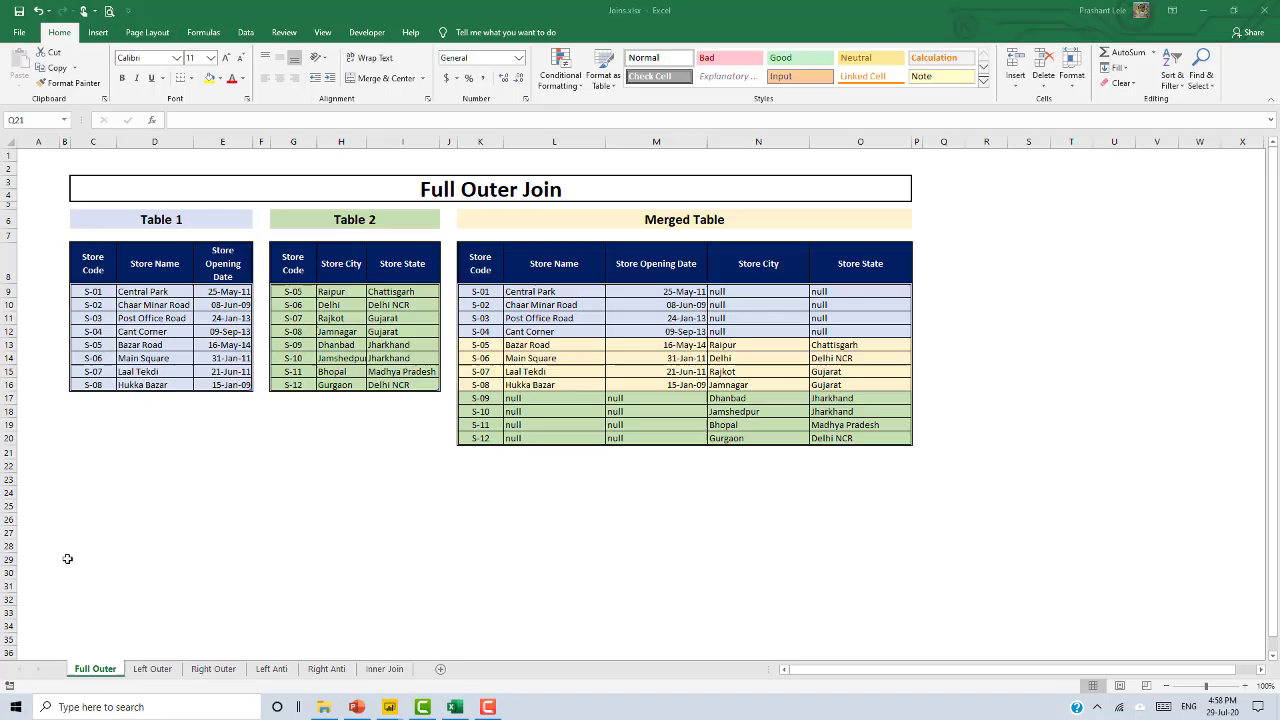
pyautogui.click(152, 669)
pyautogui.click(692, 497)
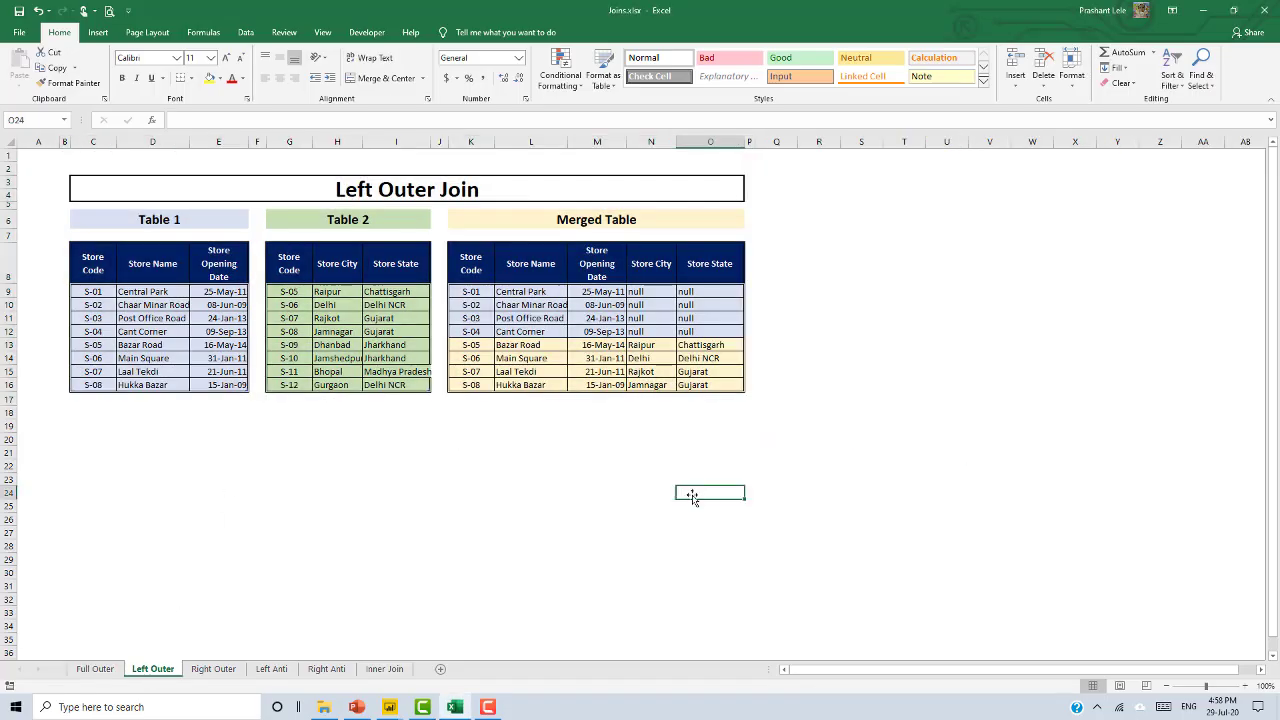
# Switch to Power Query Editor and merge Table_1 with Table_2 as a new query, matching on Store Code with a Left Outer join.
pyautogui.hotkey('alt', 'Tab')
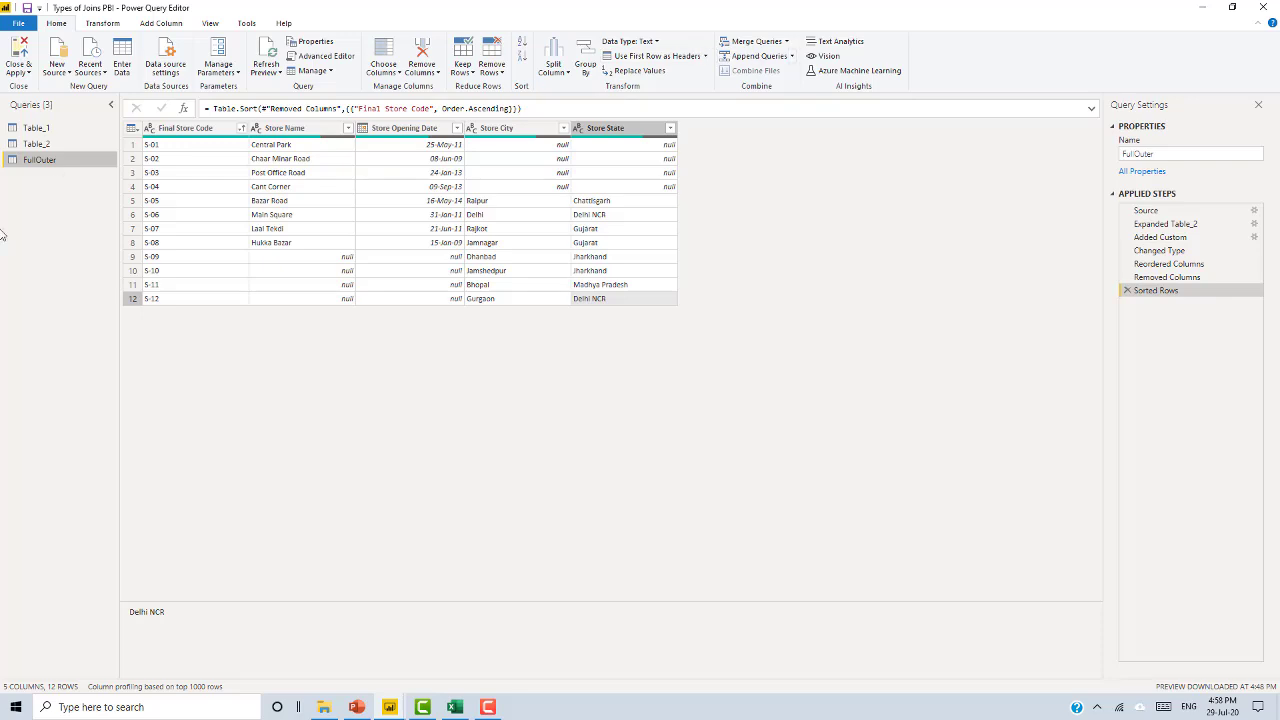
pyautogui.click(38, 128)
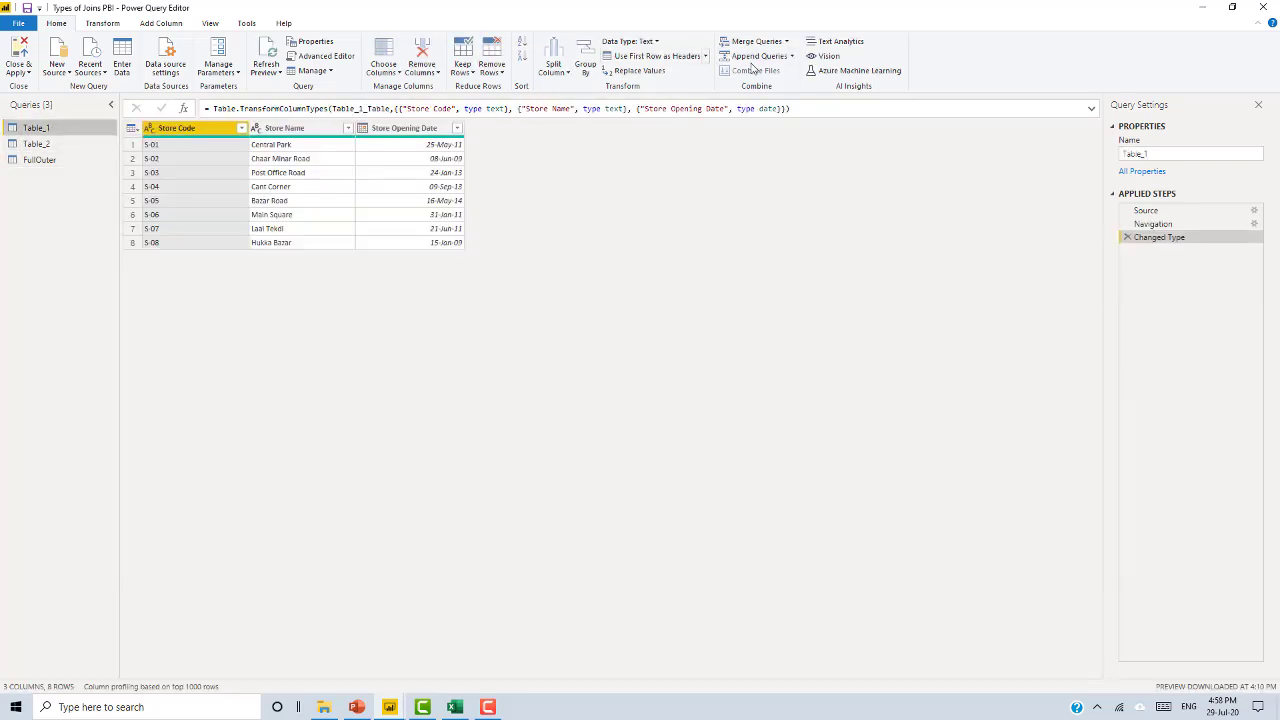
pyautogui.click(786, 41)
pyautogui.click(736, 74)
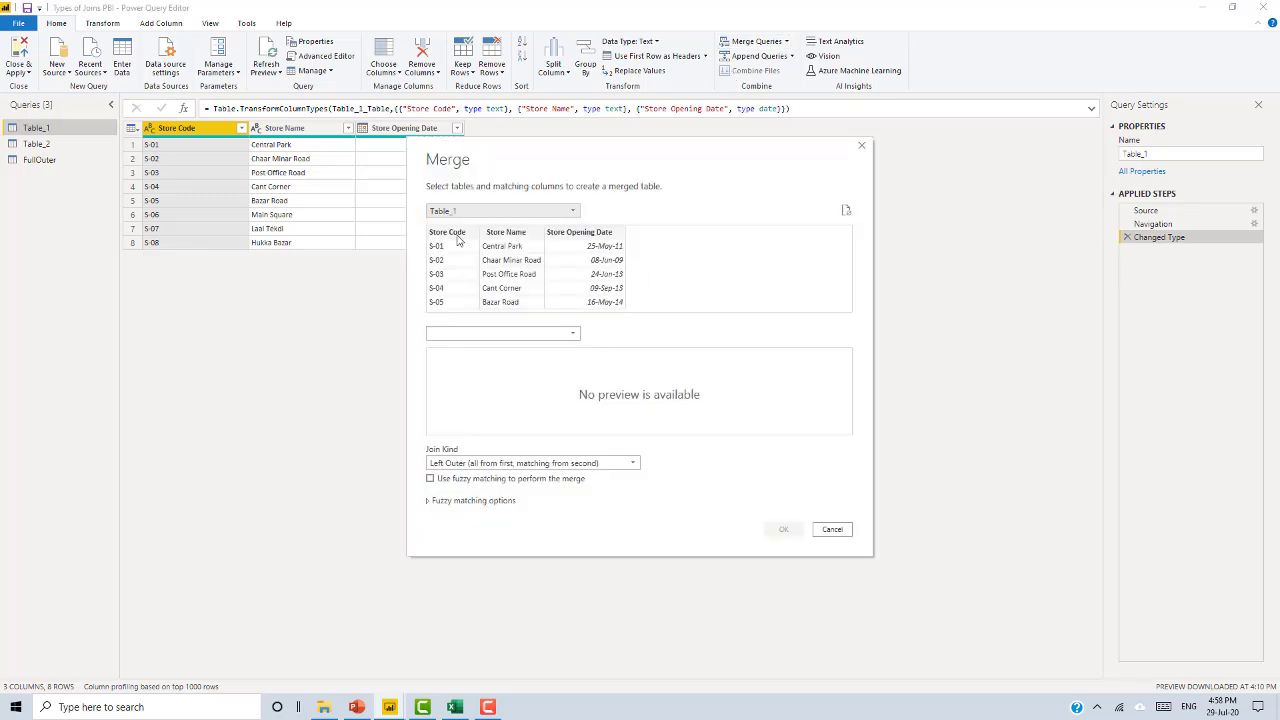
pyautogui.click(459, 238)
pyautogui.click(538, 333)
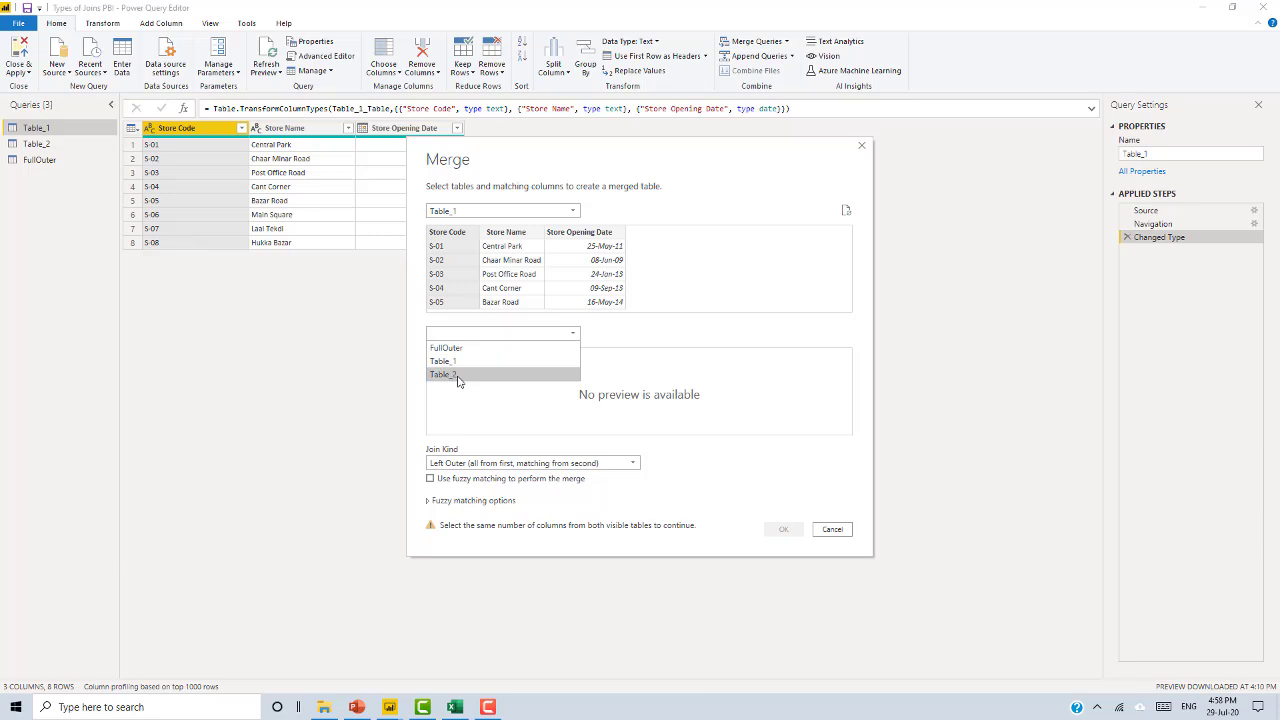
pyautogui.click(458, 378)
pyautogui.click(553, 336)
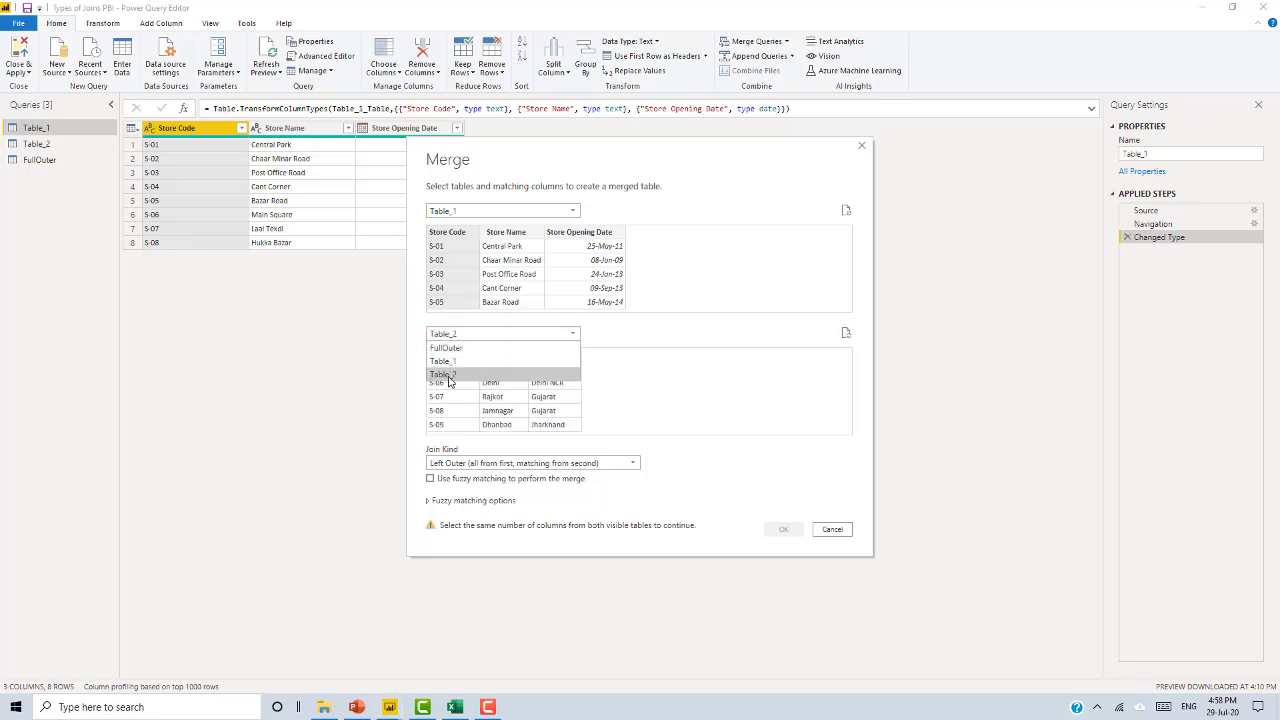
pyautogui.click(450, 377)
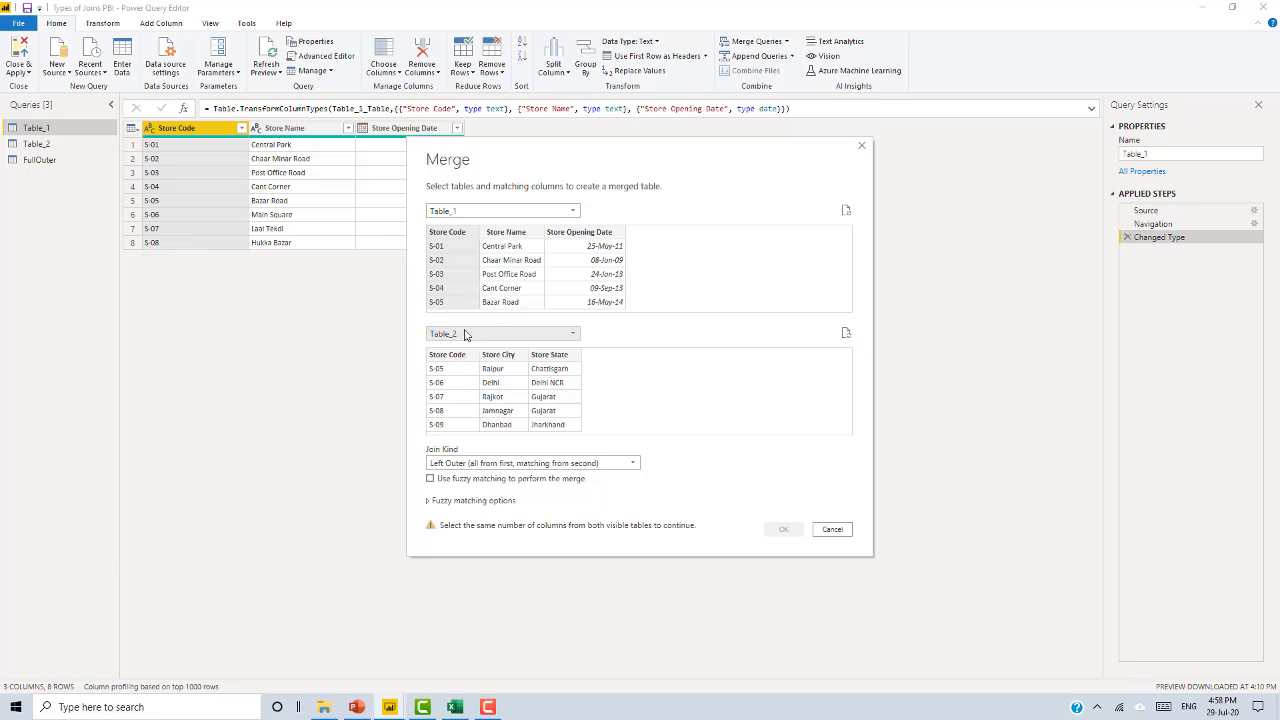
pyautogui.click(451, 357)
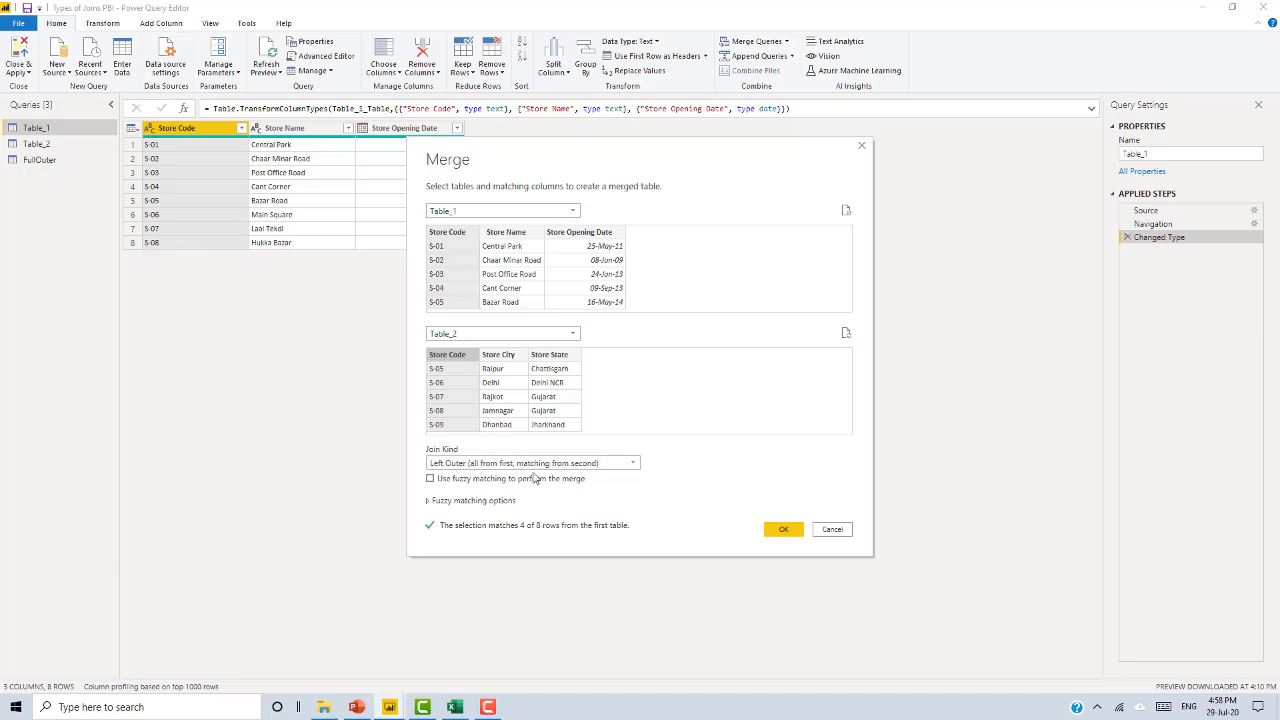
pyautogui.click(783, 530)
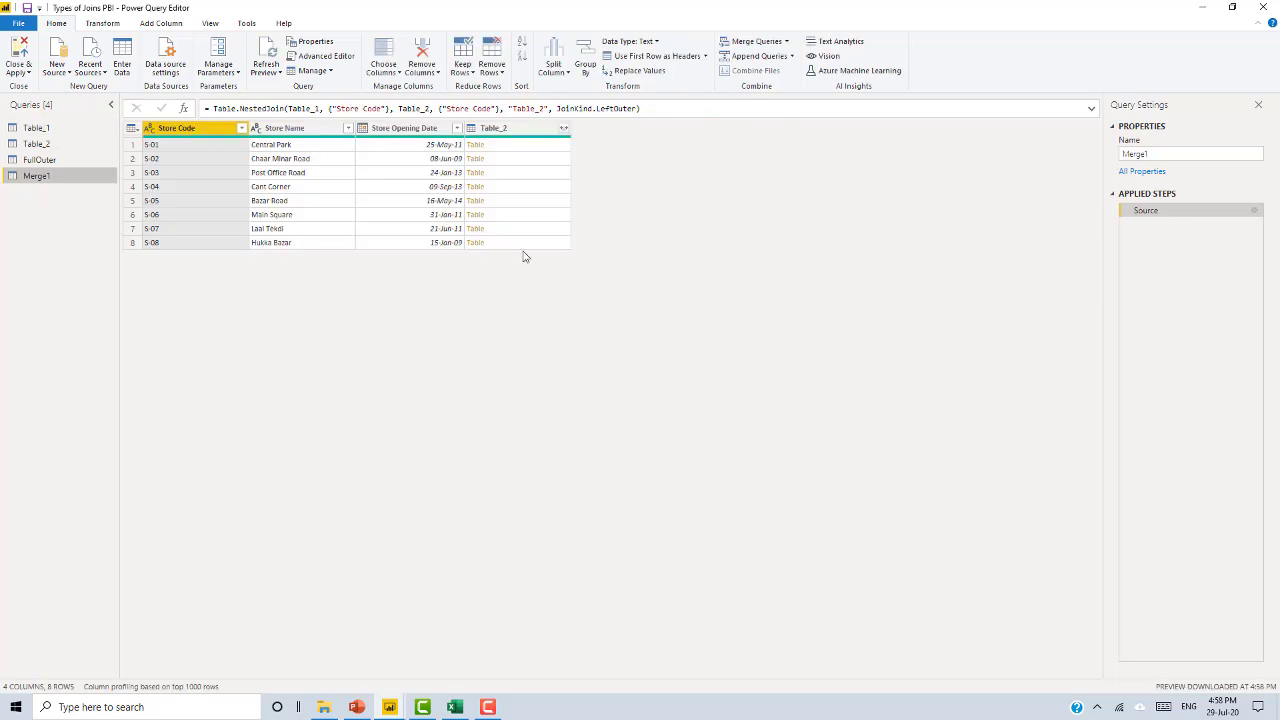
# Rename the new merged query as LeftOuter.
pyautogui.click(1150, 157)
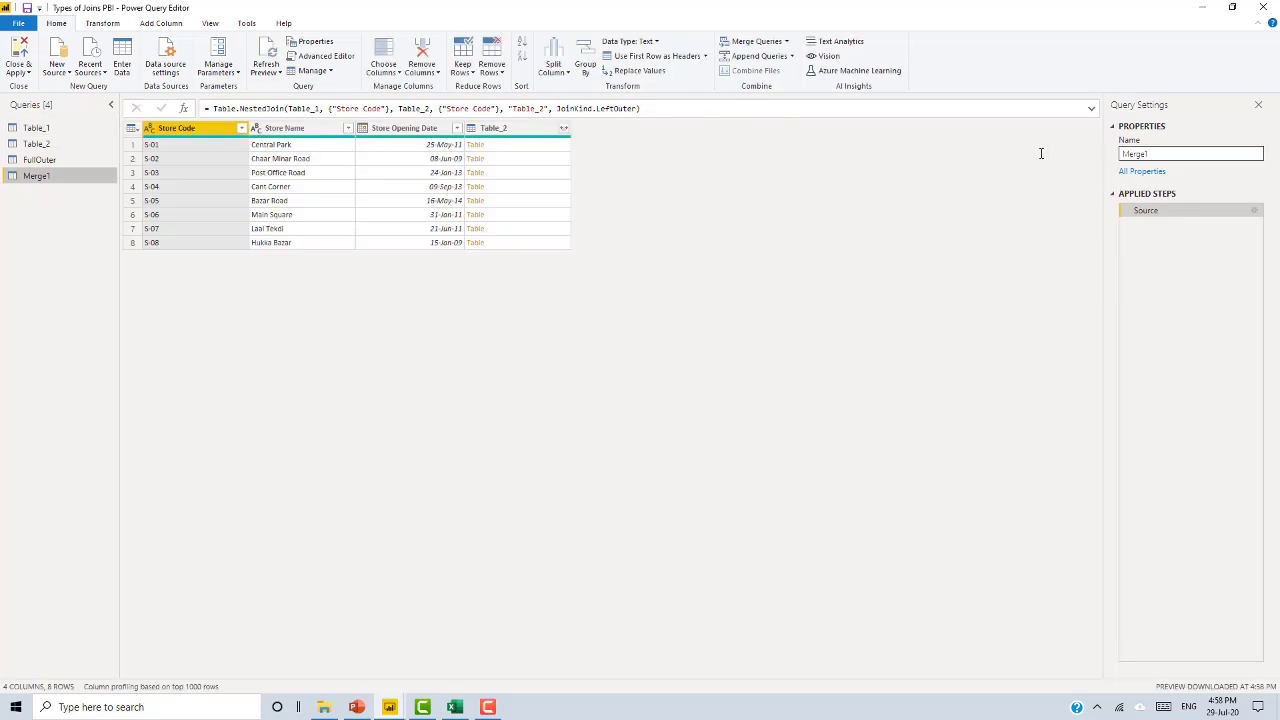
pyautogui.doubleClick(1152, 154)
pyautogui.write('LeftOuter')
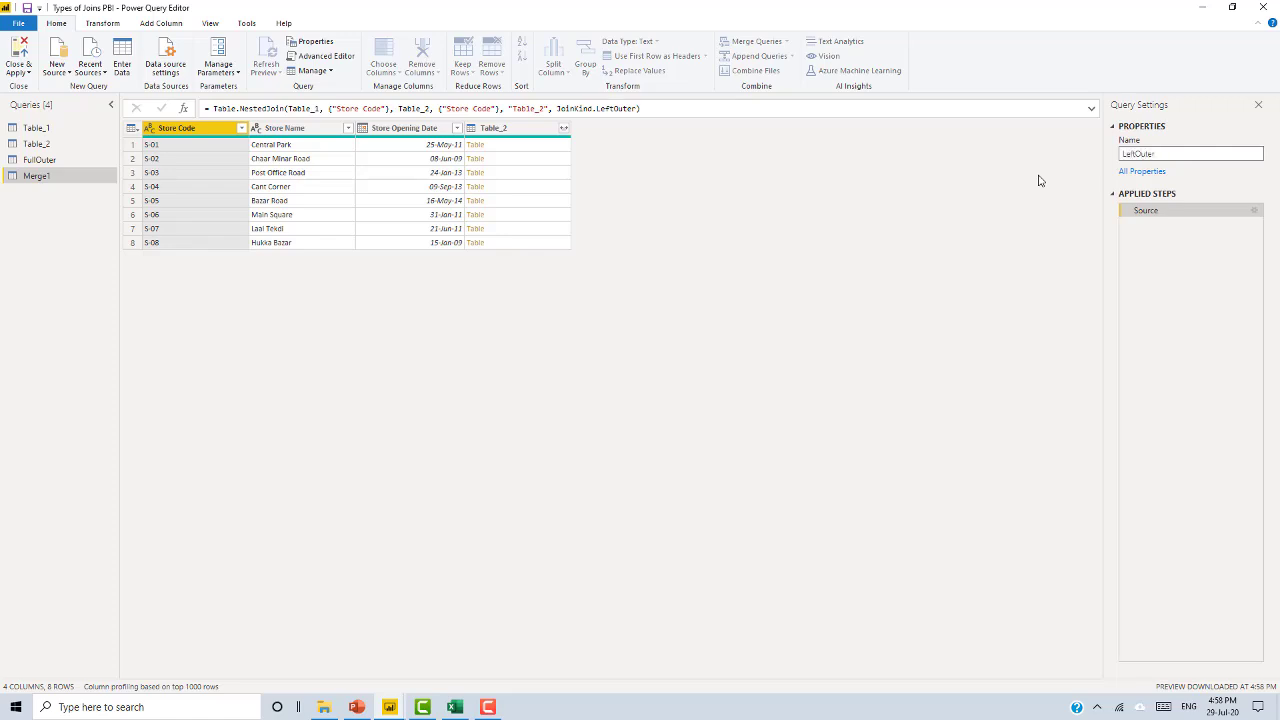
pyautogui.press('Return')
# Expand the Table_2 column of the LeftOuter query into Store Code, Store City and Store State, without the original column name as prefix.
pyautogui.click(564, 129)
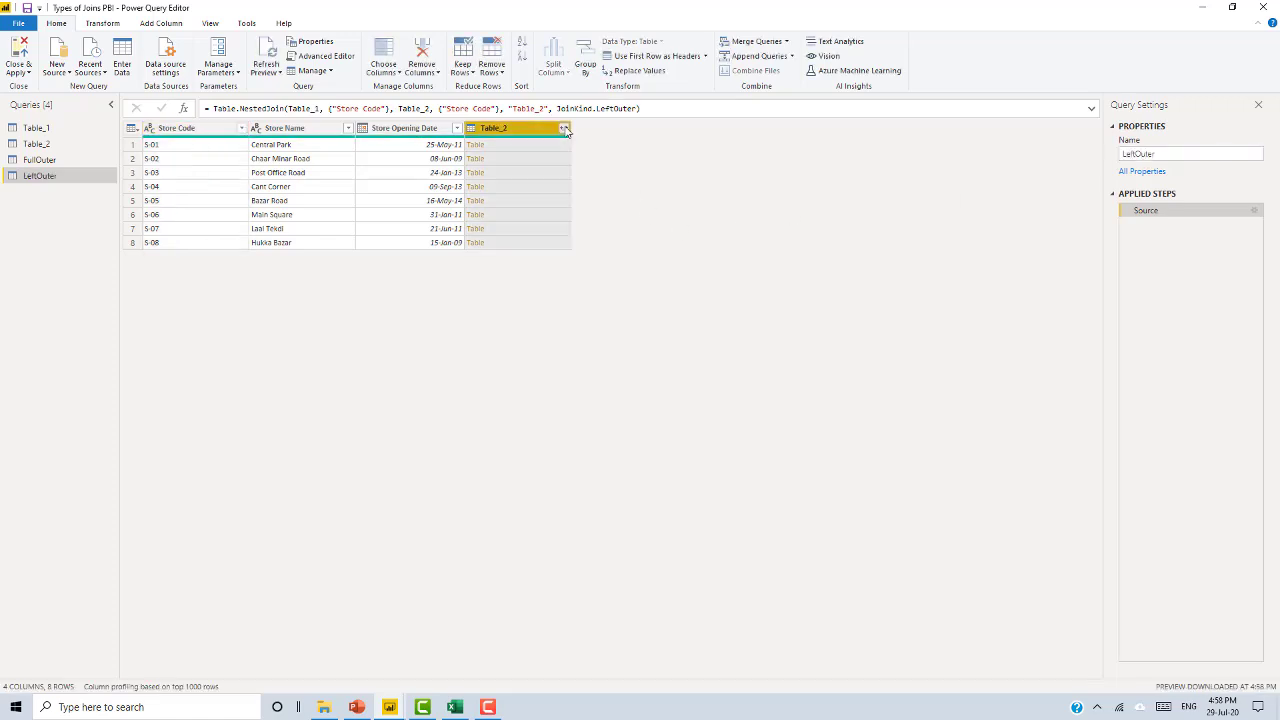
pyautogui.click(564, 129)
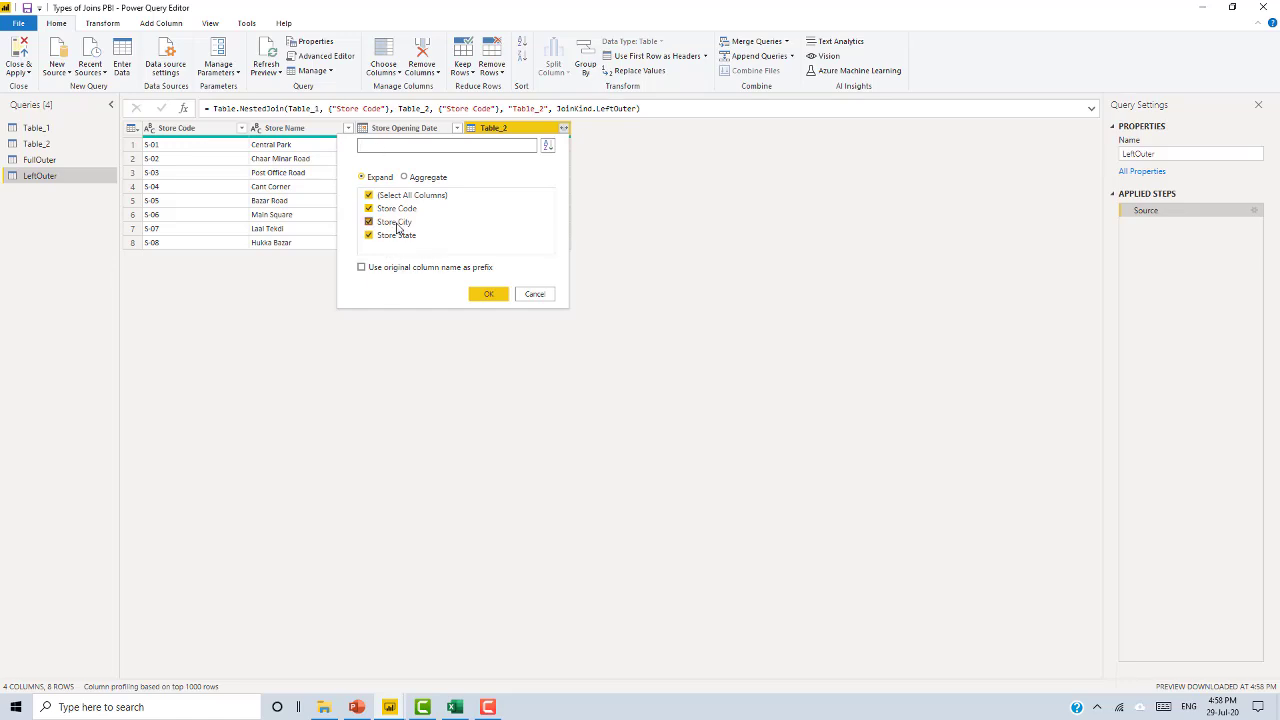
pyautogui.click(368, 209)
pyautogui.click(368, 209)
pyautogui.click(487, 295)
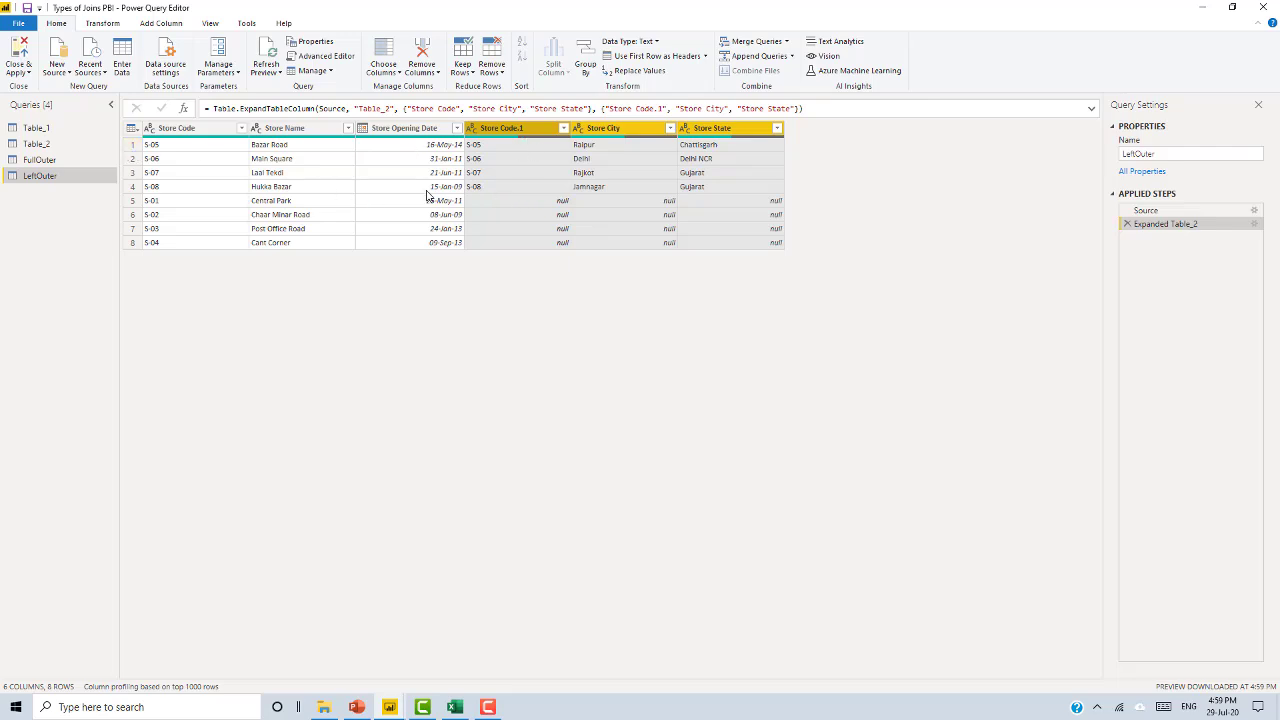
# Sort the LeftOuter rows by Store Code in ascending order and remove the duplicate Store Code.1 column.
pyautogui.click(174, 129)
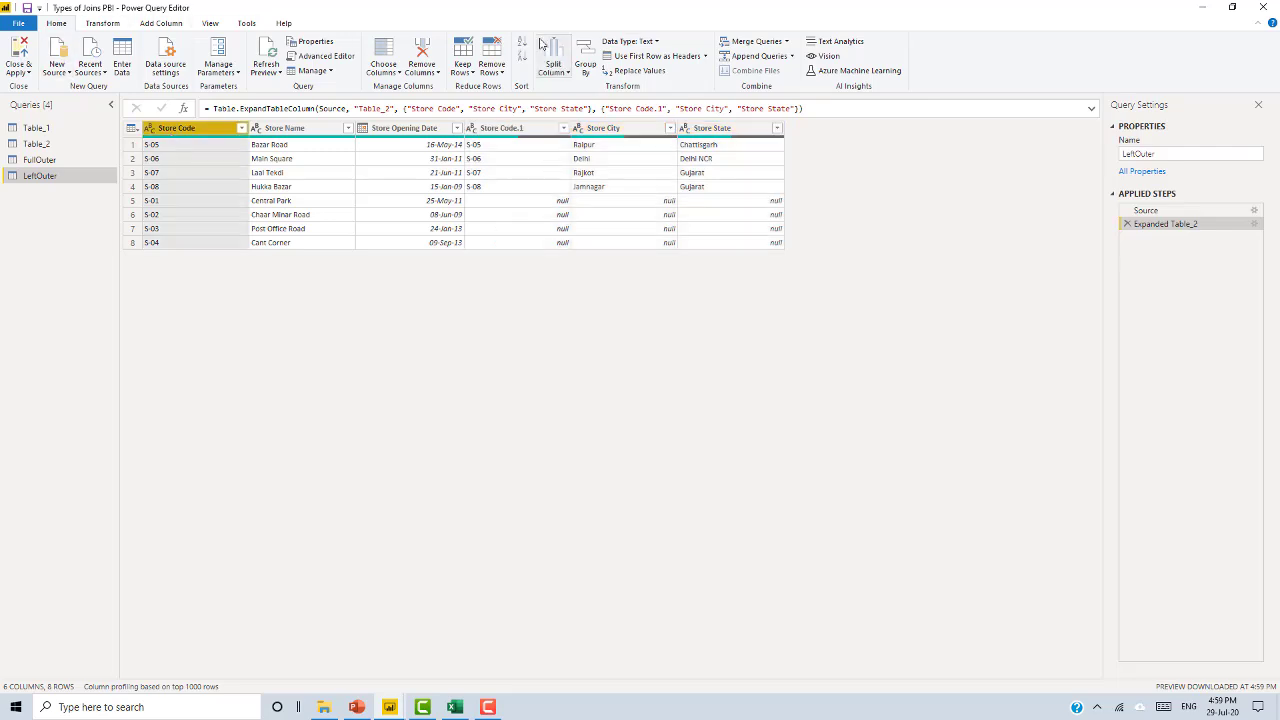
pyautogui.click(521, 42)
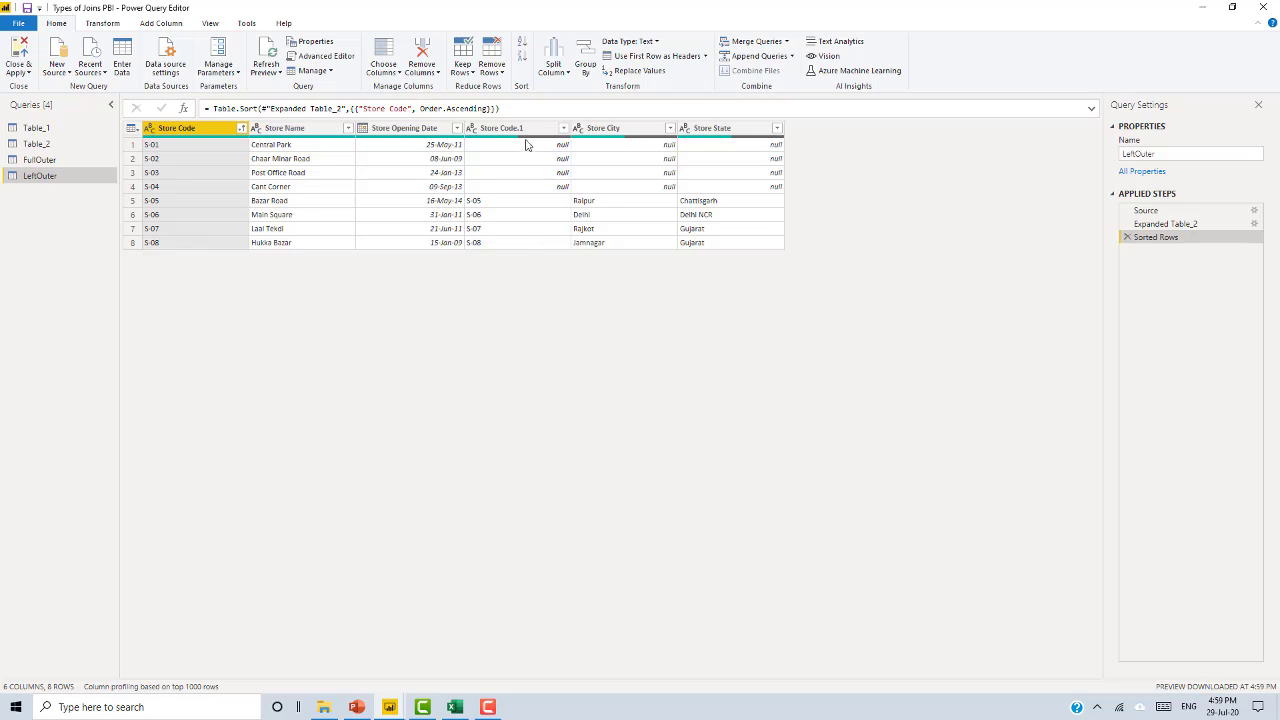
pyautogui.click(522, 129)
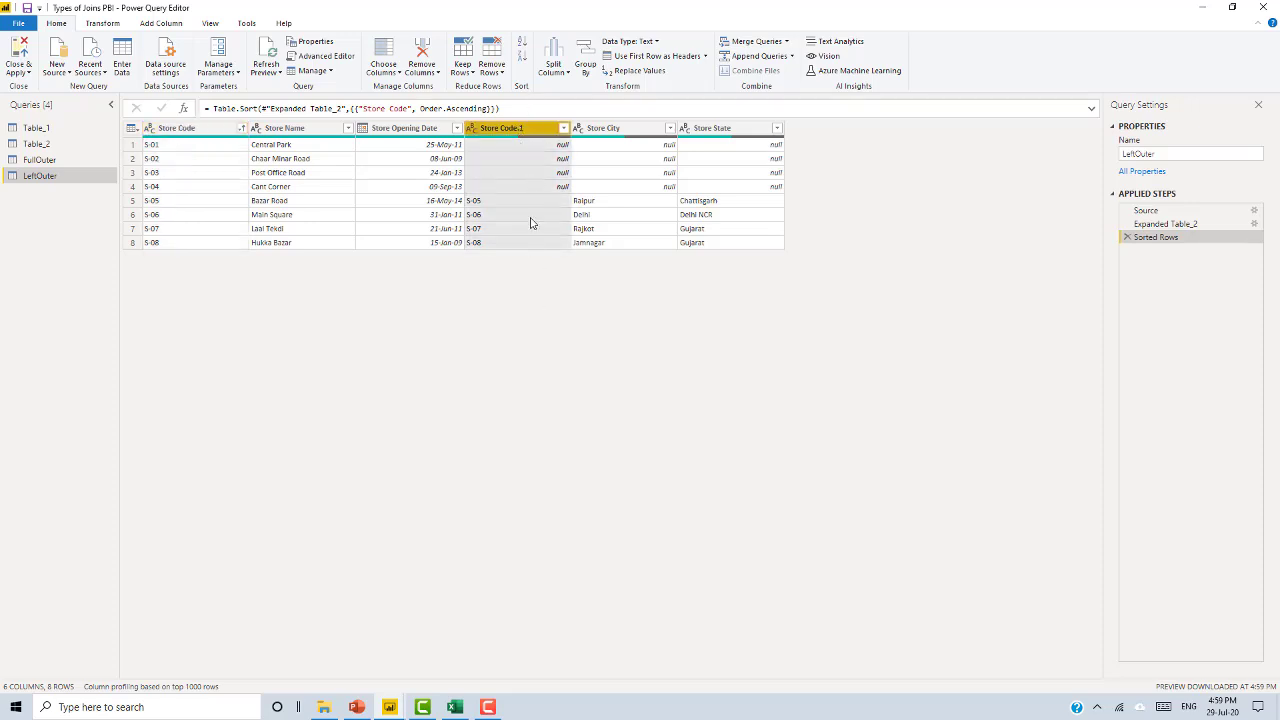
pyautogui.rightClick(542, 128)
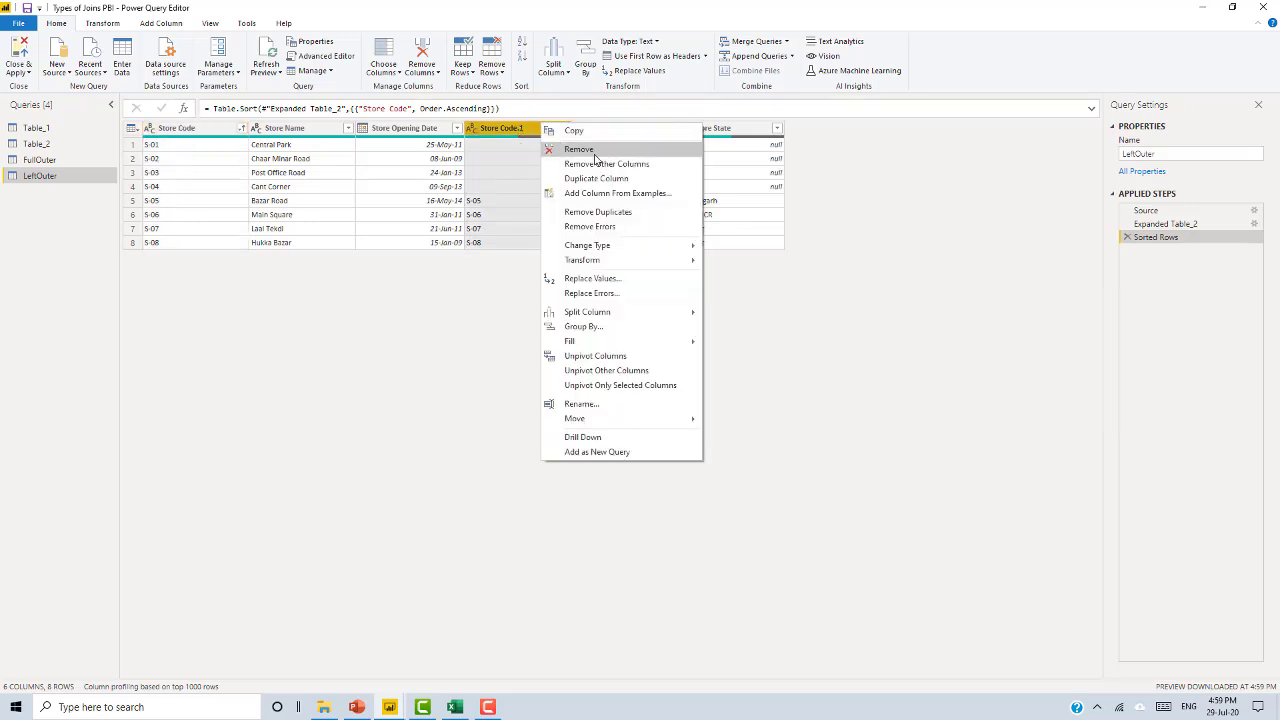
pyautogui.click(581, 149)
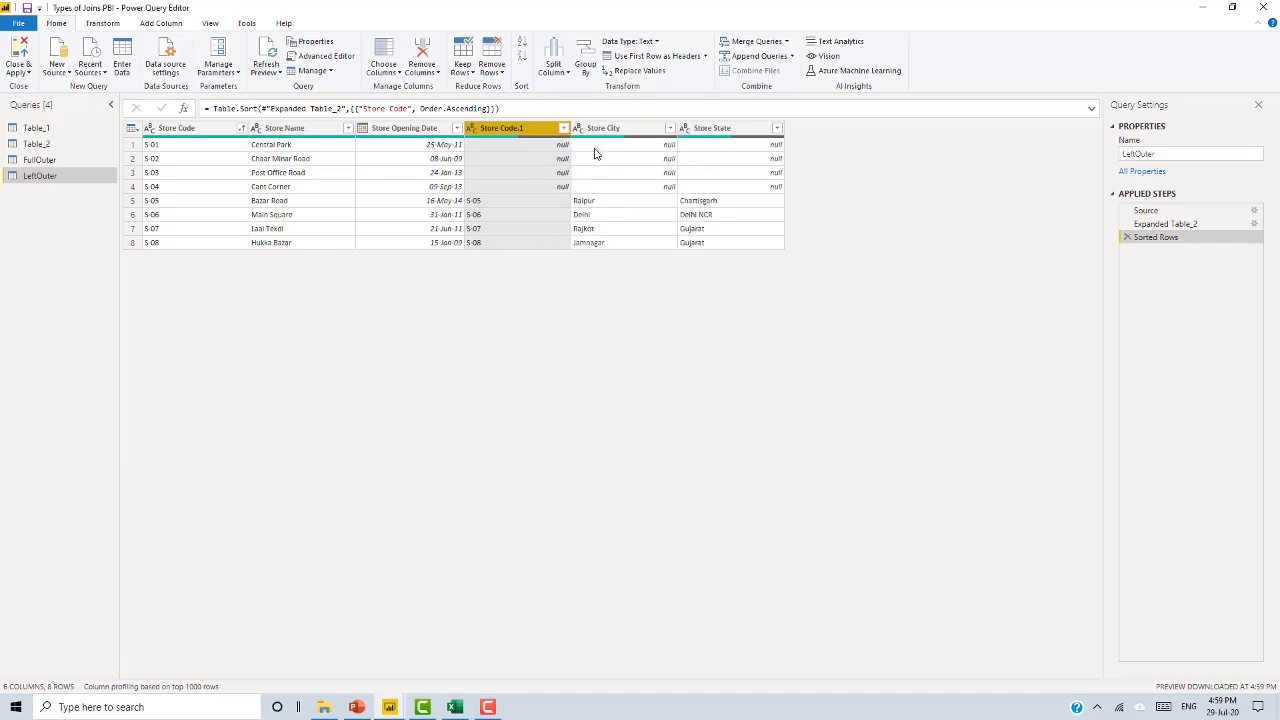
pyautogui.click(674, 247)
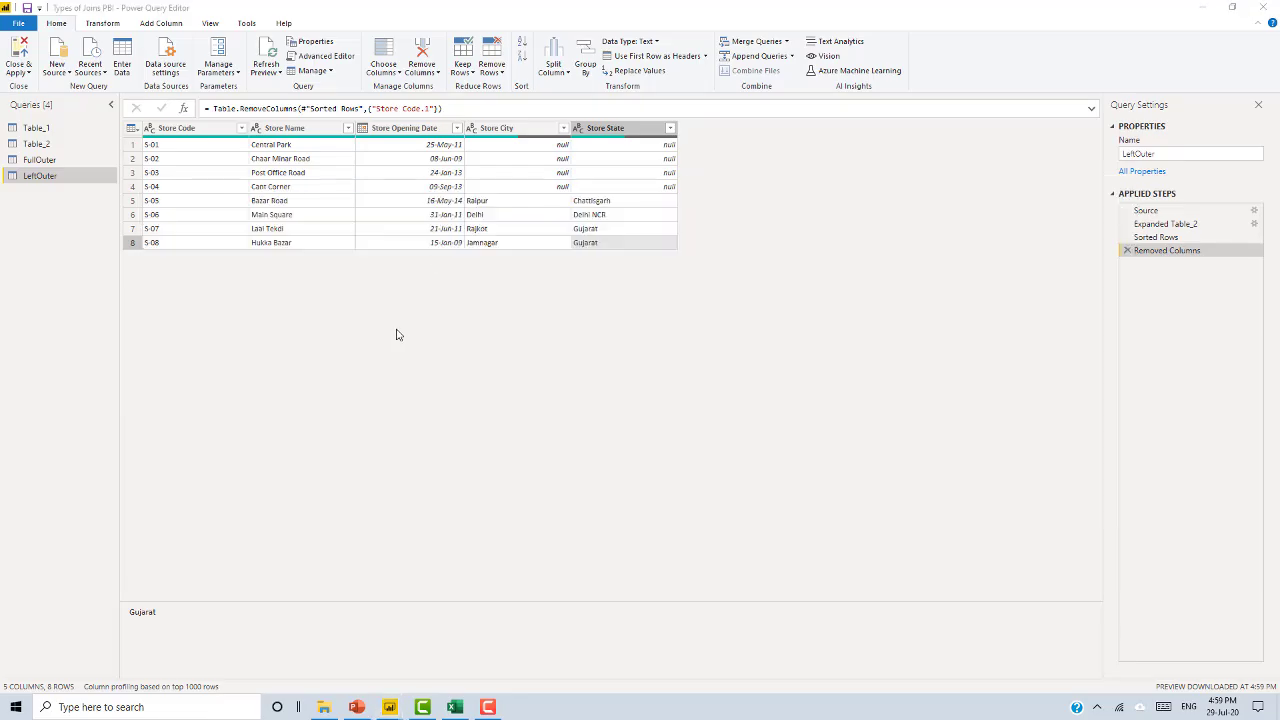
# Switch to the Joins.xlsx workbook in Excel and examine the null Store City and Store State cells on the Left Outer sheet.
pyautogui.hotkey('alt', 'Tab')
pyautogui.click(618, 371)
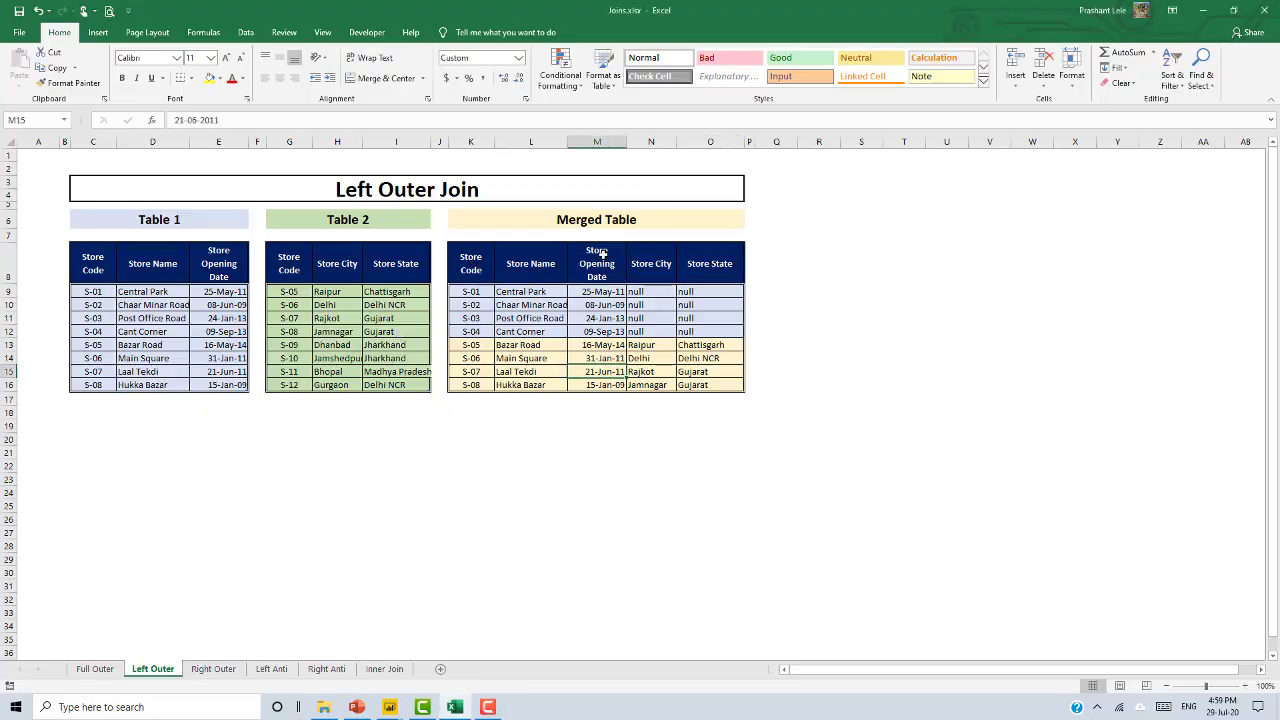
pyautogui.moveTo(641, 291); pyautogui.dragTo(688, 330)
# Switch to Power Query Editor and merge Table_1 with Table_2 as a new query, matching on Store Code with a Right Outer join.
pyautogui.hotkey('alt', 'Tab')
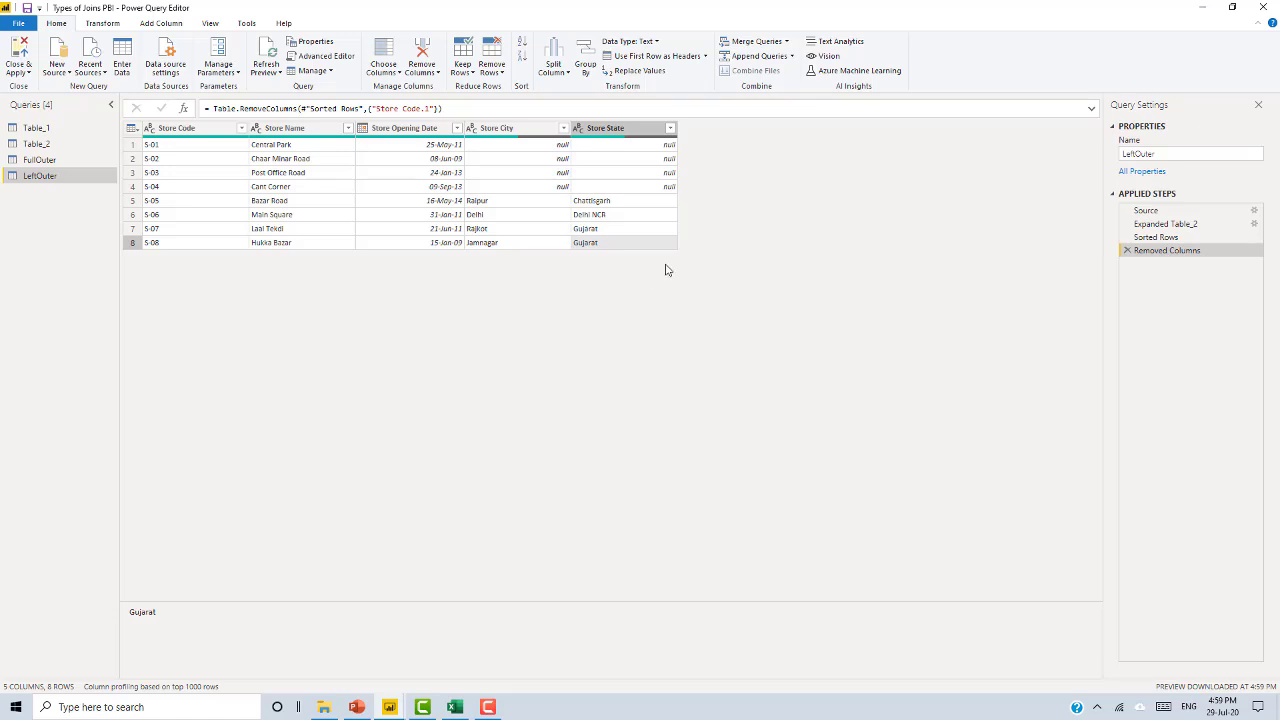
pyautogui.click(42, 127)
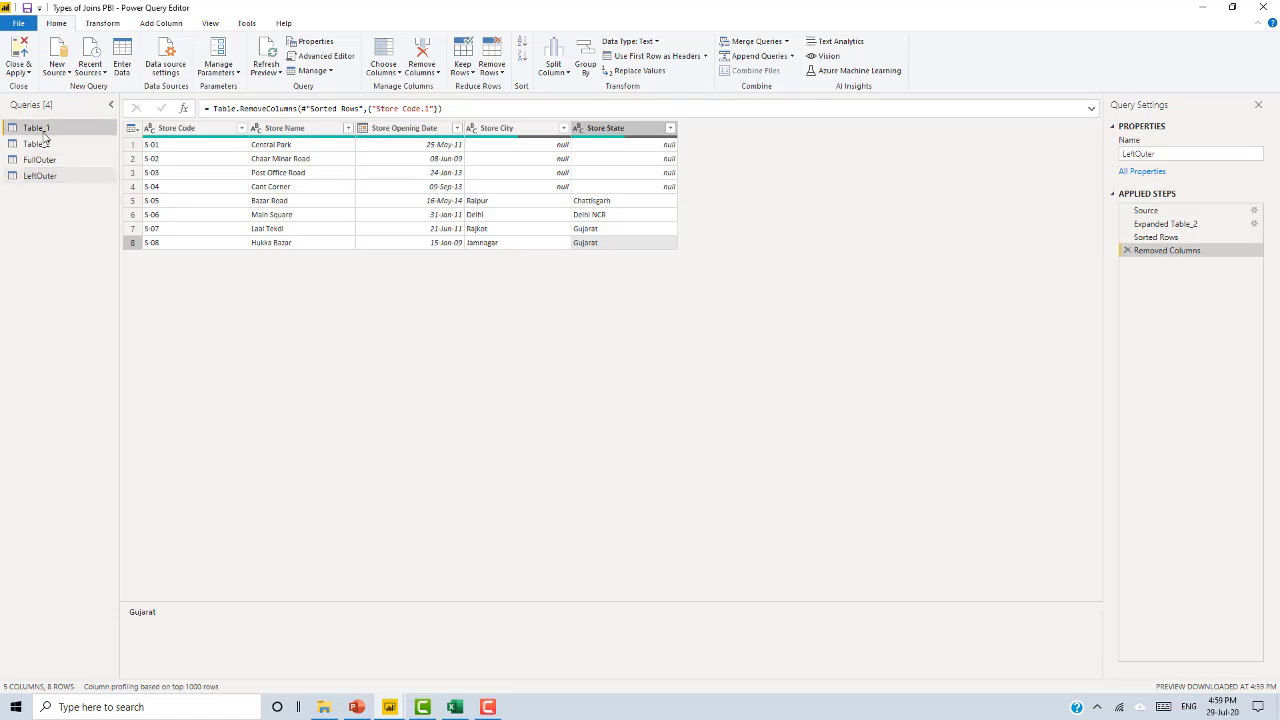
pyautogui.click(787, 42)
pyautogui.click(710, 70)
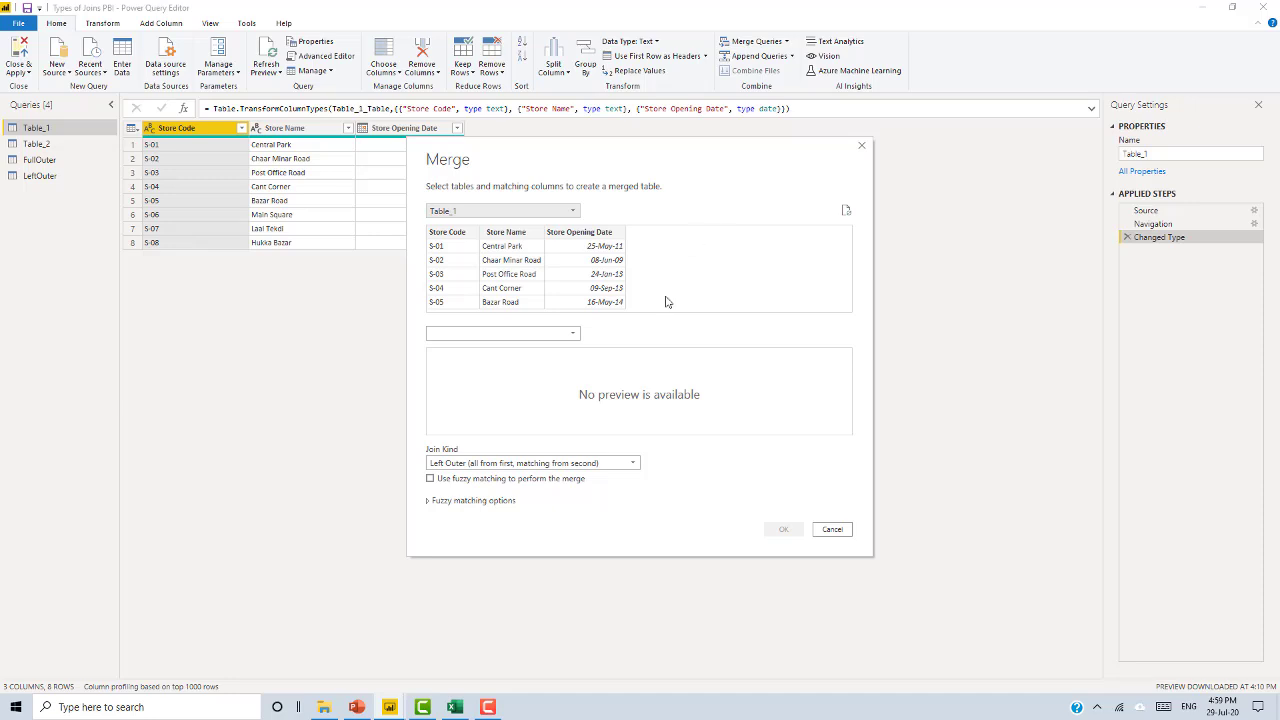
pyautogui.click(467, 212)
pyautogui.click(466, 252)
pyautogui.click(466, 333)
pyautogui.click(461, 388)
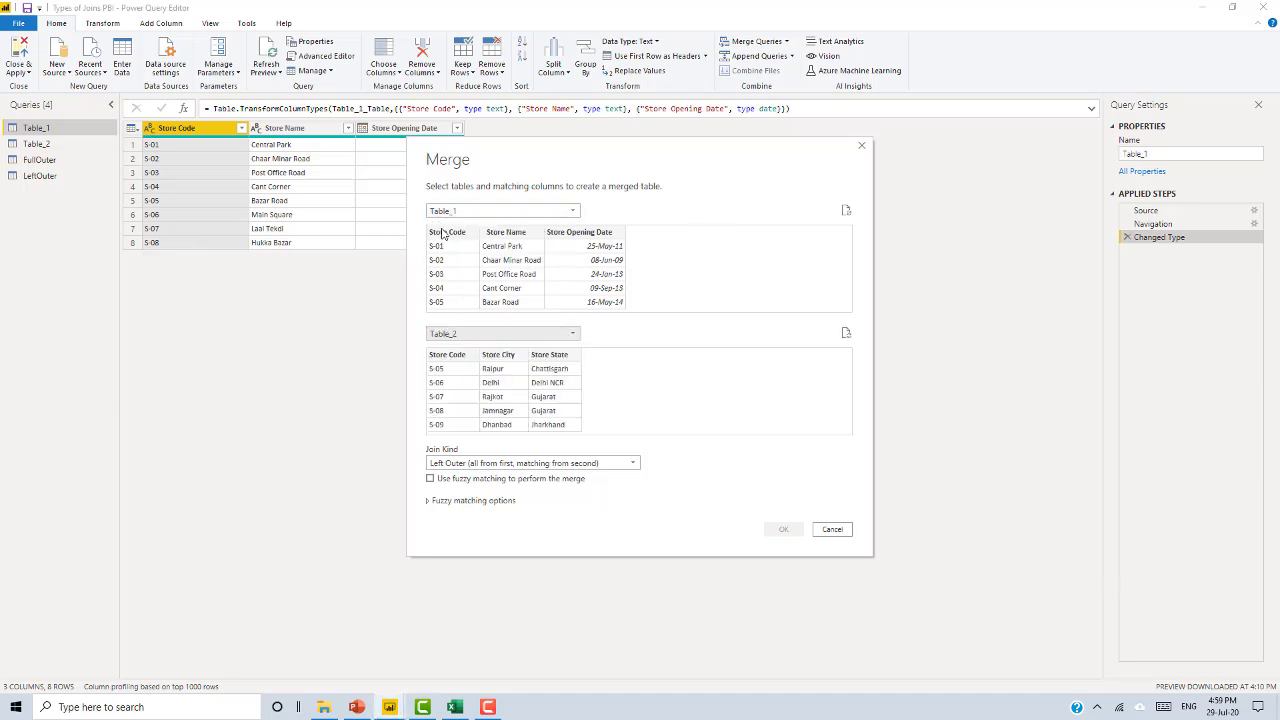
pyautogui.click(442, 232)
pyautogui.click(437, 358)
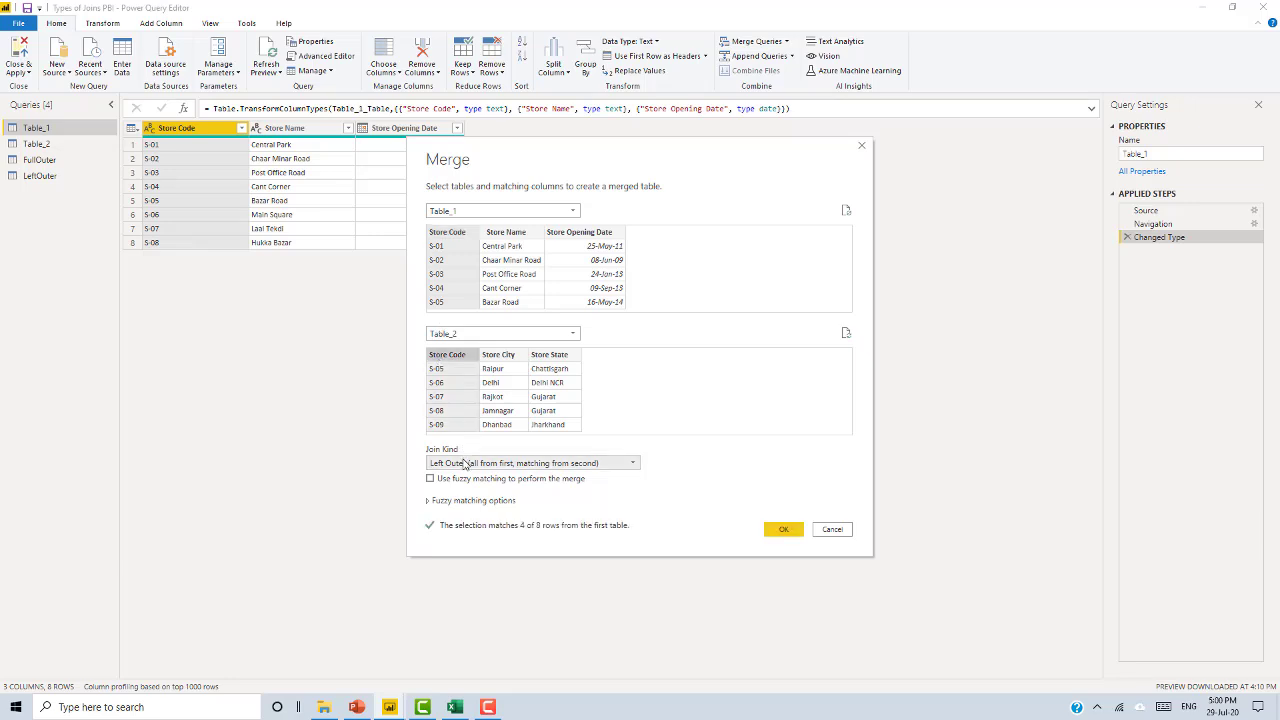
pyautogui.click(468, 463)
pyautogui.click(468, 491)
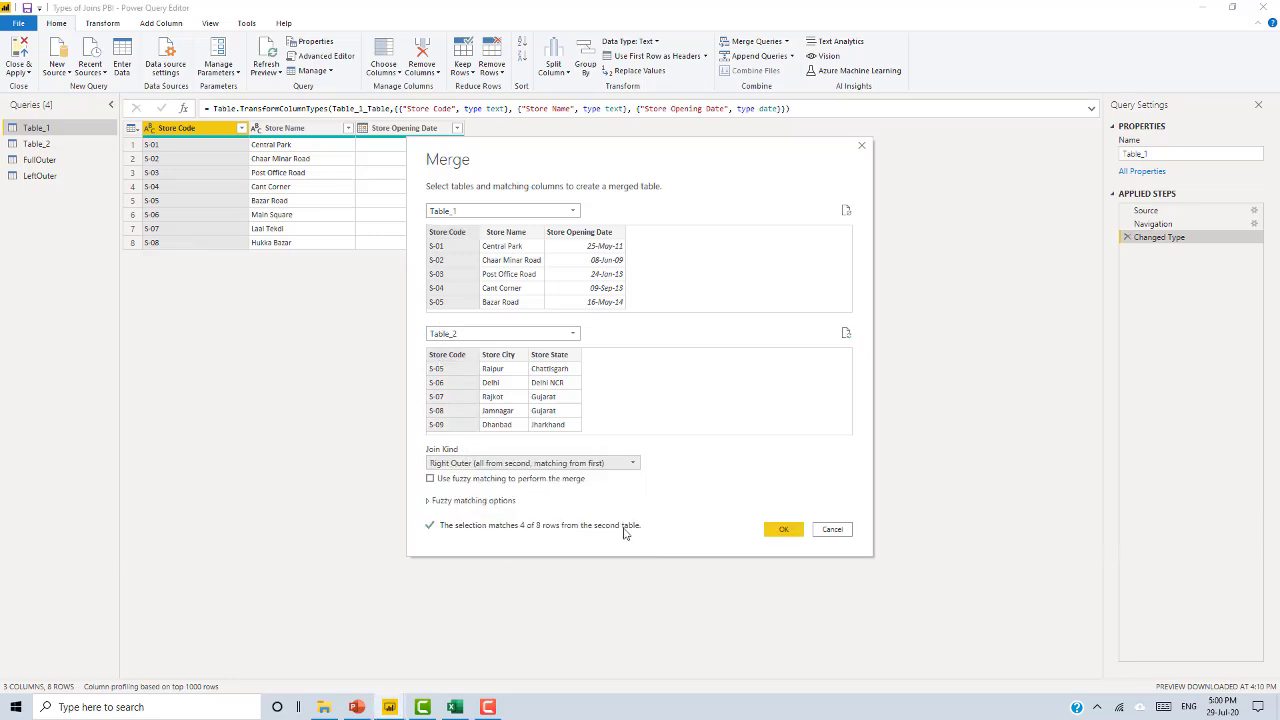
pyautogui.click(780, 529)
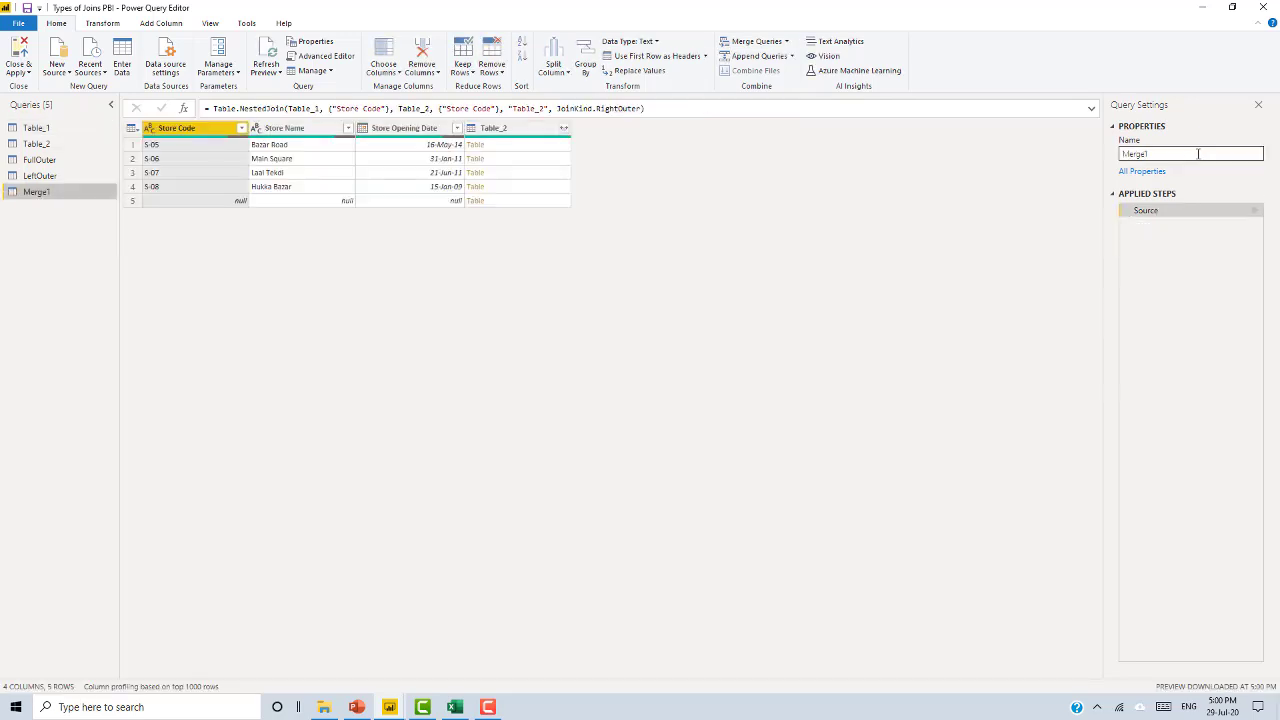
# Rename the new merged query as RightOuter.
pyautogui.moveTo(1198, 154); pyautogui.dragTo(1080, 152)
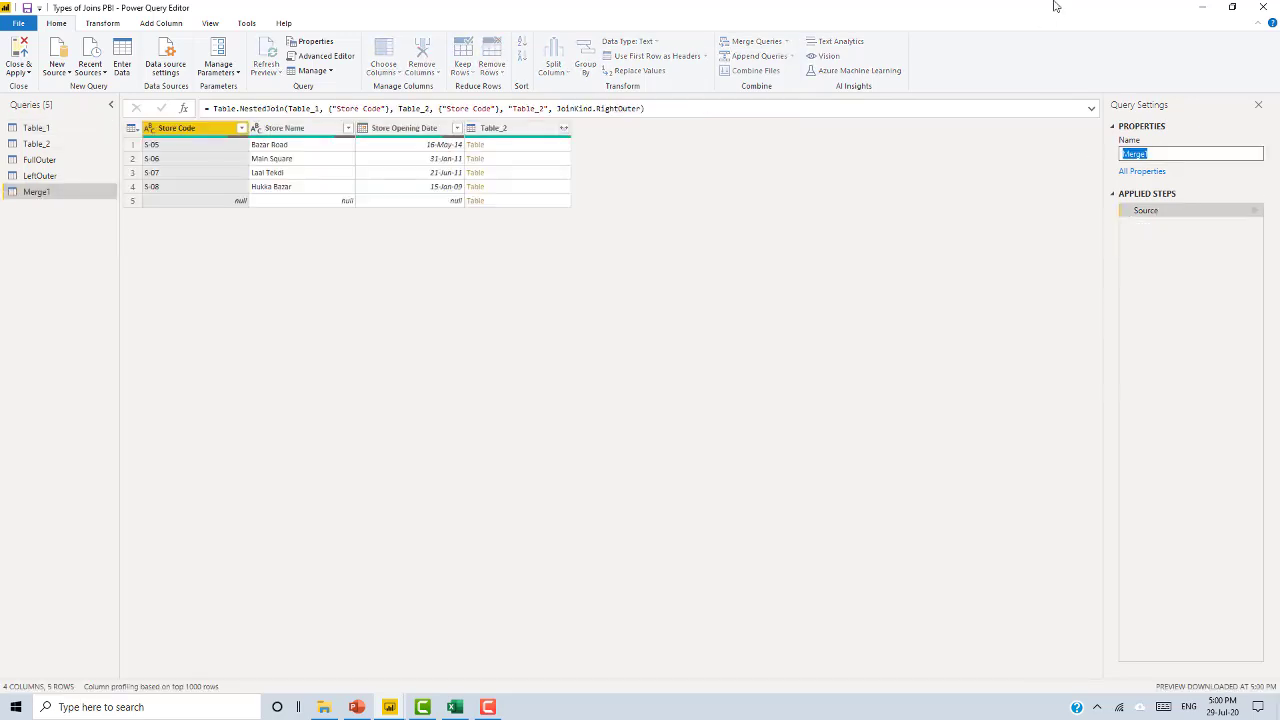
pyautogui.write('RightOuter')
pyautogui.press('Return')
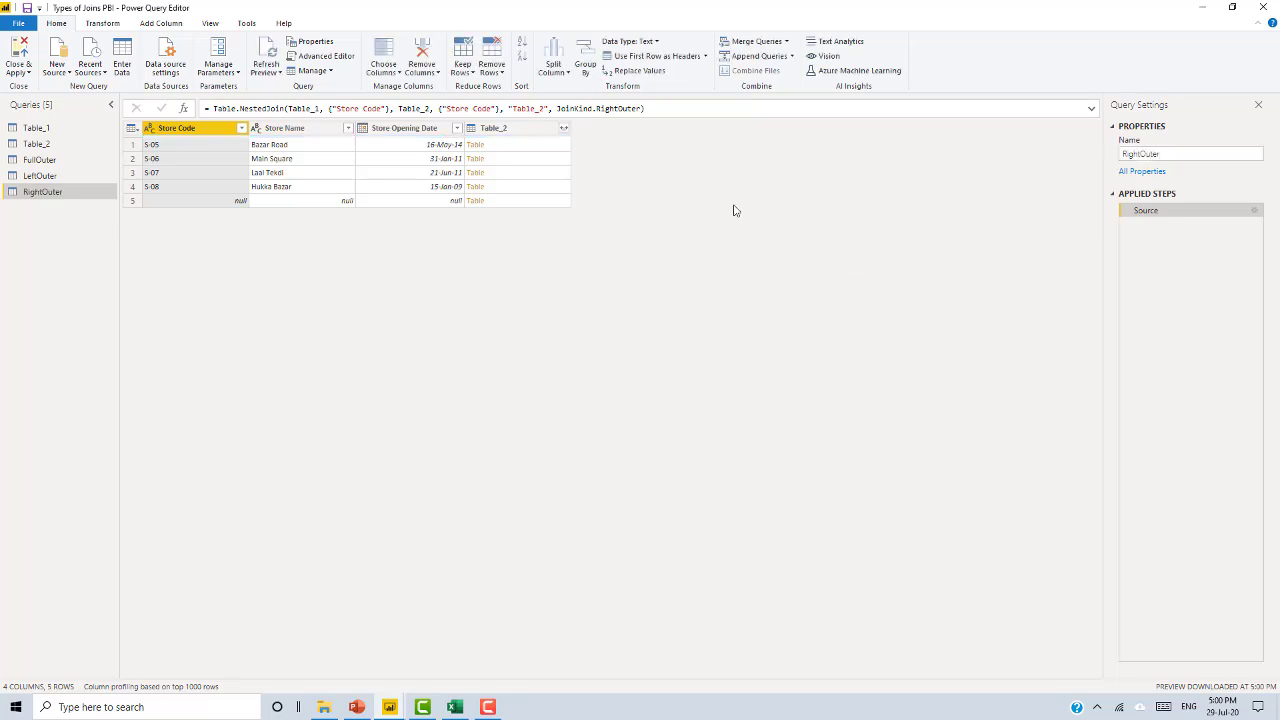
# Expand the Table_2 column into Store Code, Store City and Store State, and remove the Store Code column that comes from Table_1.
pyautogui.click(564, 128)
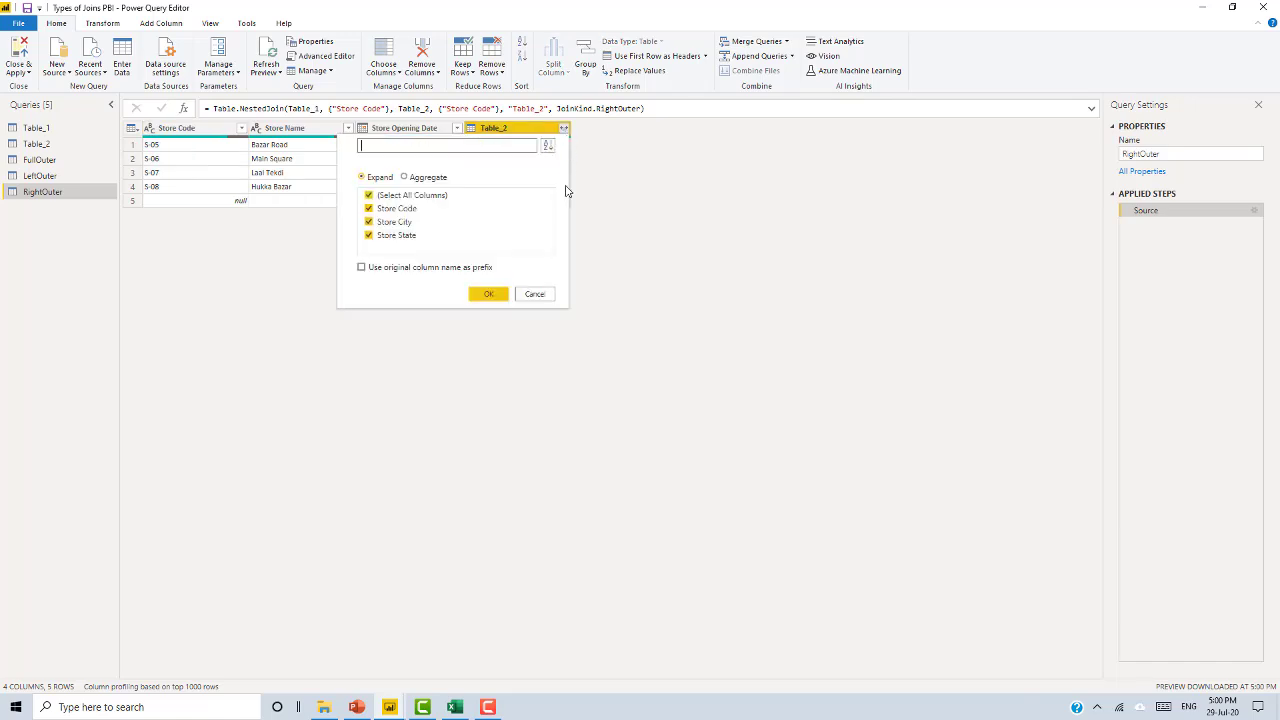
pyautogui.click(499, 300)
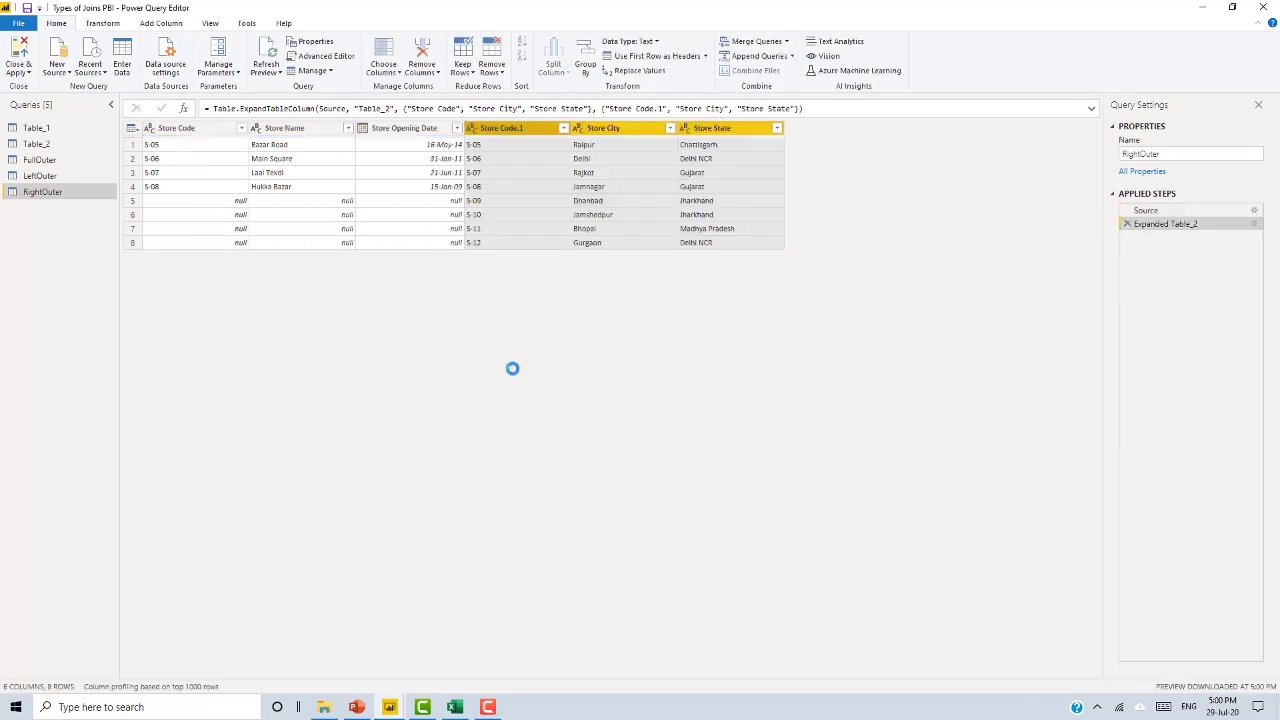
pyautogui.click(211, 143)
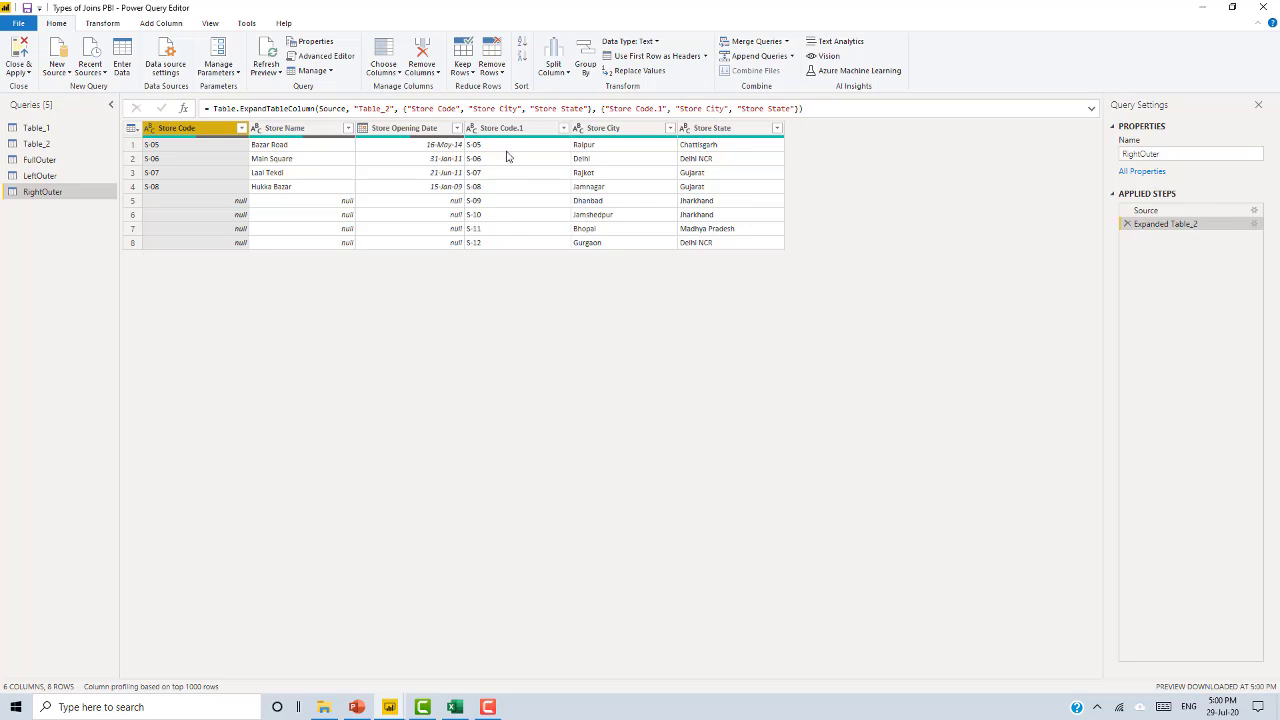
pyautogui.rightClick(188, 131)
pyautogui.click(210, 149)
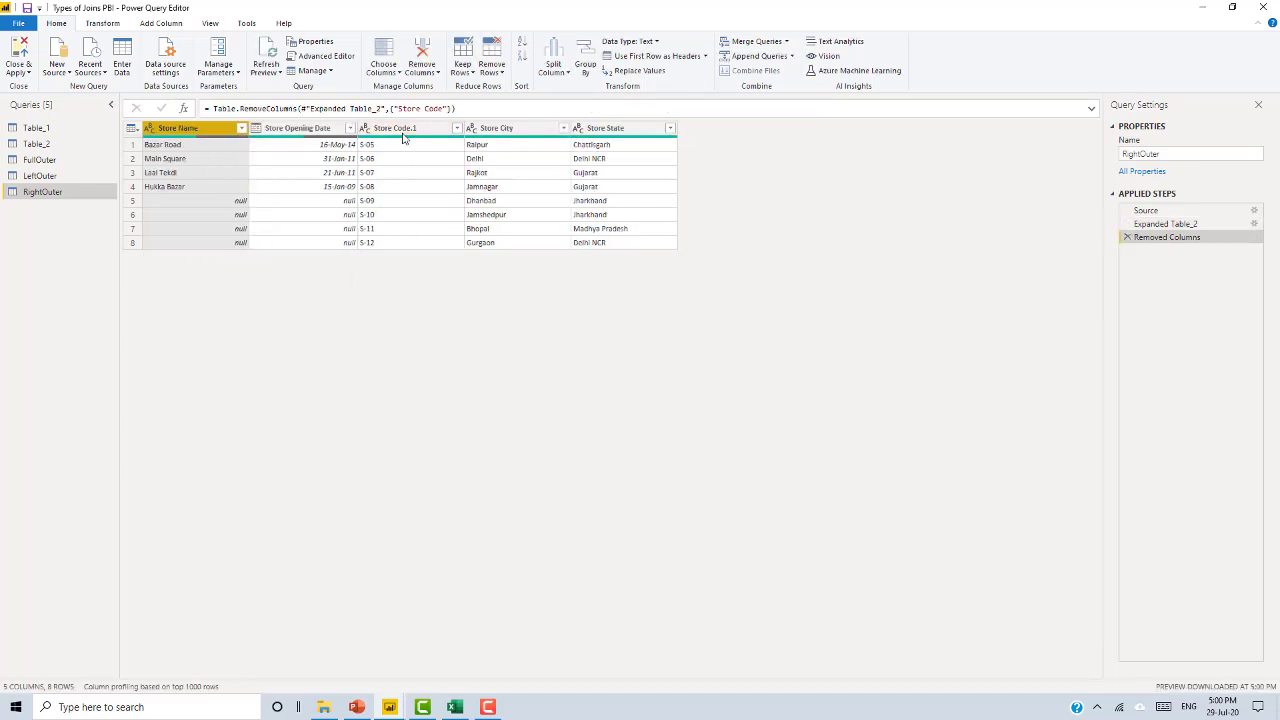
# Move the Store Code.1 column in front of Store Name and rename it as Store Code.
pyautogui.moveTo(402, 128); pyautogui.dragTo(163, 126)
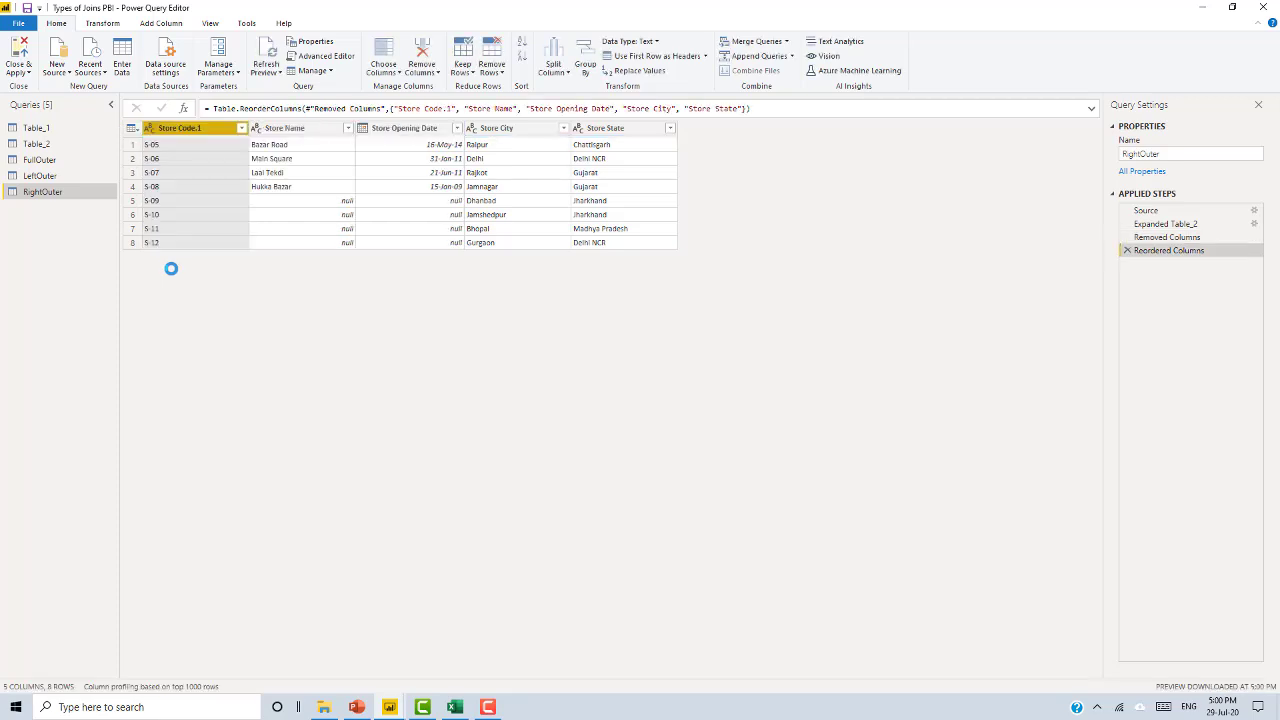
pyautogui.doubleClick(187, 133)
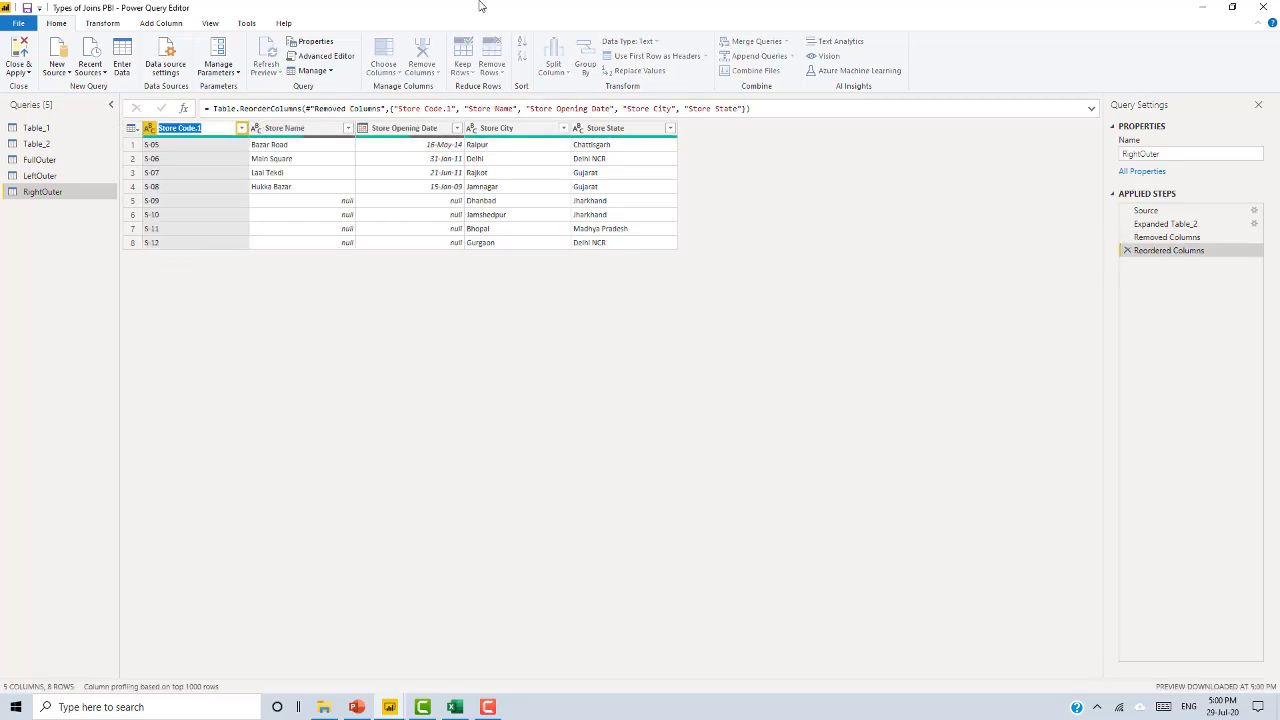
pyautogui.press('End')
pyautogui.press('Return')
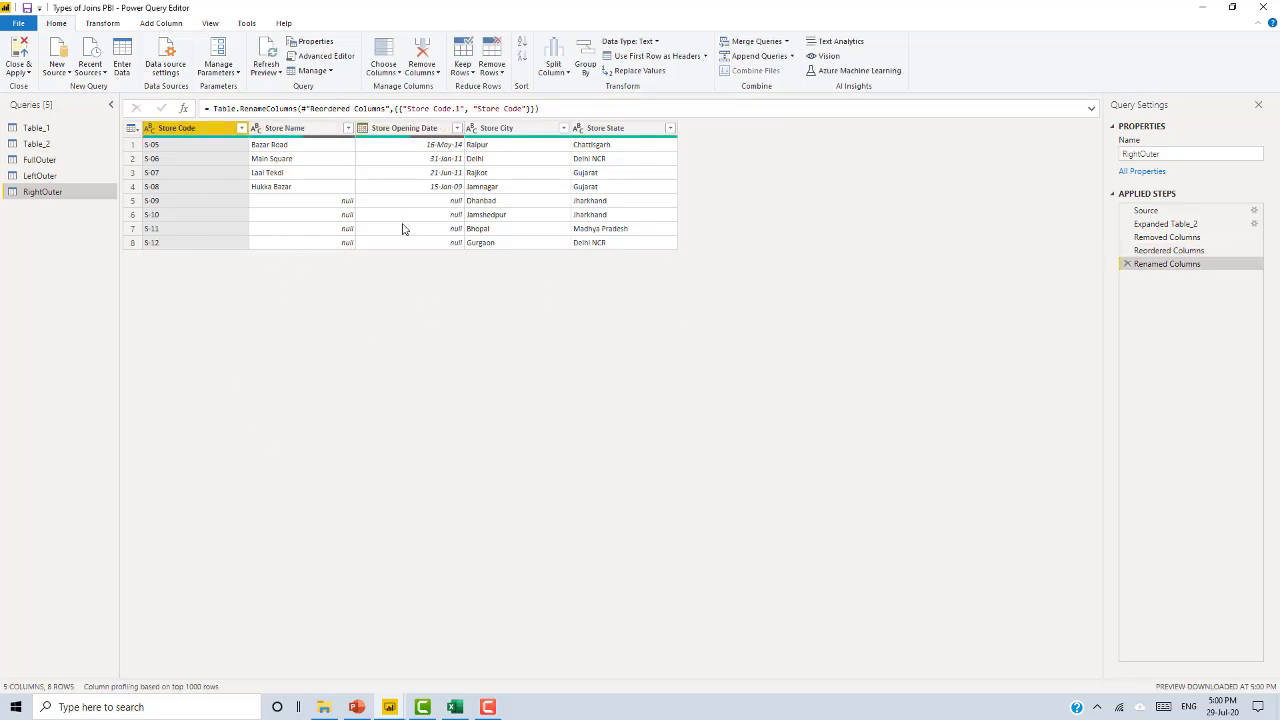
# Examine the Merged Table's null cells on the Right Outer sheet of Joins.xlsx in Excel and compare them with the RightOuter query.
pyautogui.hotkey('alt', 'Tab')
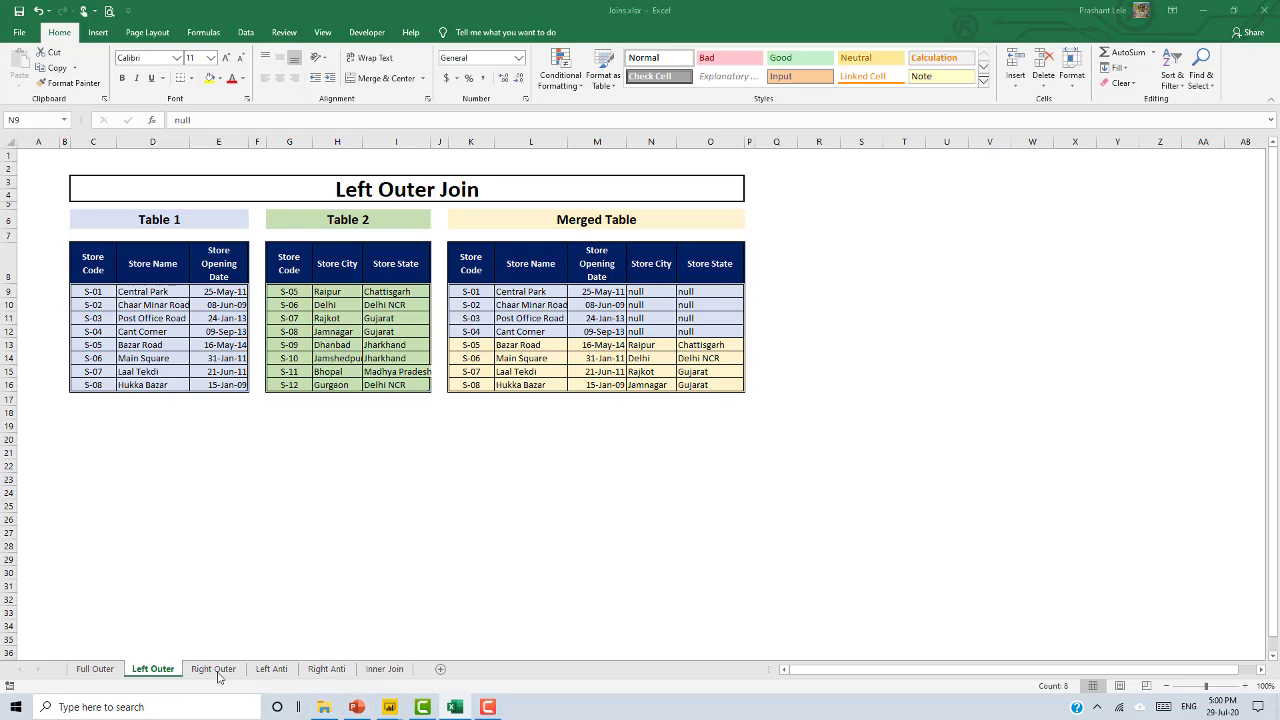
pyautogui.click(214, 669)
pyautogui.click(662, 451)
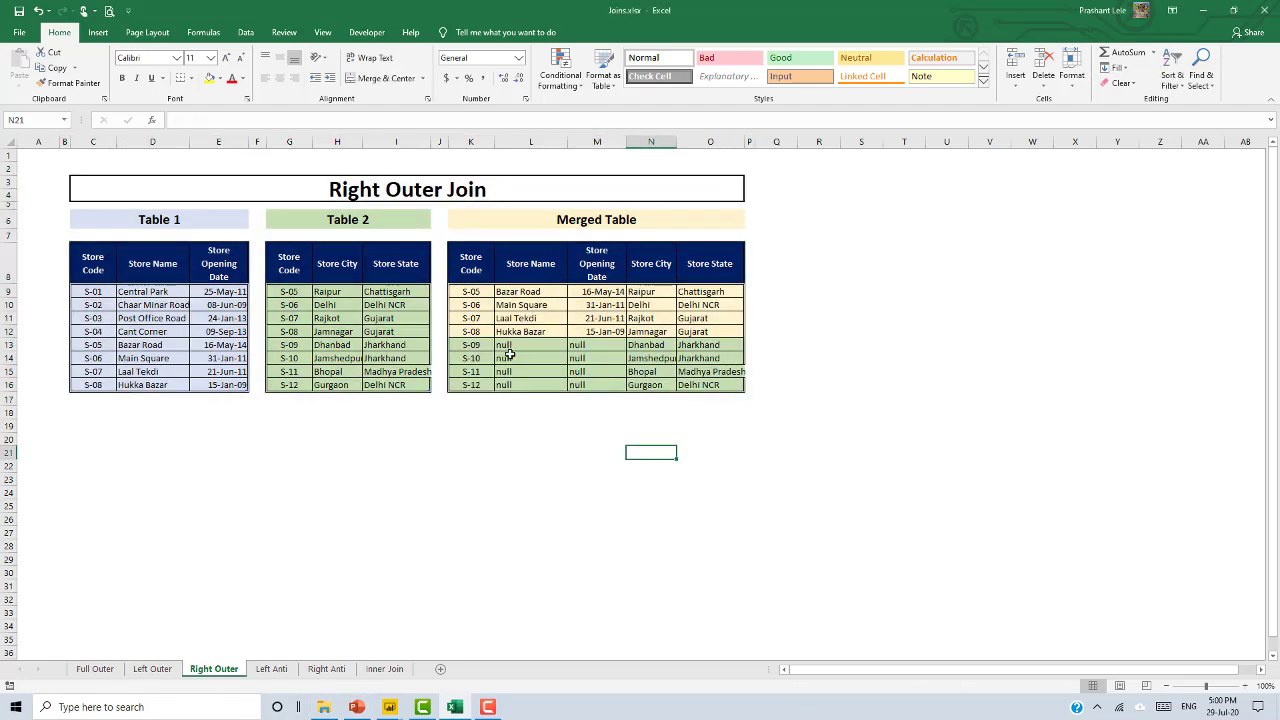
pyautogui.moveTo(510, 355); pyautogui.dragTo(598, 388)
pyautogui.hotkey('alt', 'Tab')
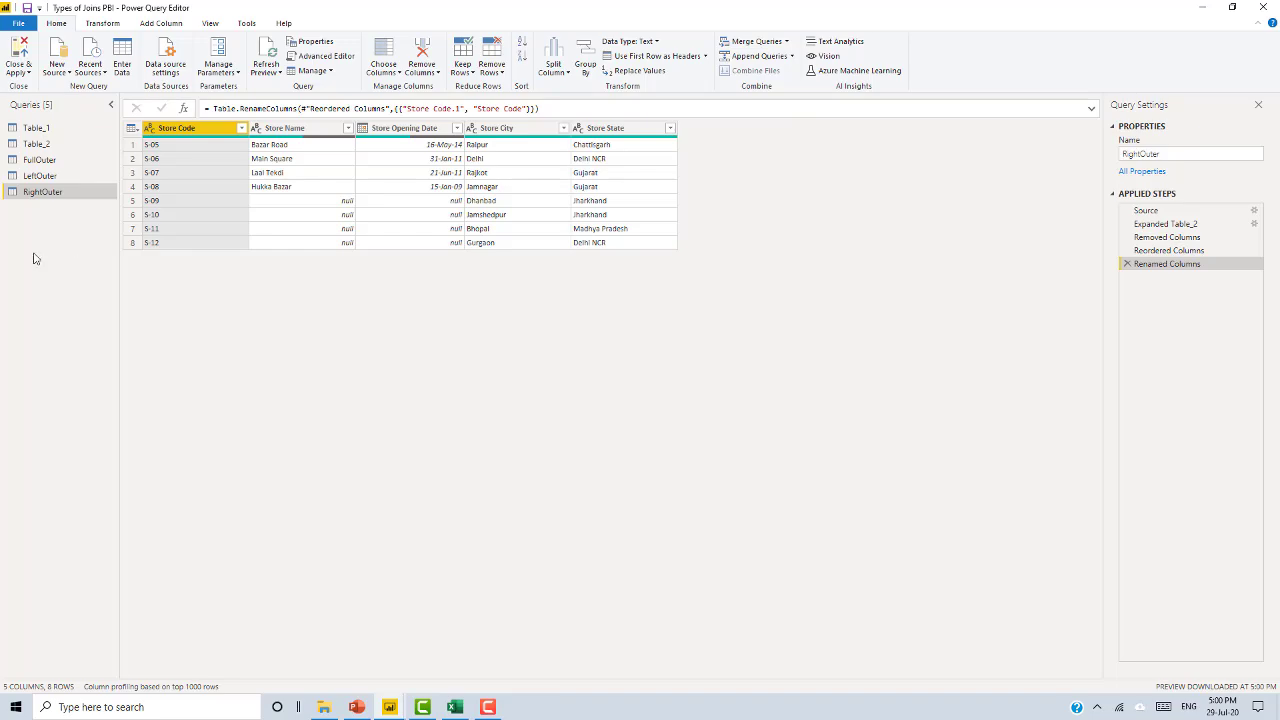
# Look through the Left Anti, Right Anti and Inner Join sheets of Joins.xlsx in Excel, then return to the Left Anti sheet.
pyautogui.hotkey('alt', 'Tab')
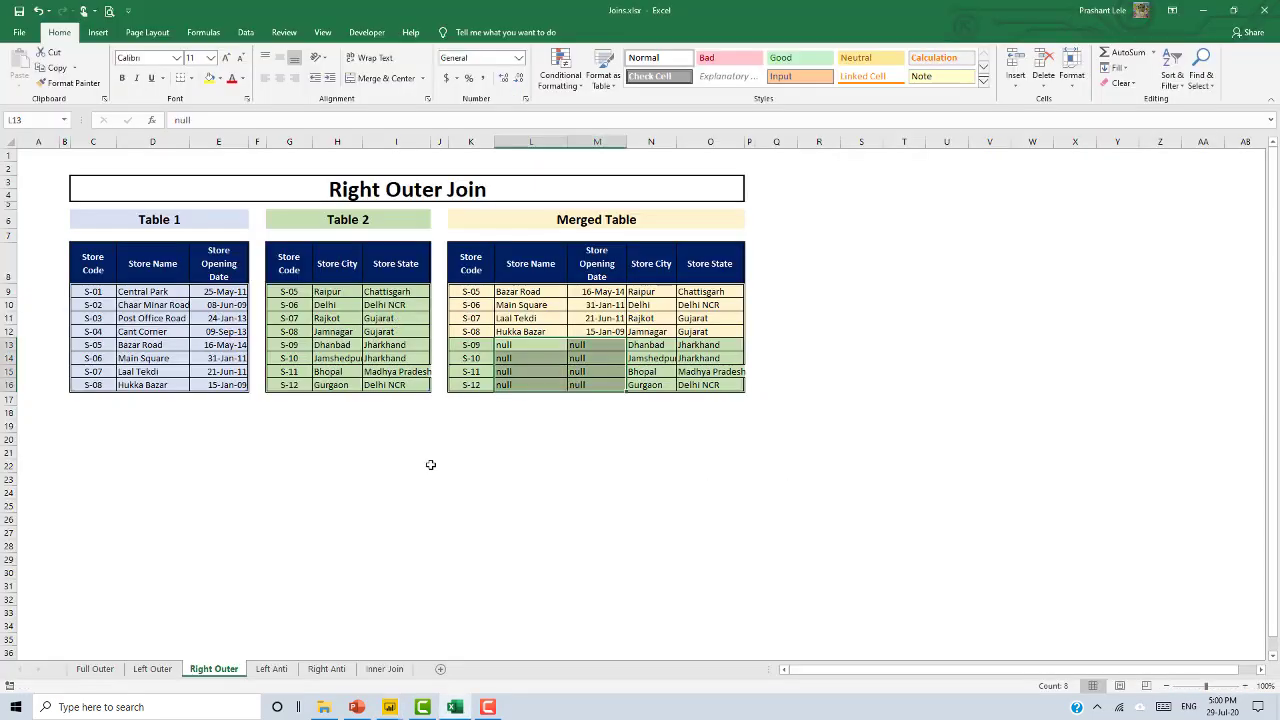
pyautogui.click(271, 669)
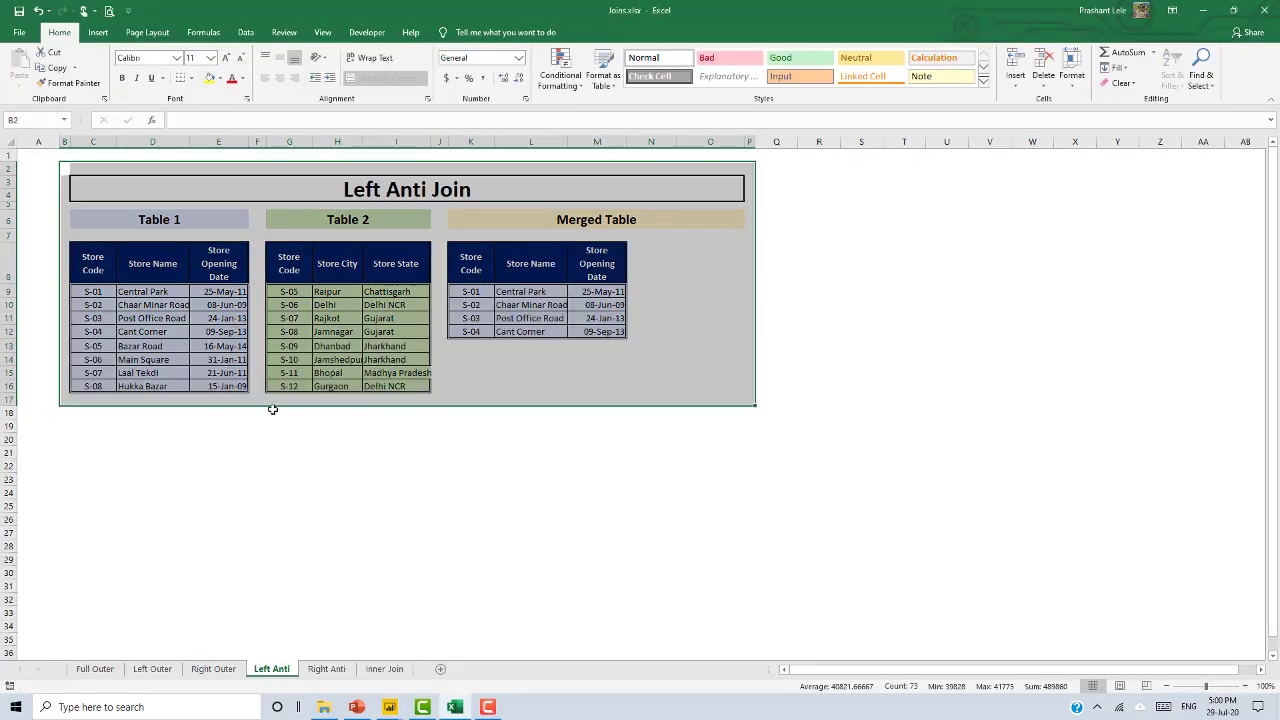
pyautogui.click(327, 670)
pyautogui.click(385, 669)
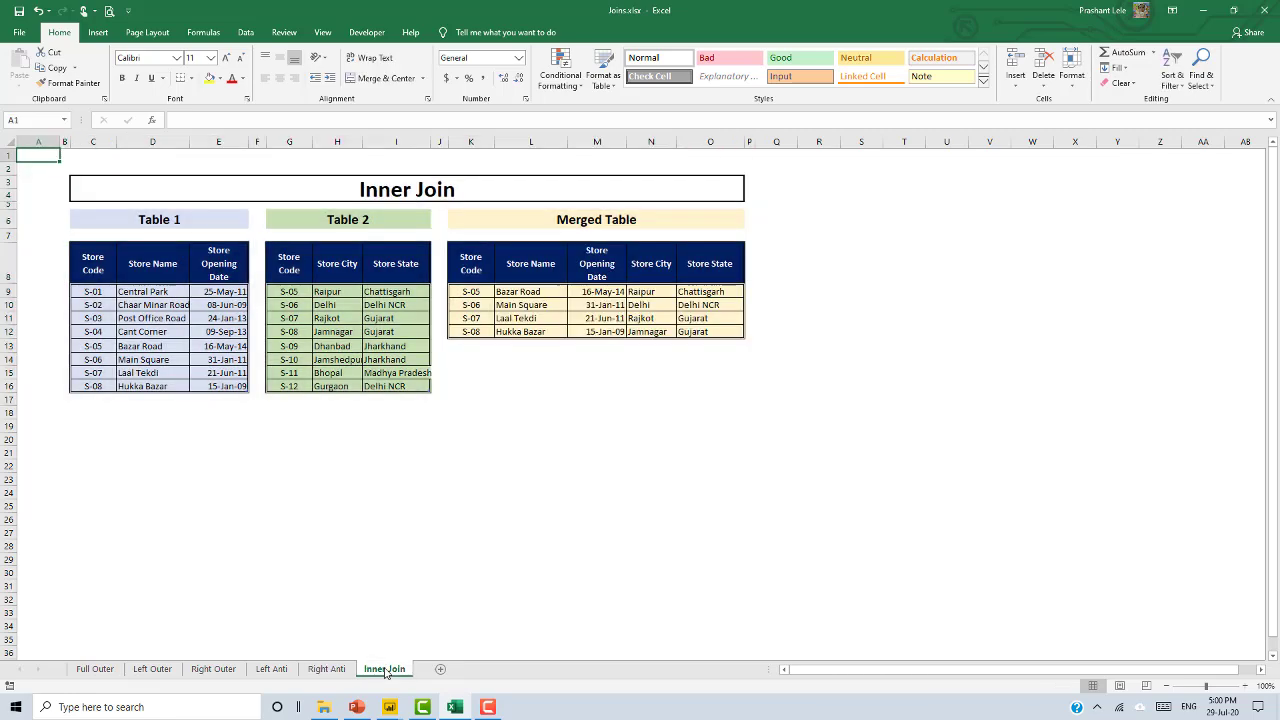
pyautogui.click(271, 669)
pyautogui.click(634, 358)
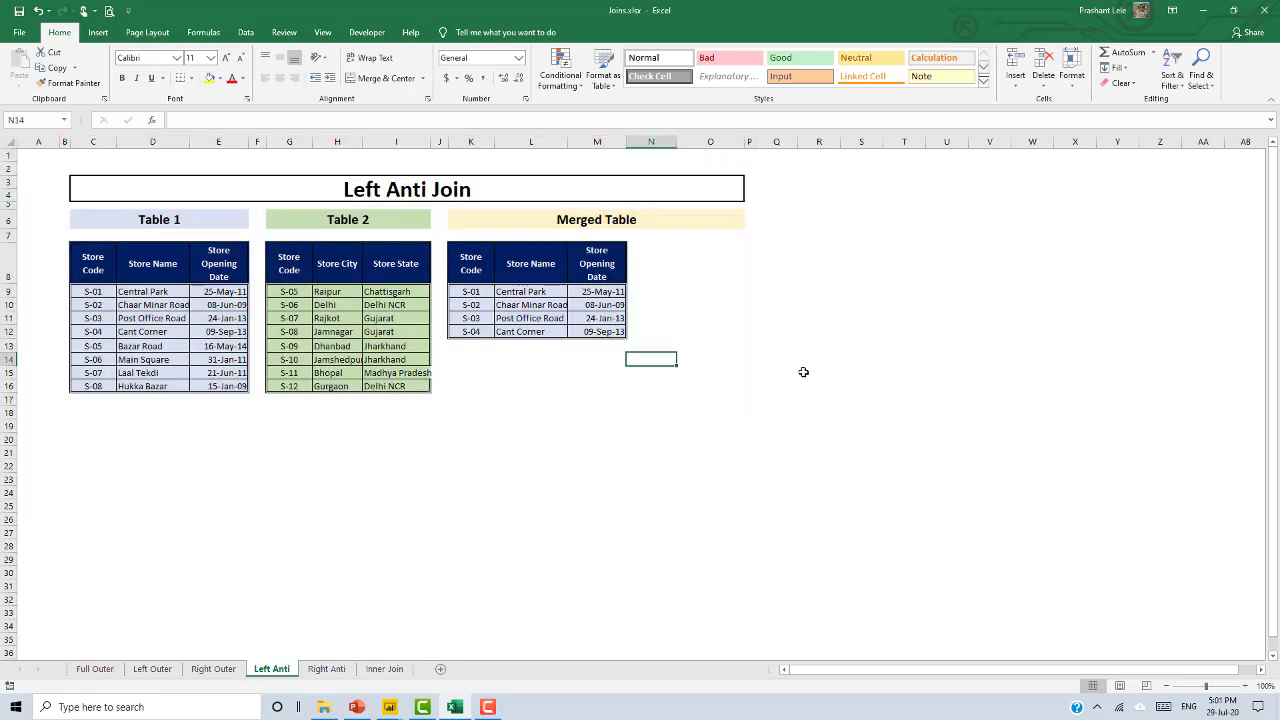
# Switch to Power Query Editor and set up a merge as a new query from Table_1 to Table_2, matched on Store Code.
pyautogui.hotkey('alt', 'Tab')
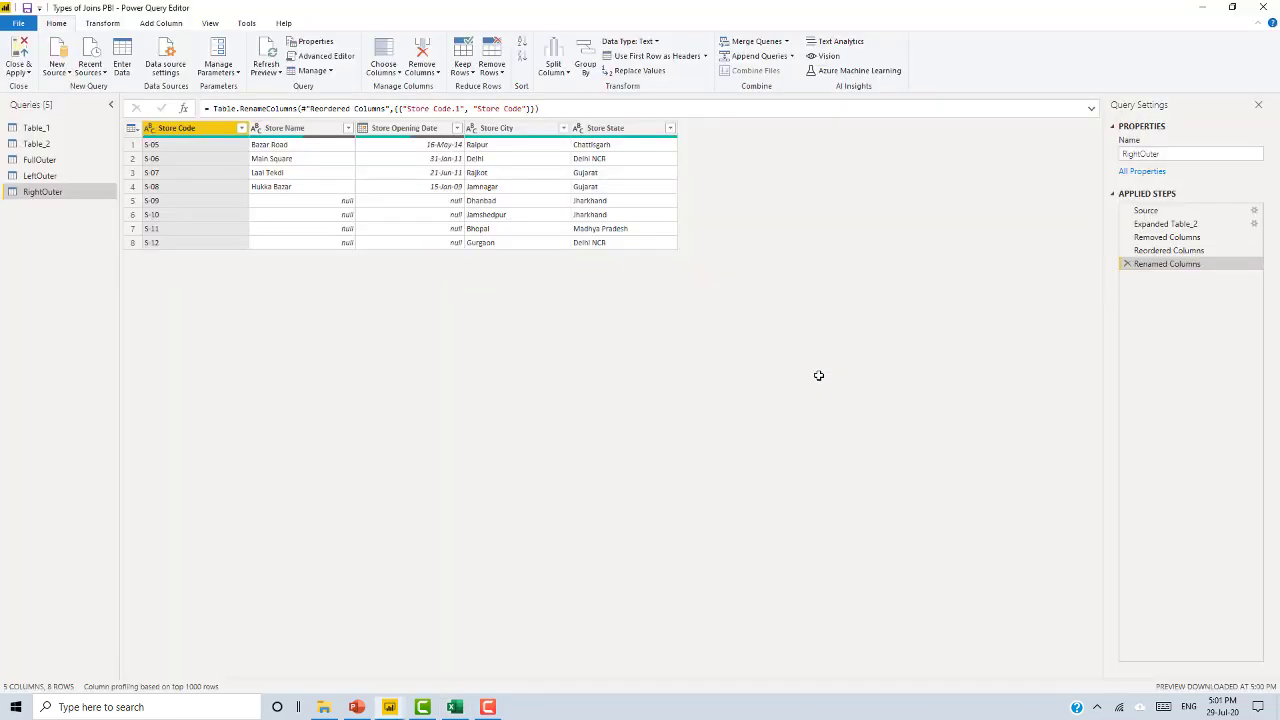
pyautogui.click(40, 129)
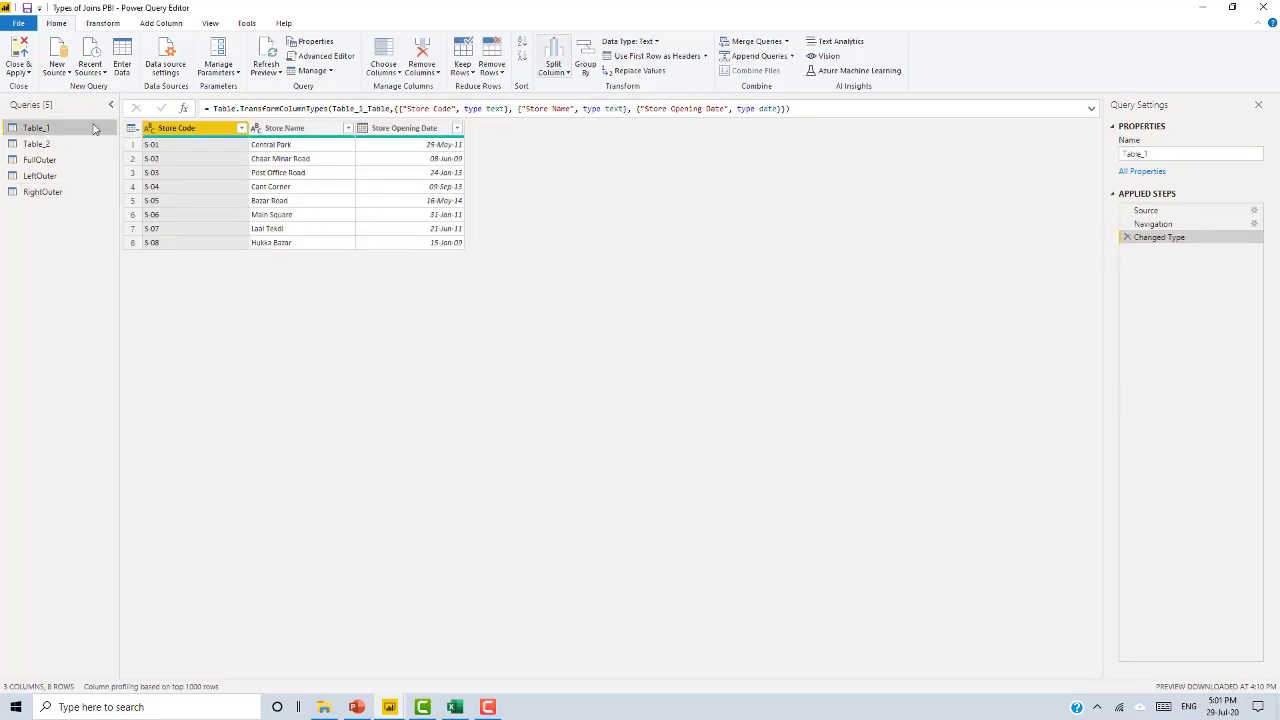
pyautogui.click(786, 42)
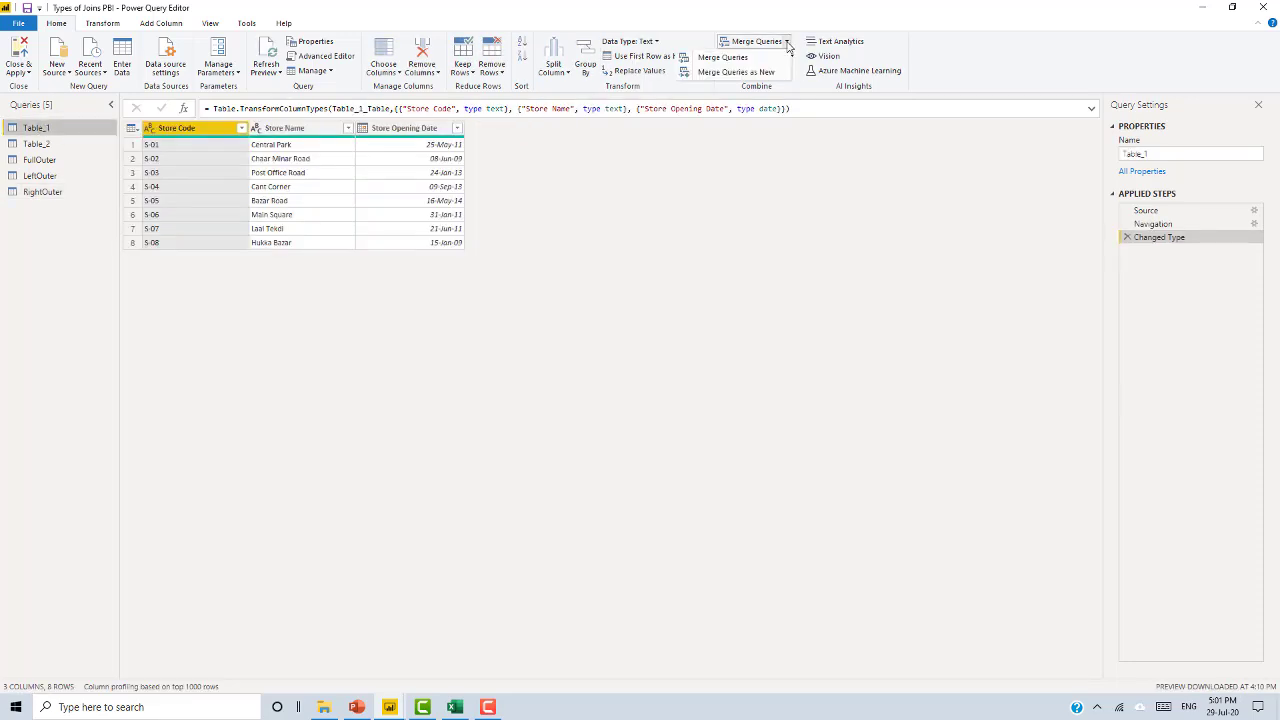
pyautogui.click(740, 72)
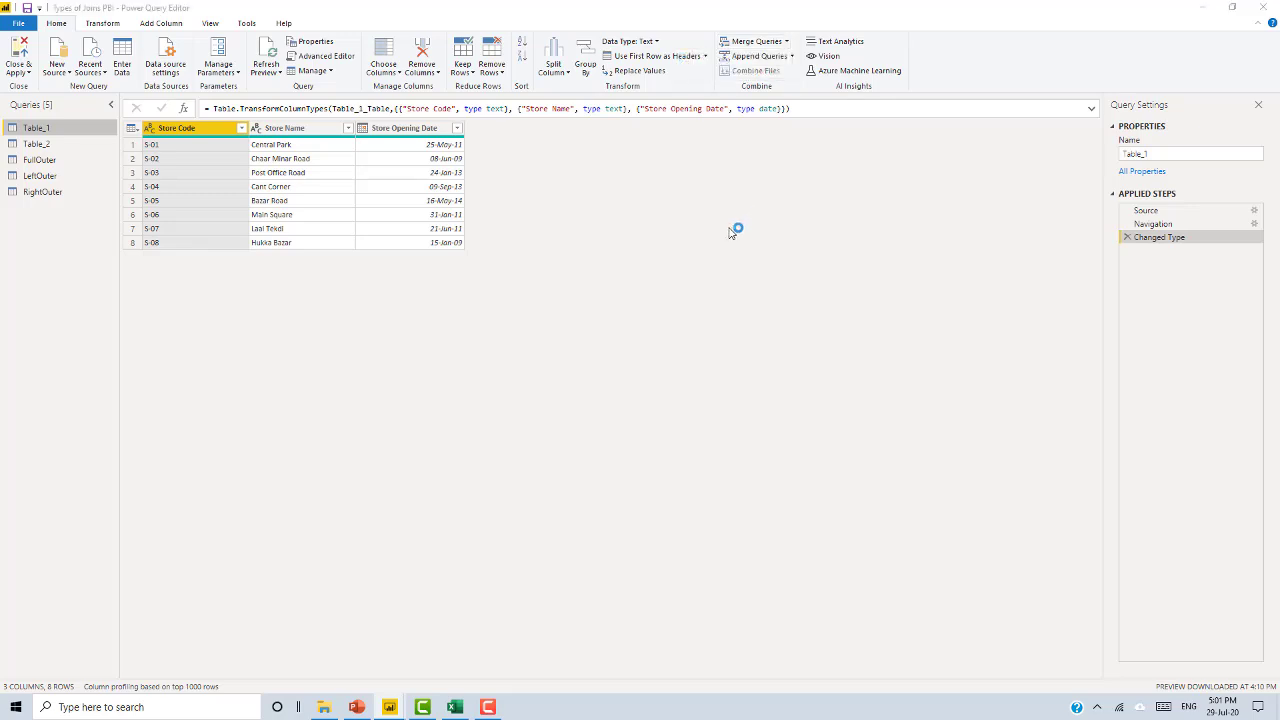
pyautogui.click(528, 334)
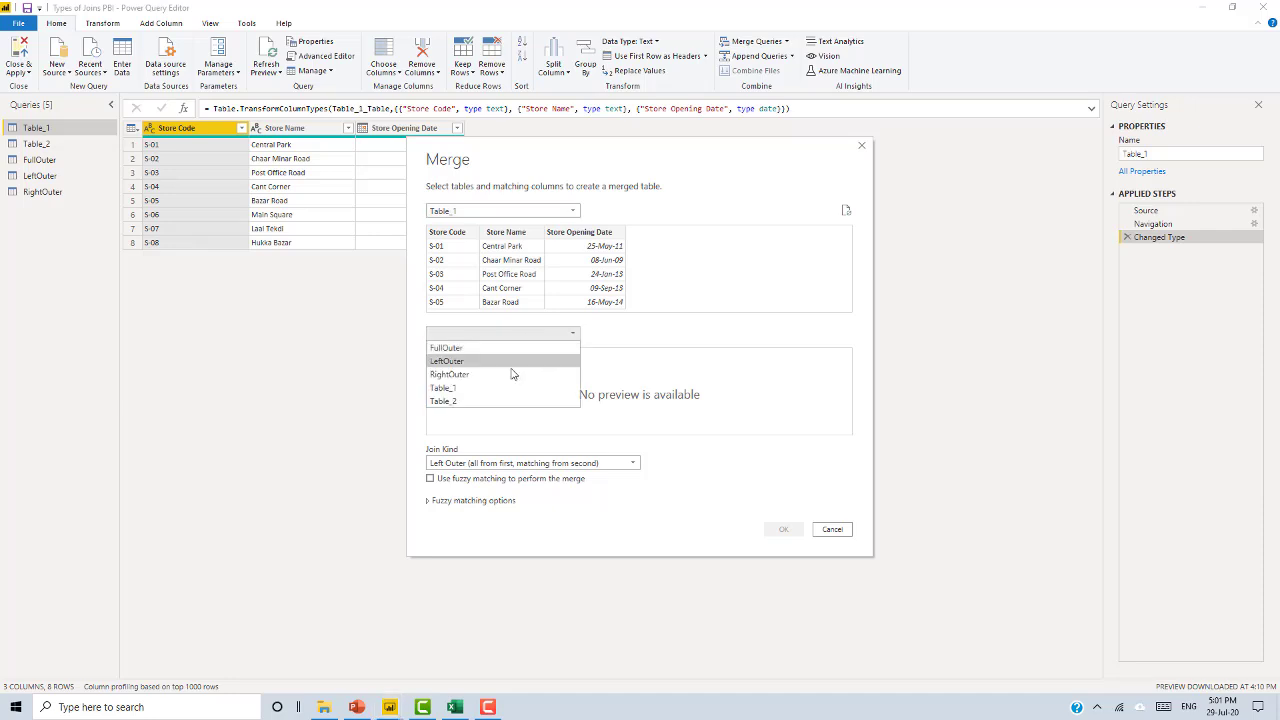
pyautogui.click(458, 402)
pyautogui.click(452, 234)
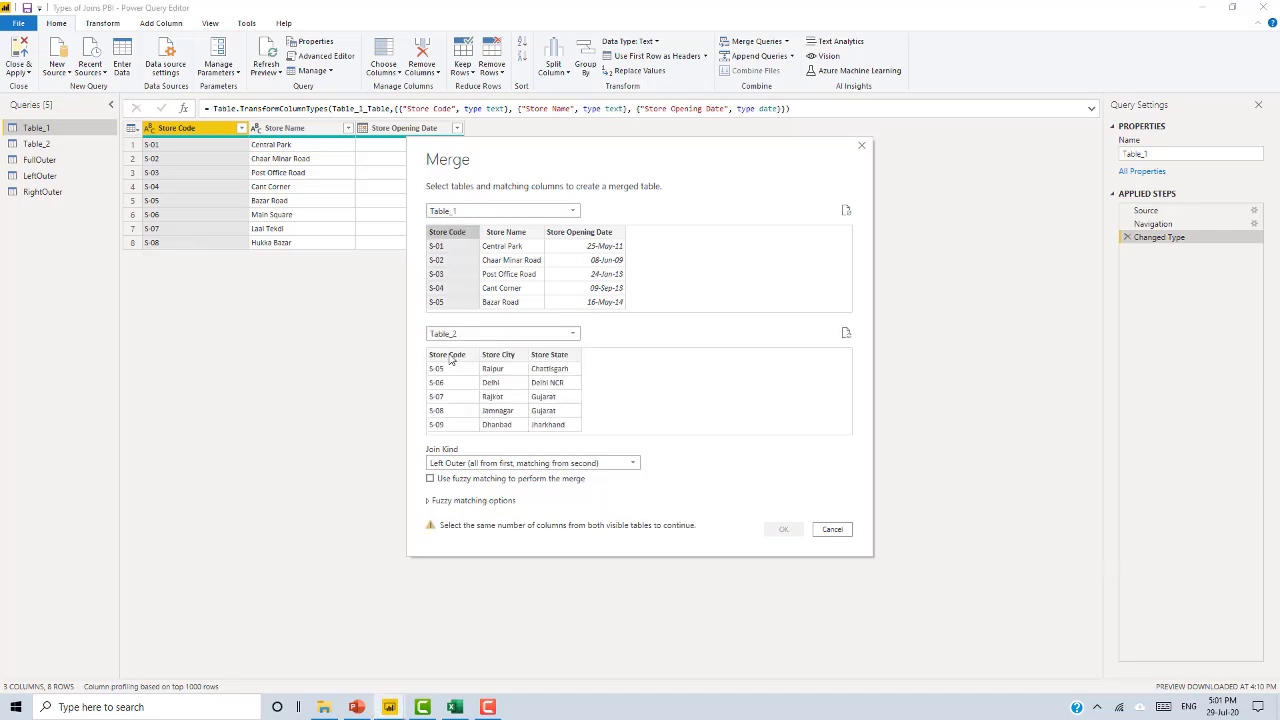
pyautogui.click(451, 357)
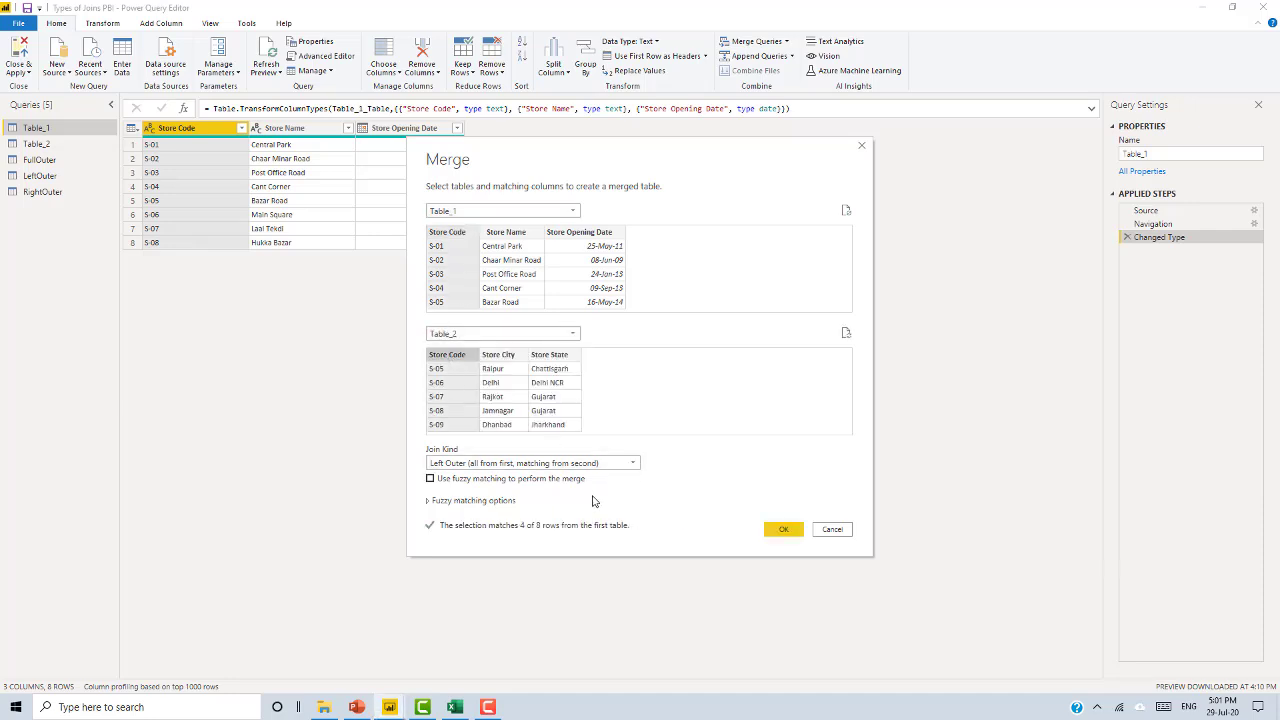
# Check the Left Anti sheet in Excel, set the merge's join kind to Left Anti (rows only in first) and create the query.
pyautogui.click(456, 710)
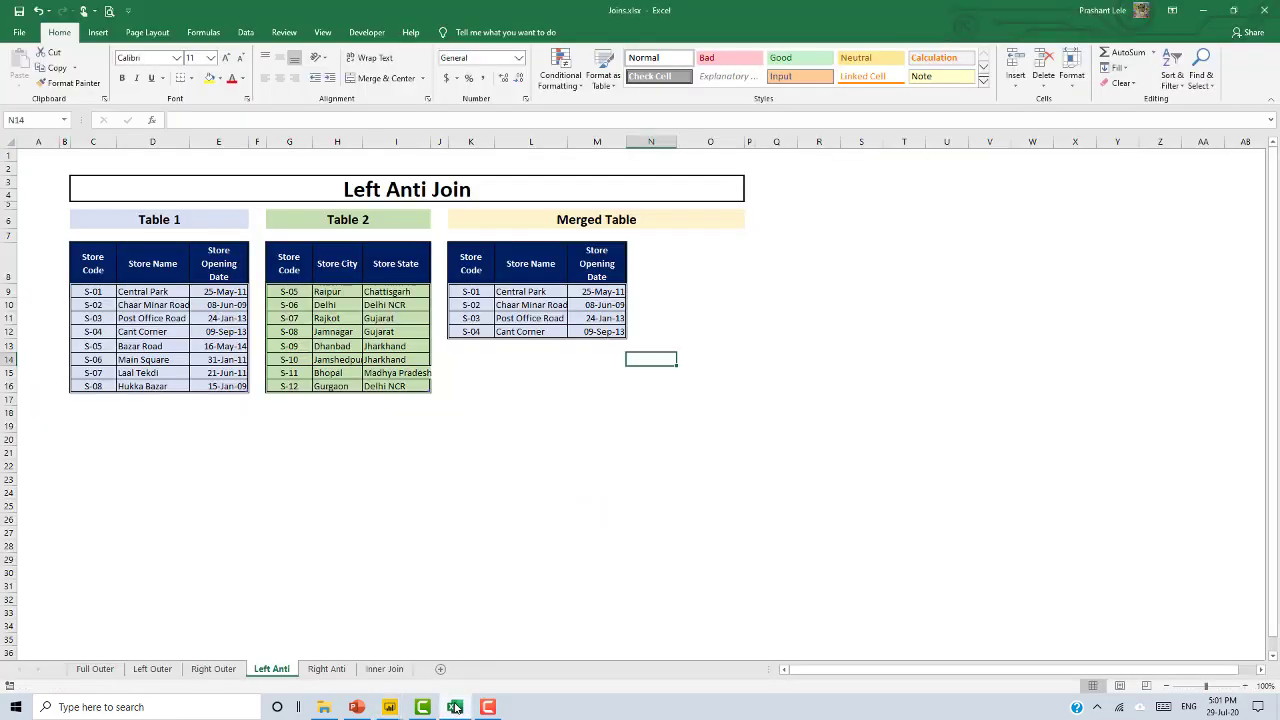
pyautogui.hotkey('alt', 'Tab')
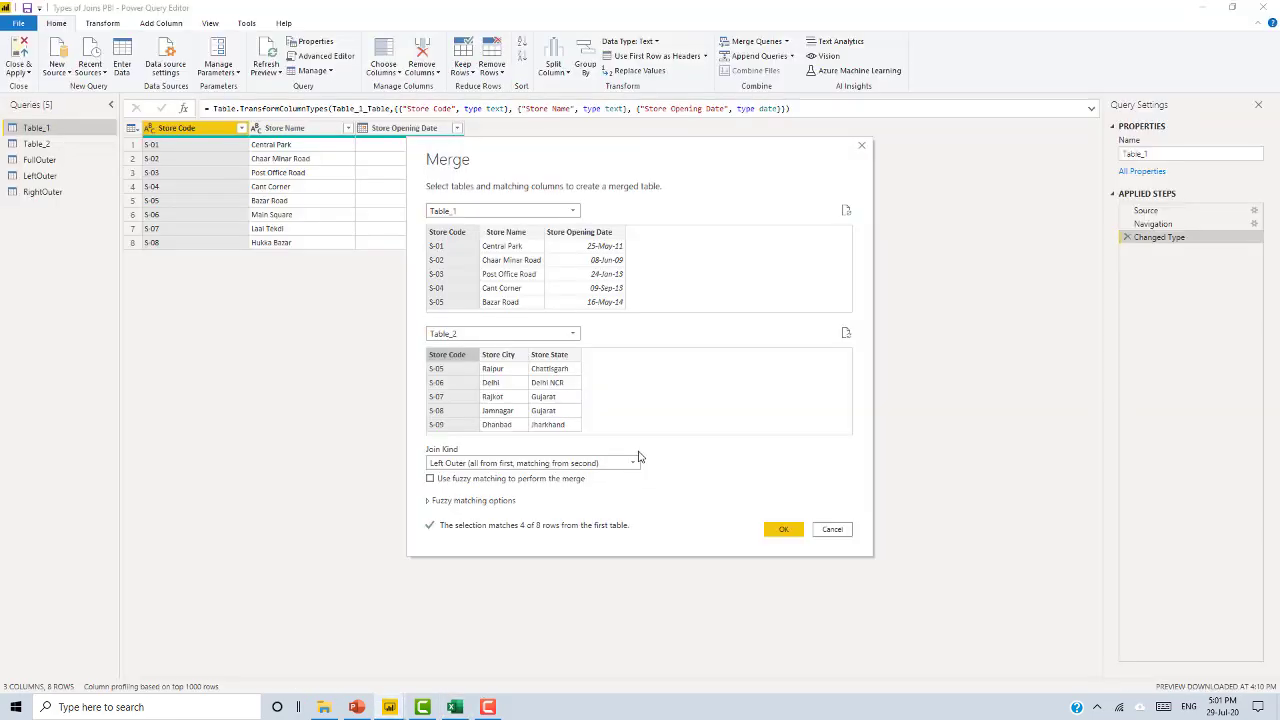
pyautogui.click(608, 465)
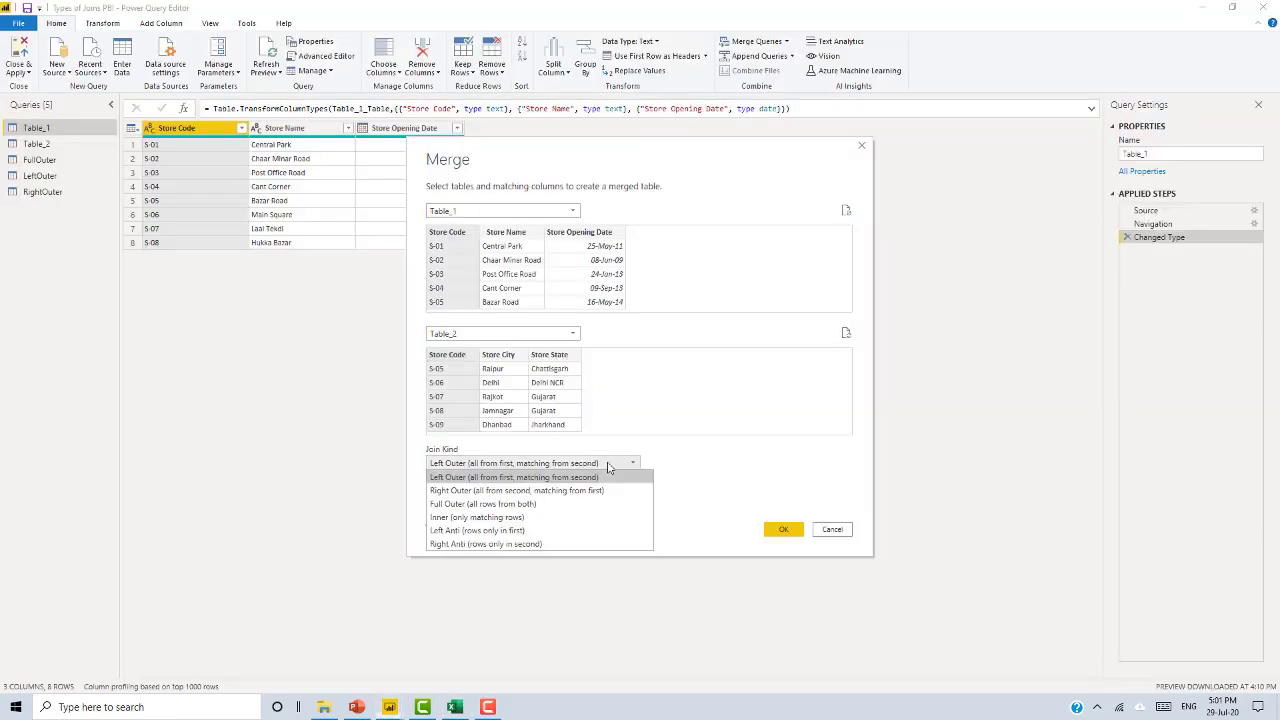
pyautogui.click(512, 531)
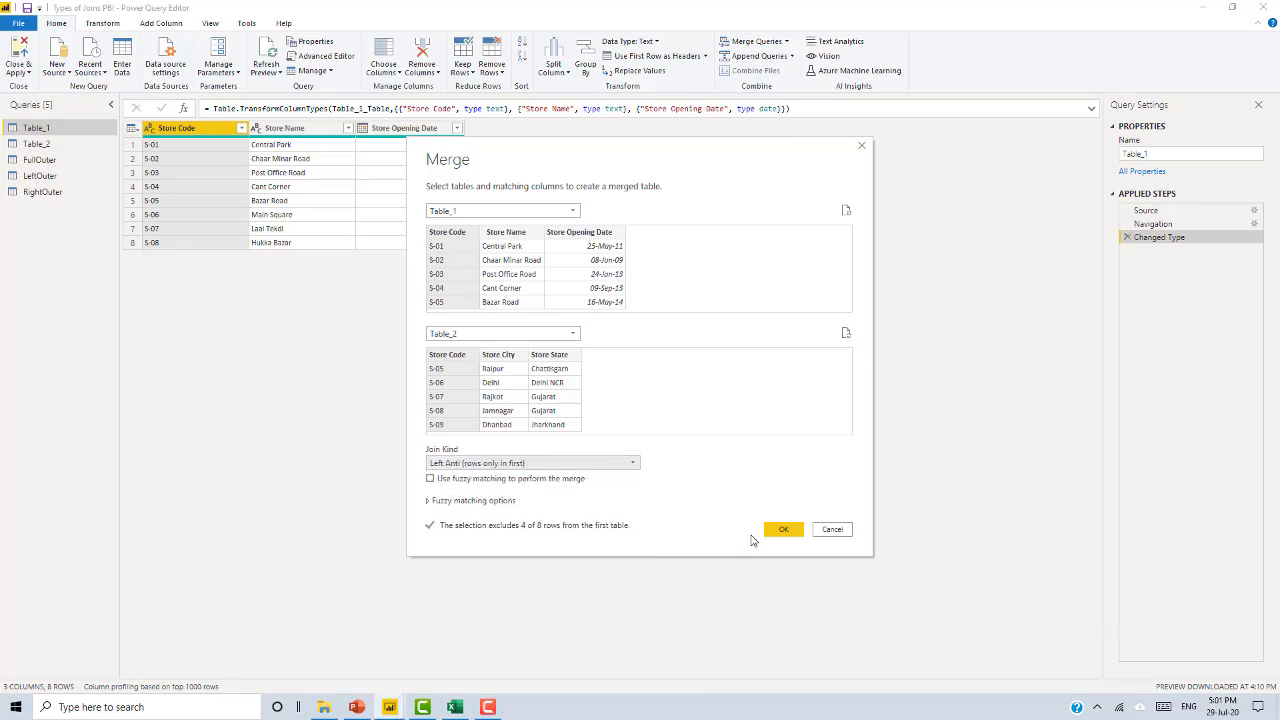
pyautogui.click(782, 529)
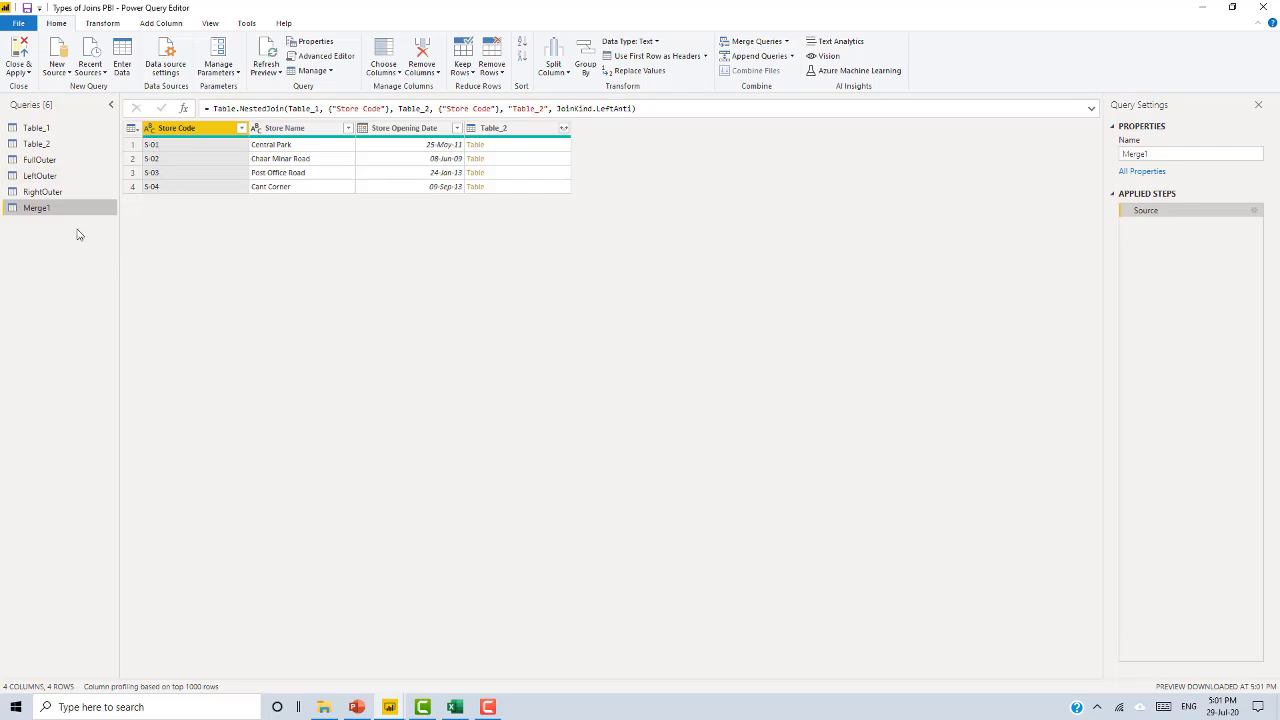
# Compare the merged rows with Table_1 and rename the merged query as LeftAnti.
pyautogui.click(44, 133)
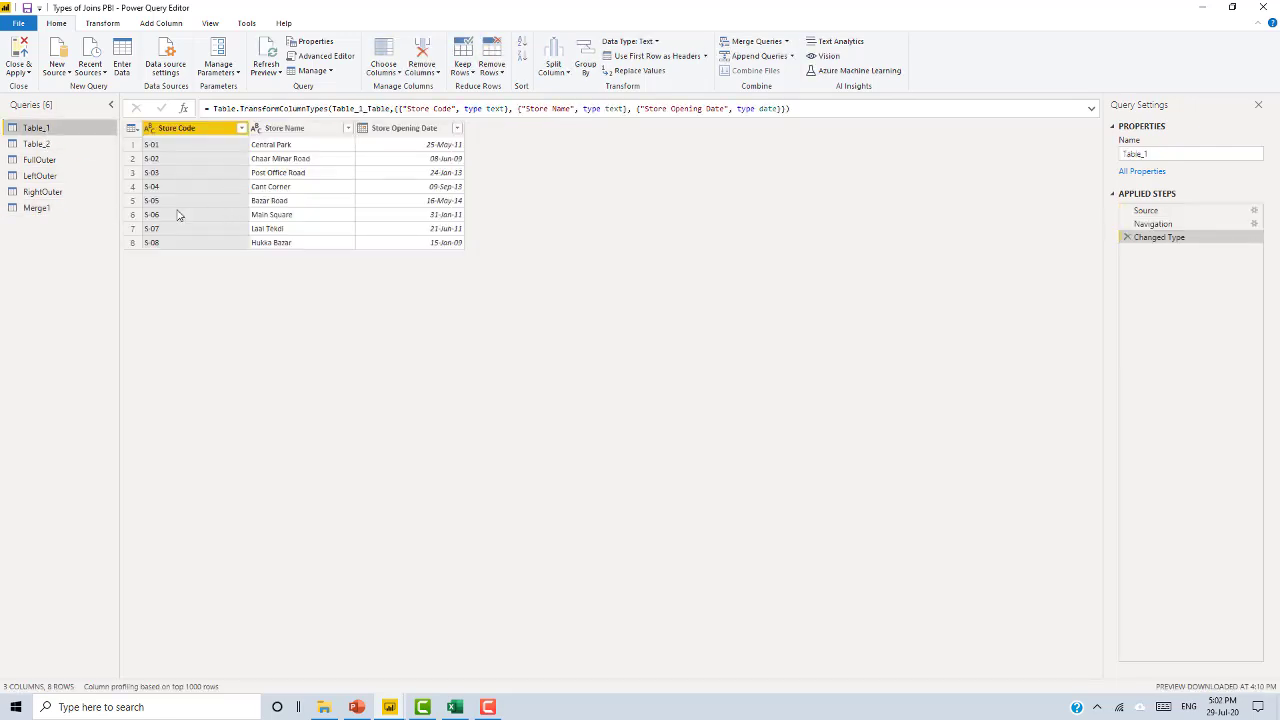
pyautogui.click(45, 209)
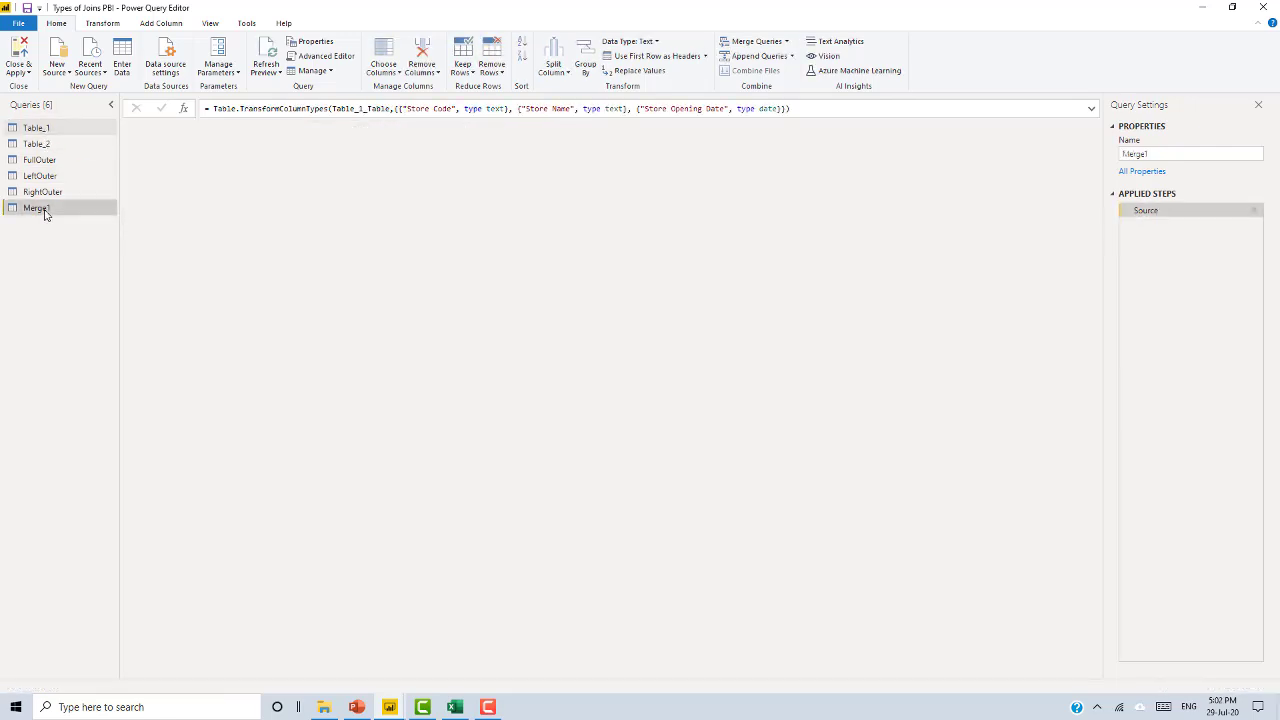
pyautogui.click(1161, 154)
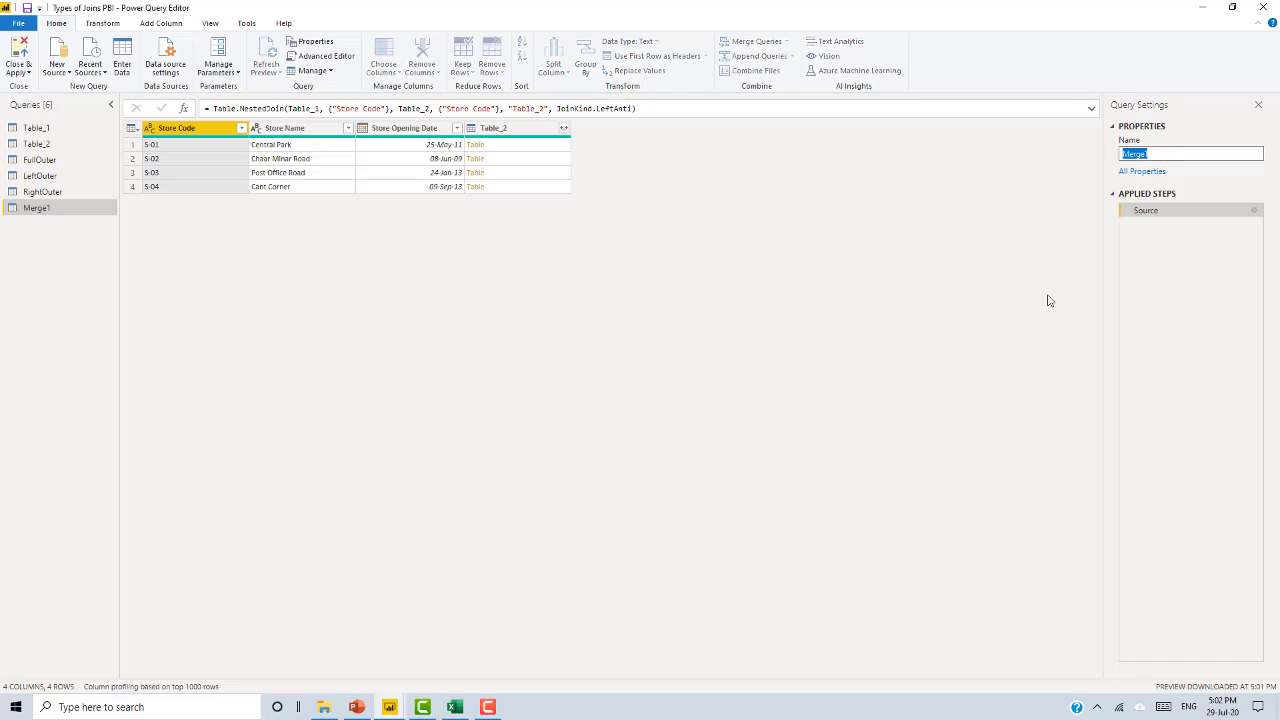
pyautogui.write('LeftAnti')
pyautogui.press('Return')
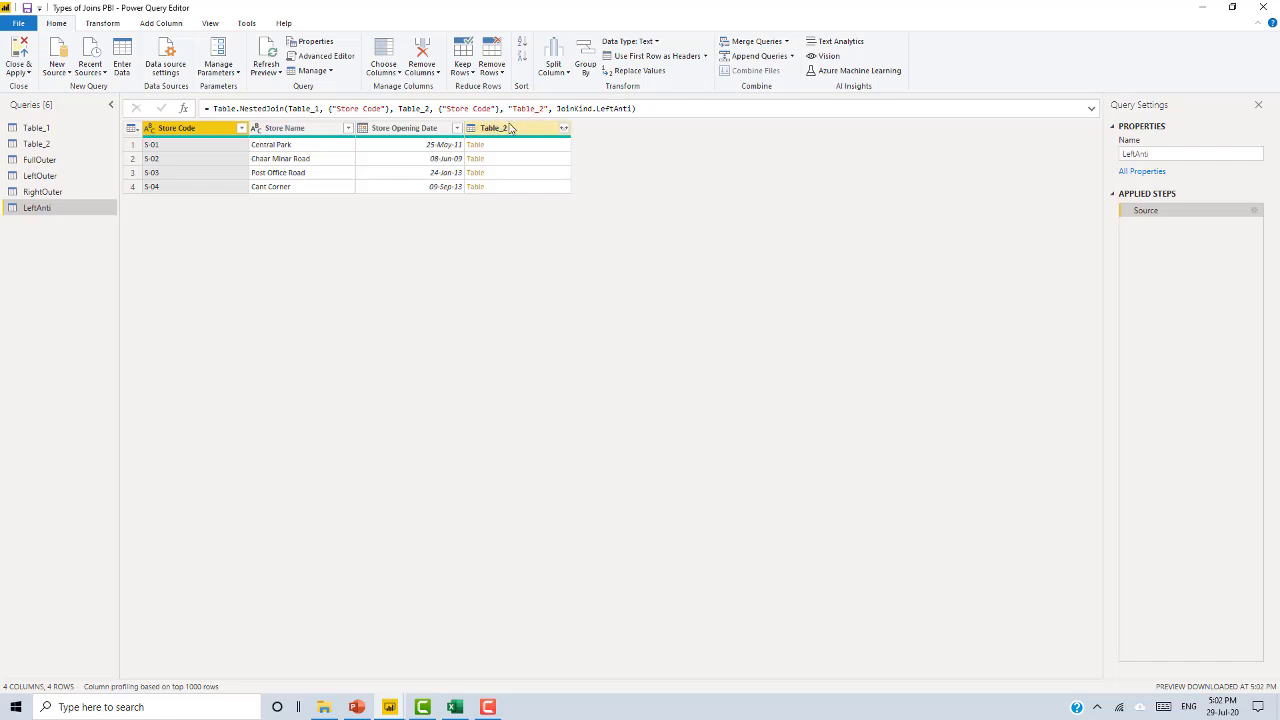
# Try expanding the Table_2 column into Store Code, Store City and Store State, and delete that applied step.
pyautogui.click(564, 128)
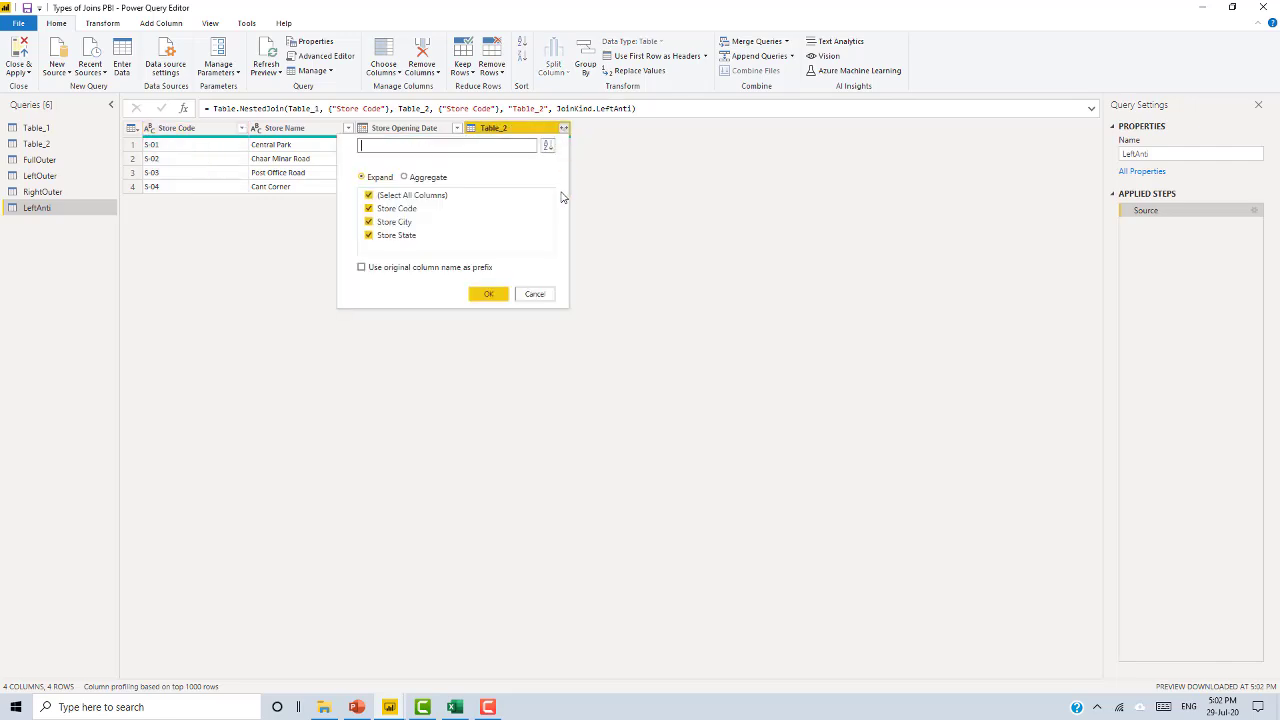
pyautogui.click(489, 294)
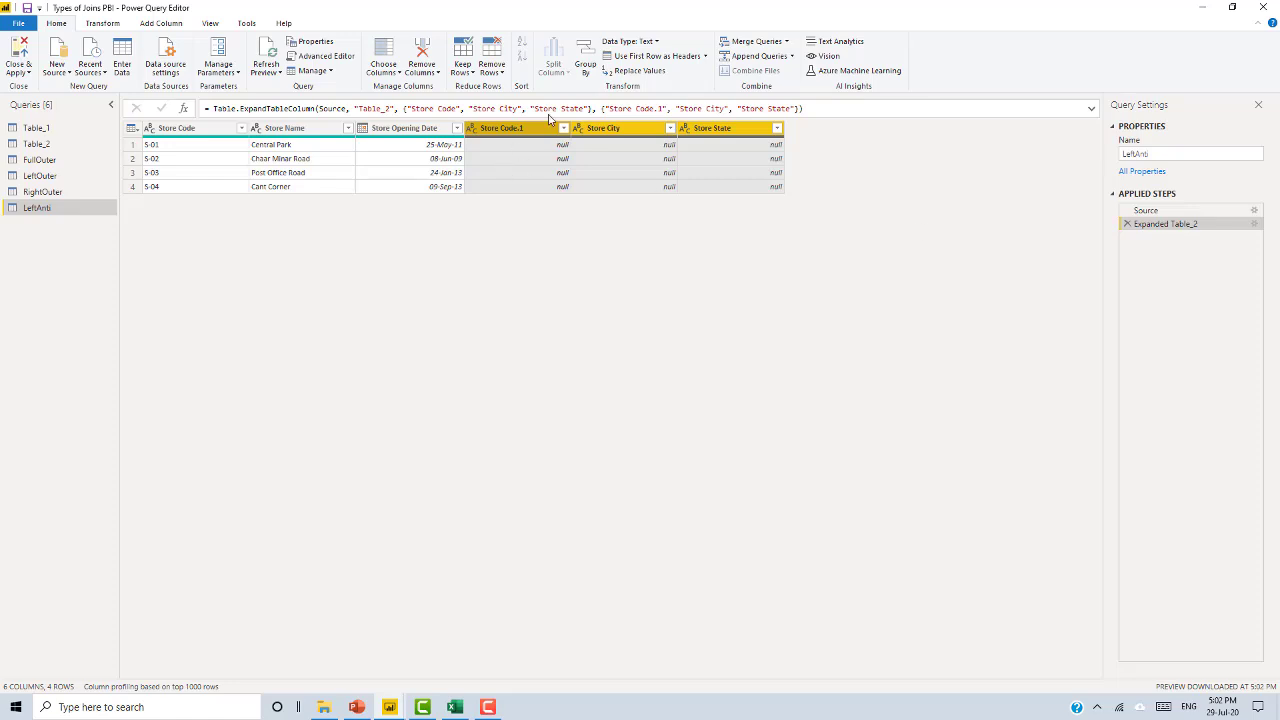
pyautogui.click(1126, 224)
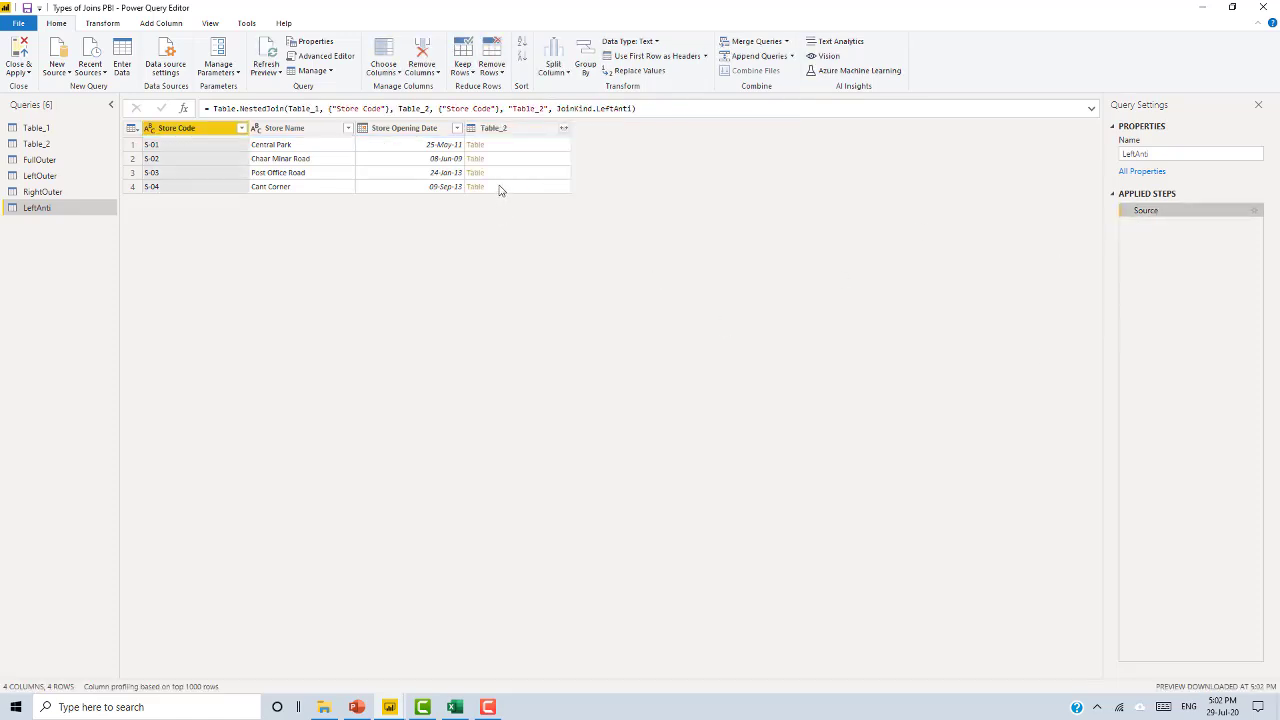
# Remove the Table_2 column from LeftAnti and compare the query with the Merged Table on the Left Anti sheet in Excel.
pyautogui.rightClick(505, 131)
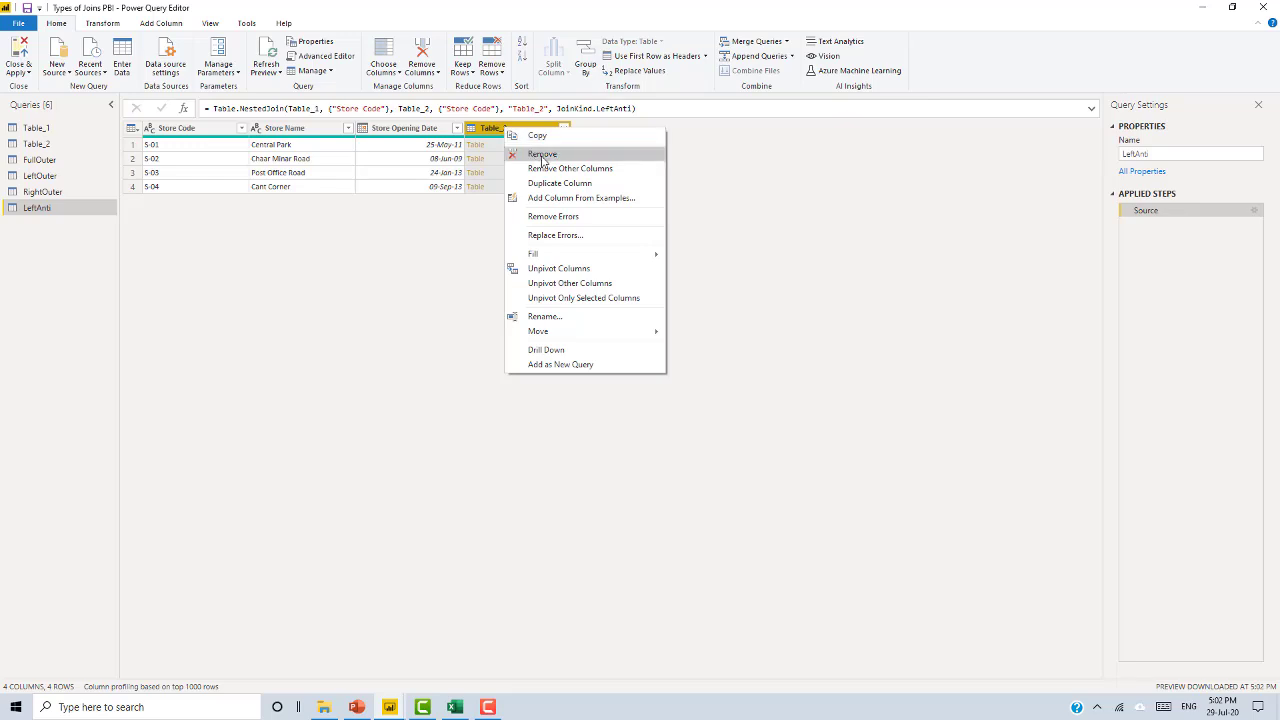
pyautogui.click(520, 154)
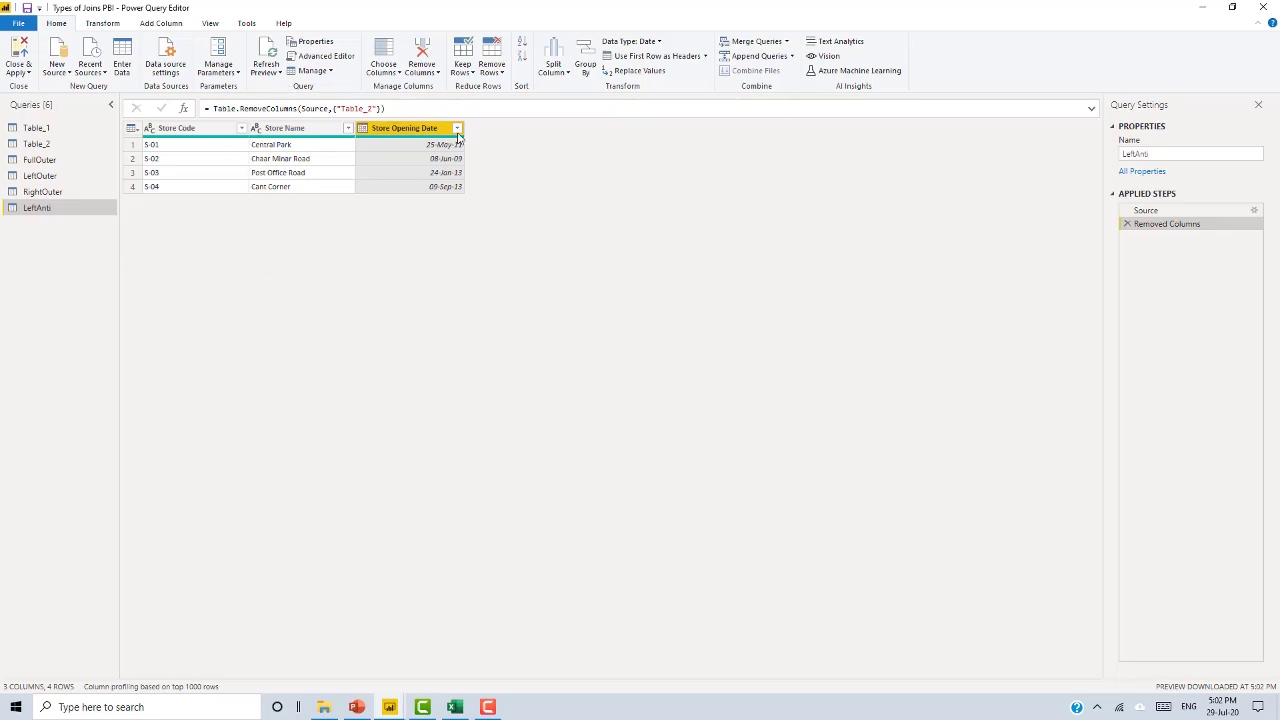
pyautogui.hotkey('alt', 'Tab')
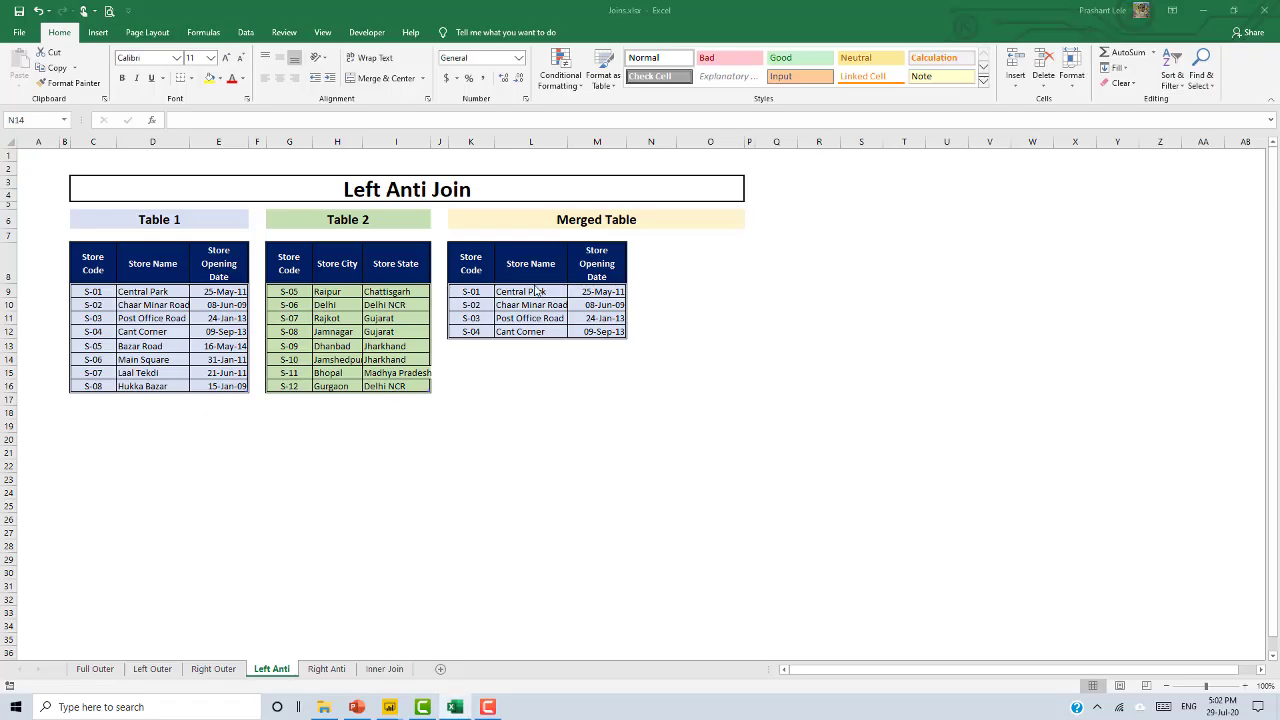
pyautogui.moveTo(470, 291); pyautogui.dragTo(621, 351)
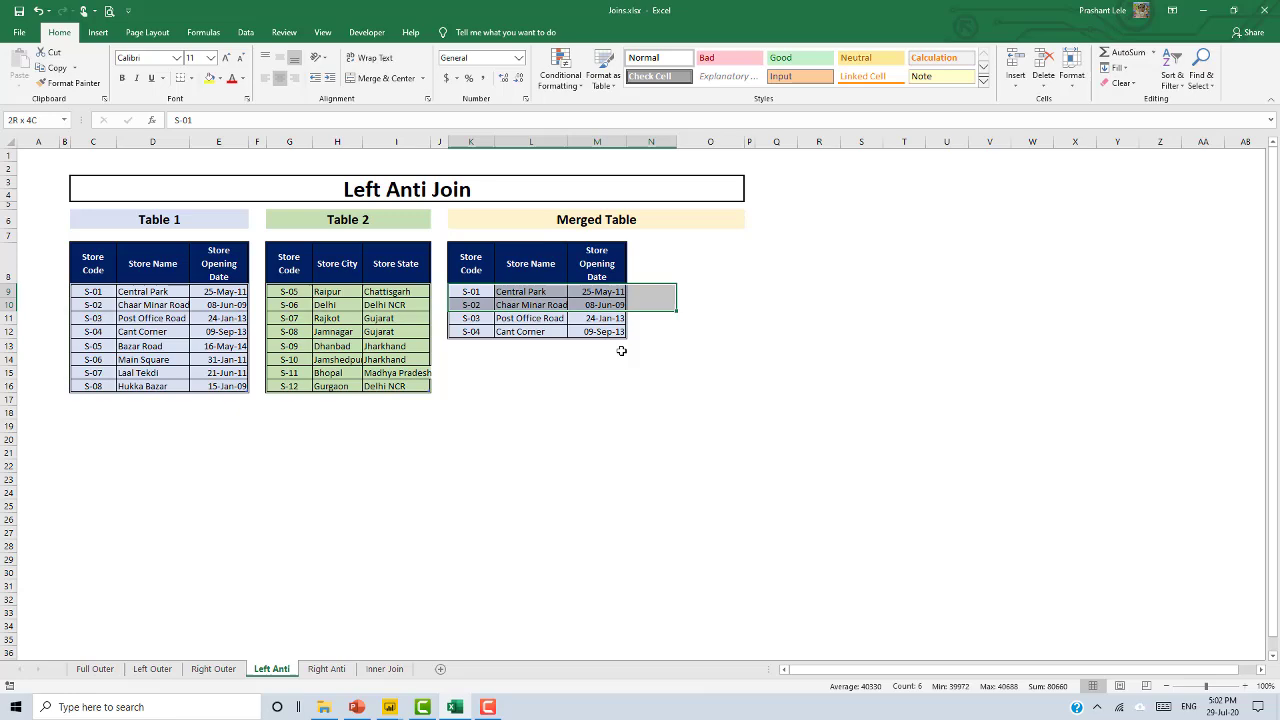
pyautogui.click(648, 396)
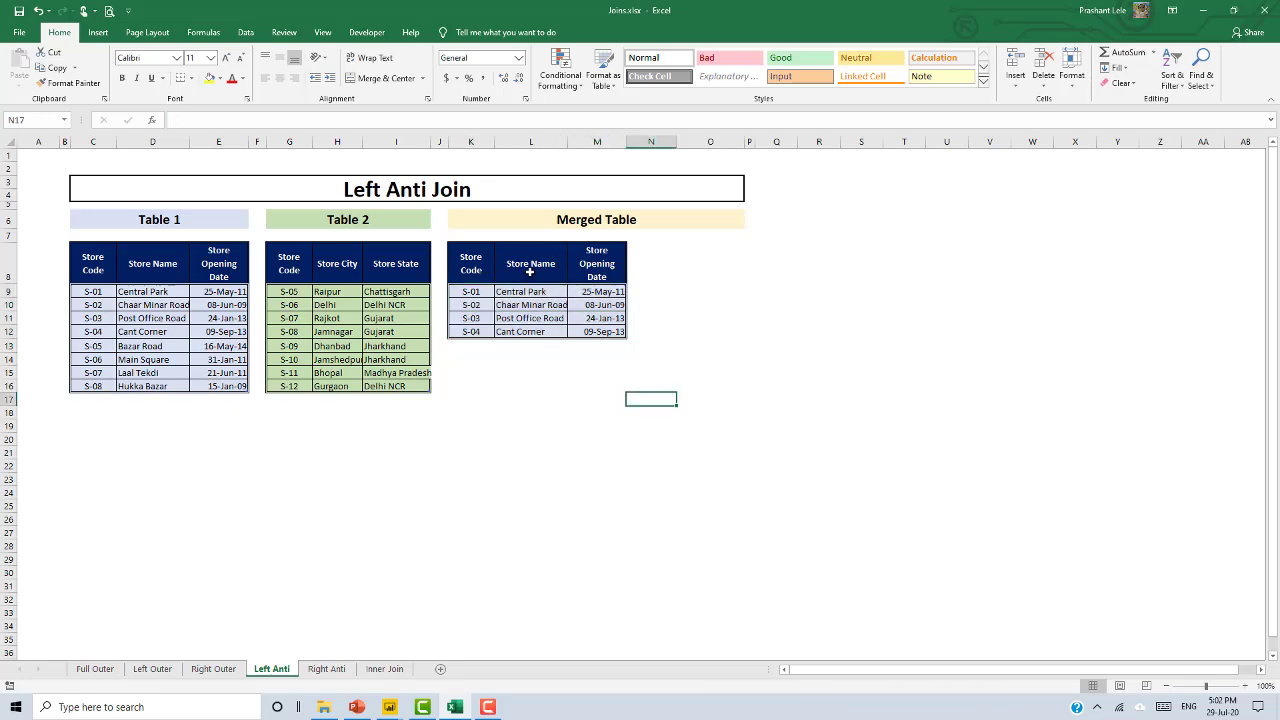
pyautogui.hotkey('alt', 'Tab')
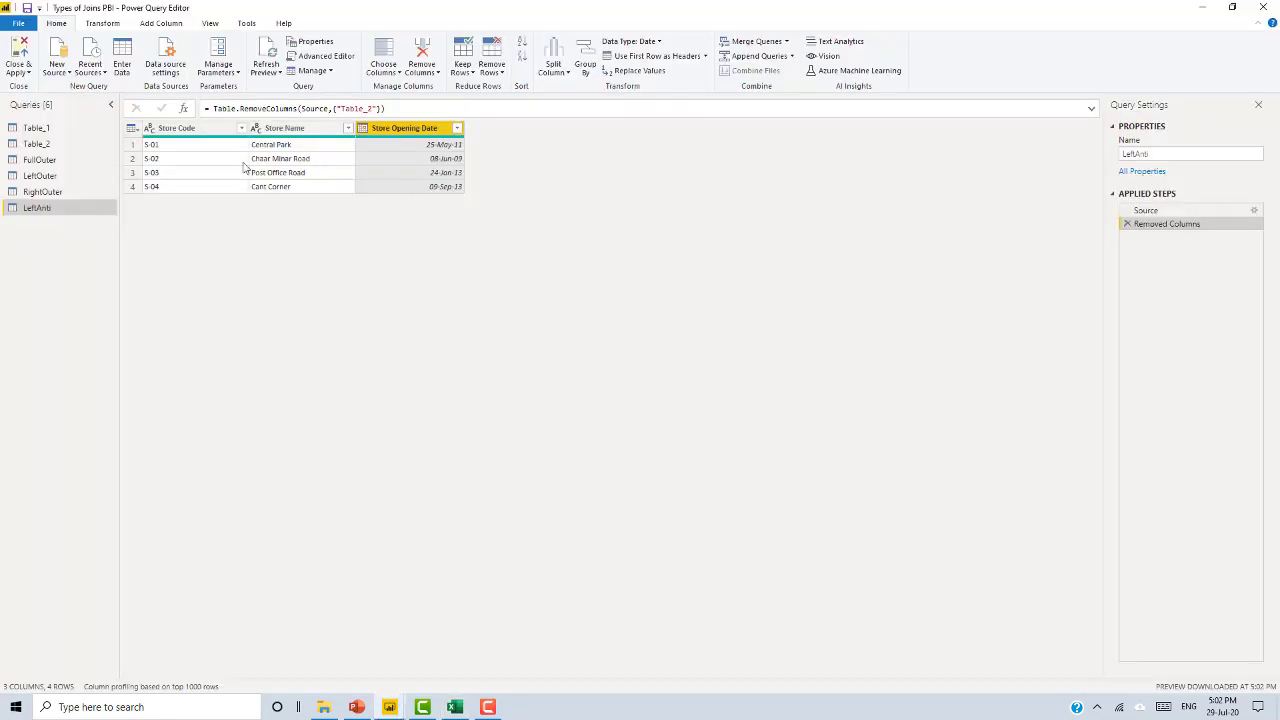
# Merge Table_1 with Table_2 as a new query on Store Code, using the join kind Right Anti (rows only in second).
pyautogui.click(33, 128)
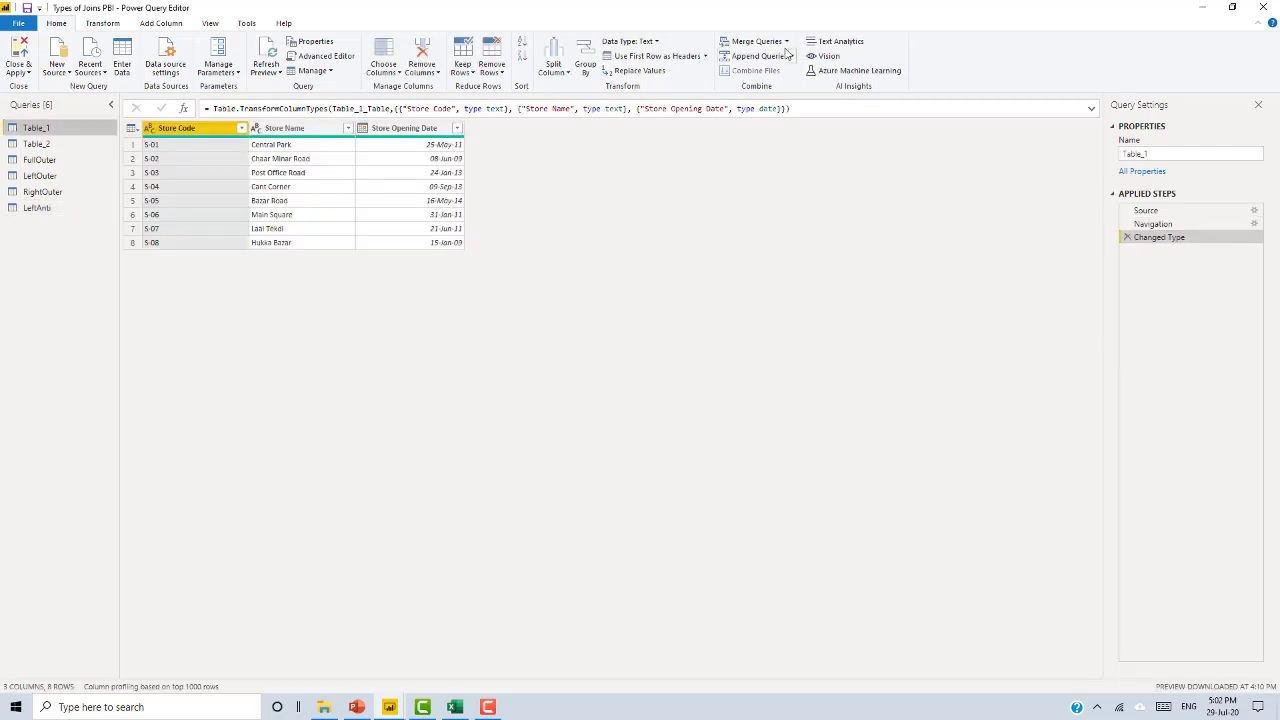
pyautogui.click(787, 42)
pyautogui.click(767, 73)
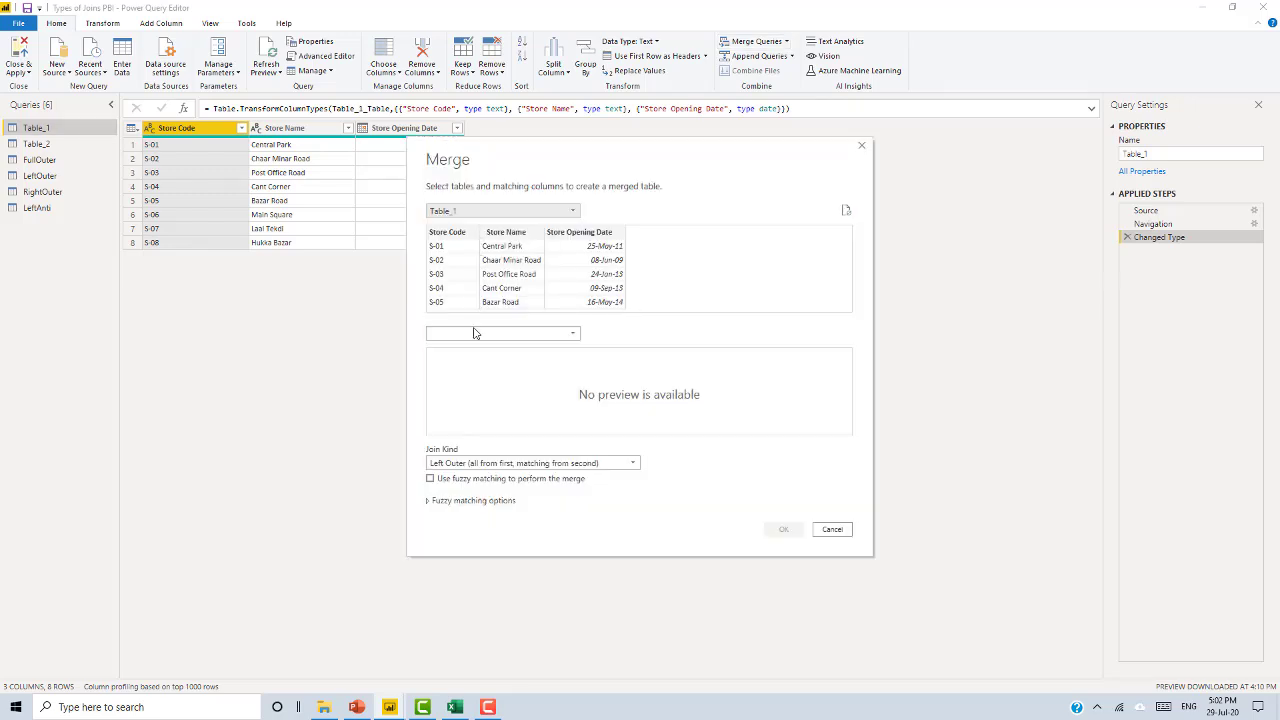
pyautogui.click(477, 336)
pyautogui.click(451, 414)
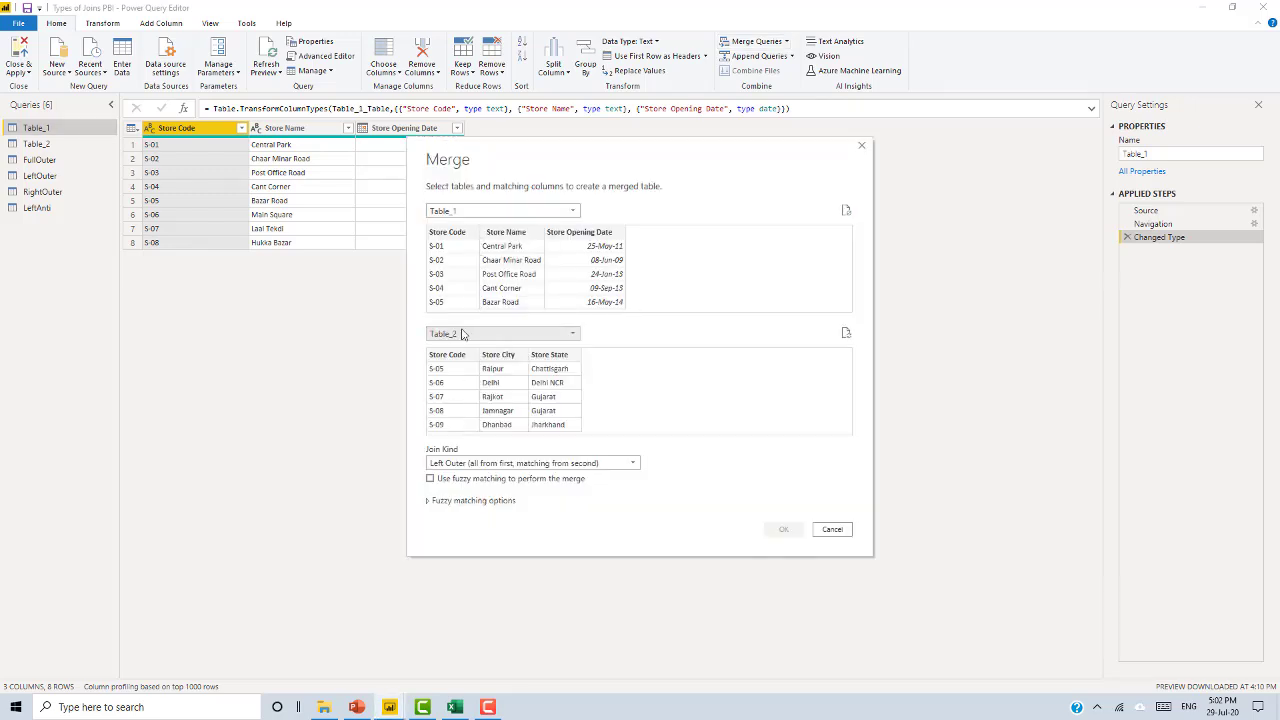
pyautogui.click(455, 234)
pyautogui.click(448, 359)
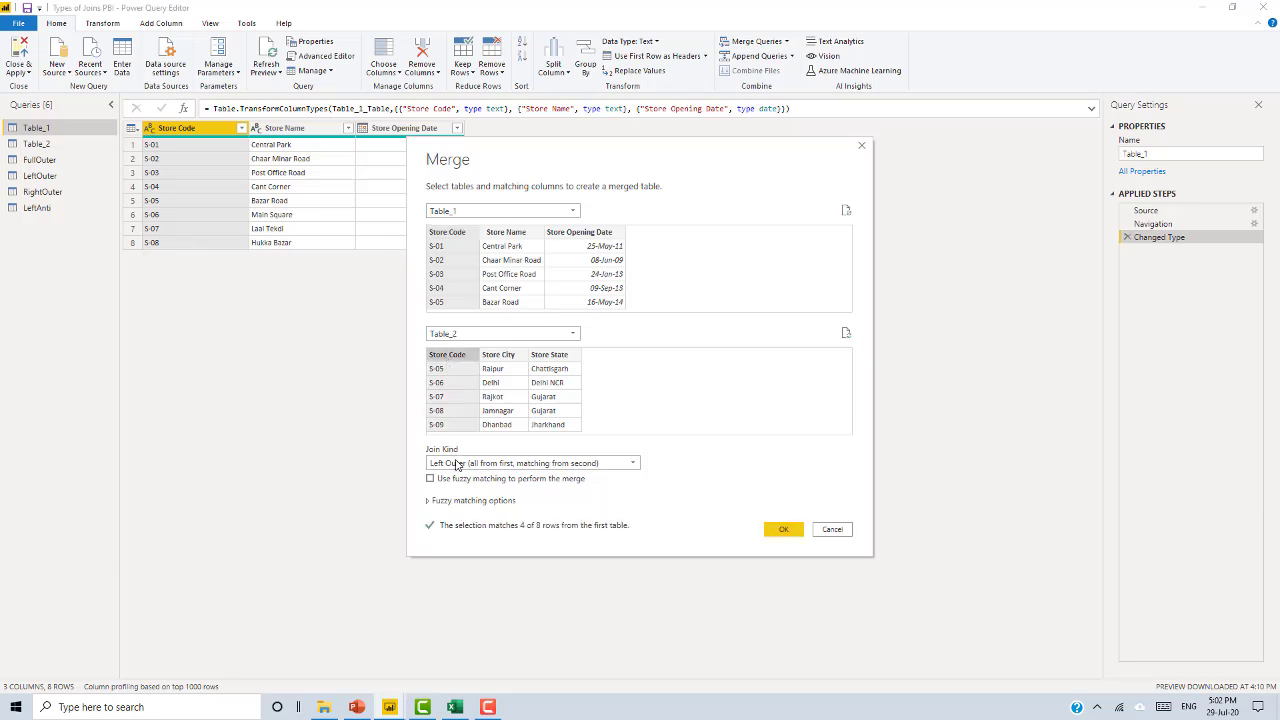
pyautogui.click(455, 463)
pyautogui.click(474, 547)
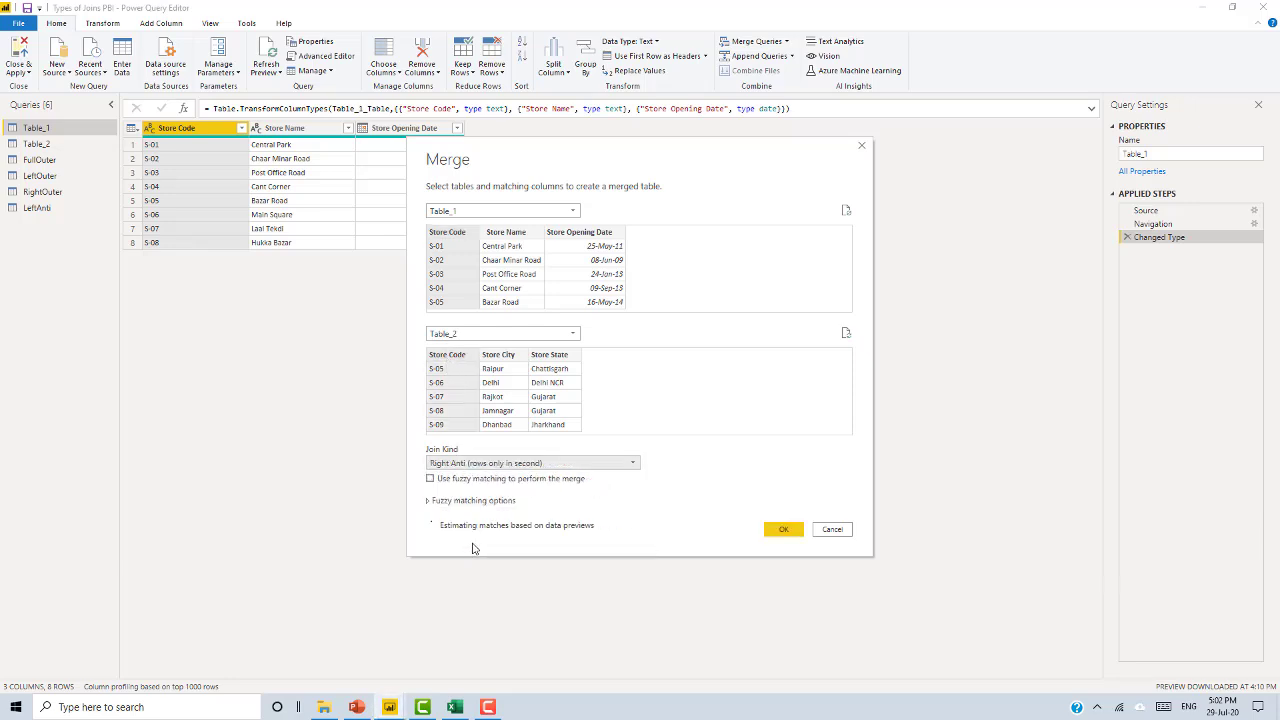
pyautogui.click(780, 531)
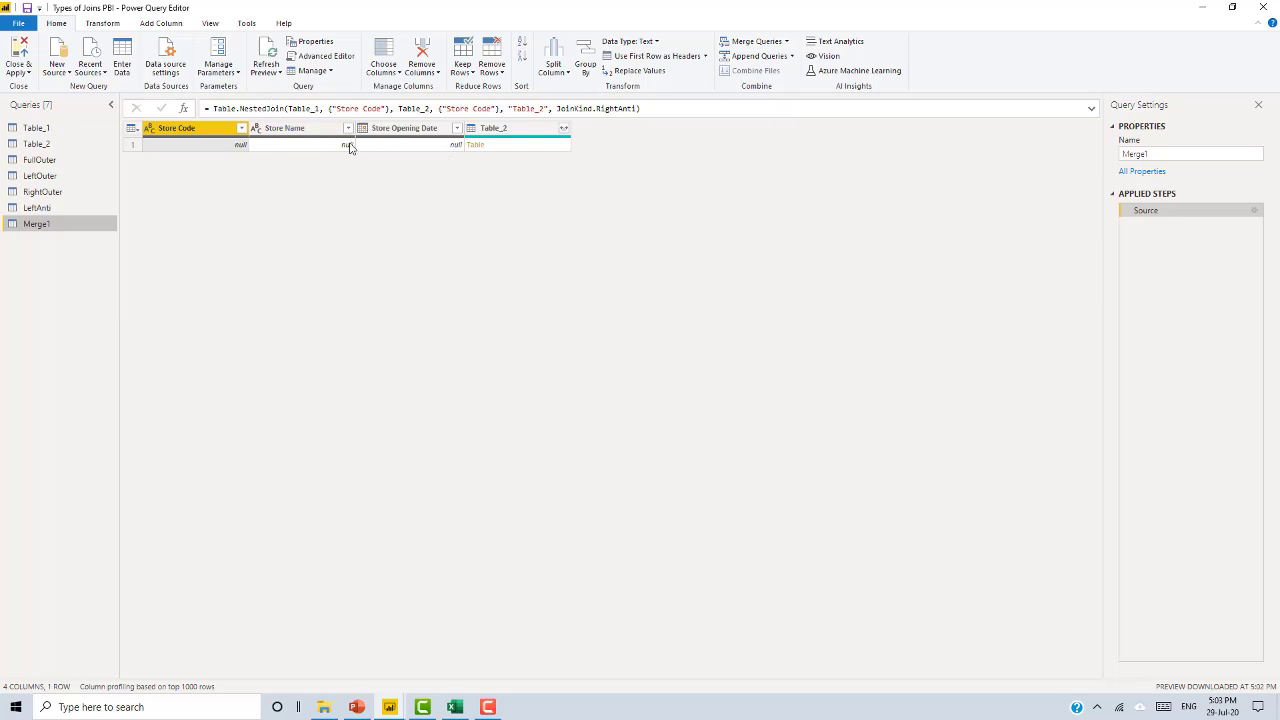
# Rename the merged query as RightAnti and expand its Table_2 column into Store Code, Store City and Store State.
pyautogui.doubleClick(1180, 152)
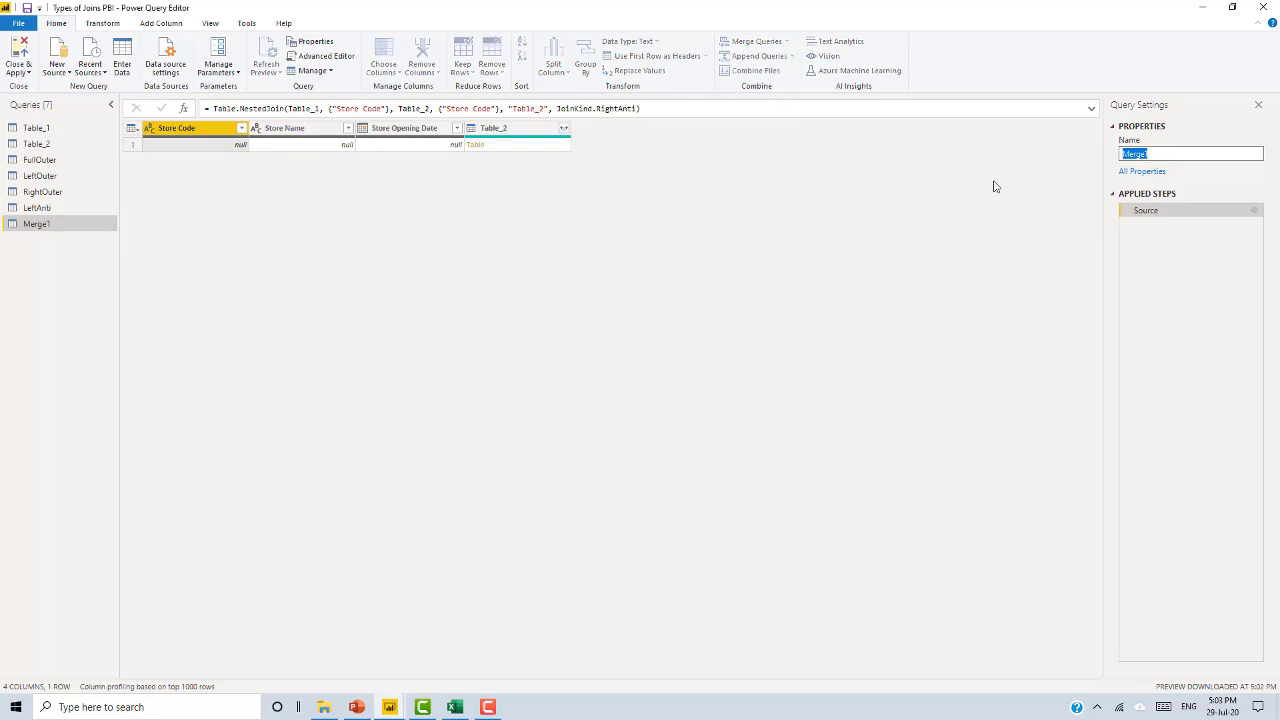
pyautogui.write('RightAnti')
pyautogui.press('Return')
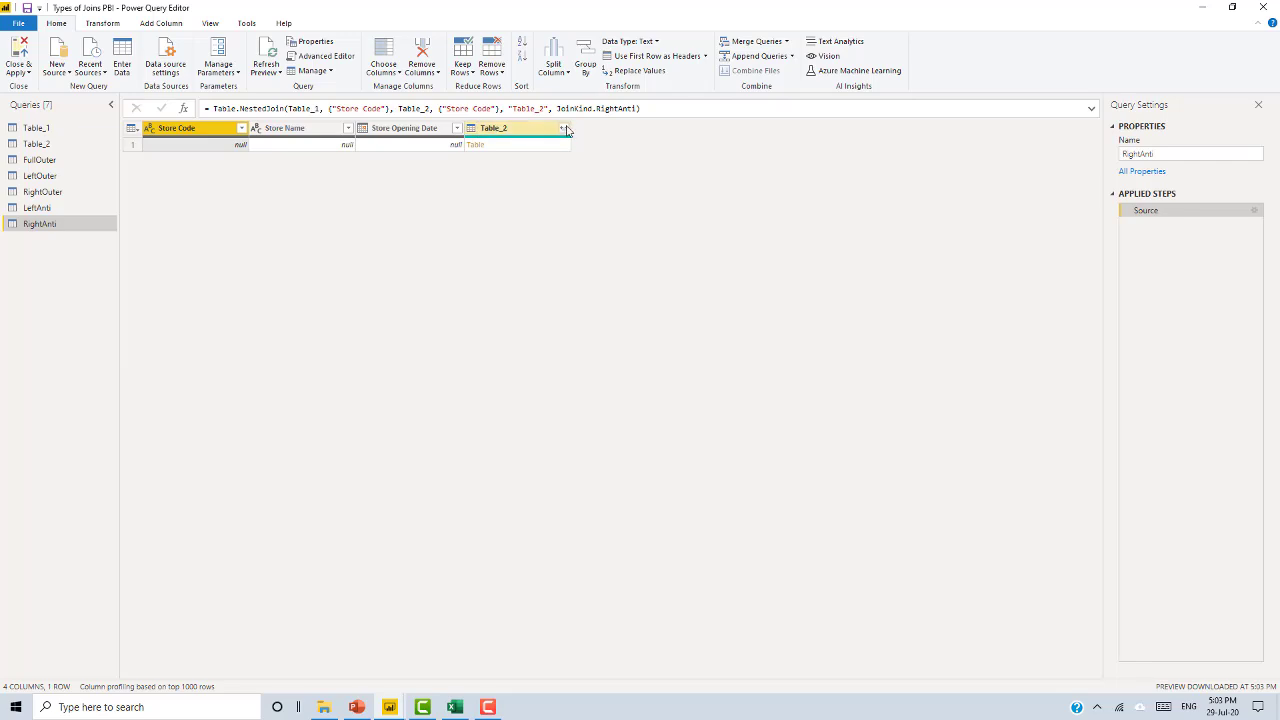
pyautogui.click(564, 128)
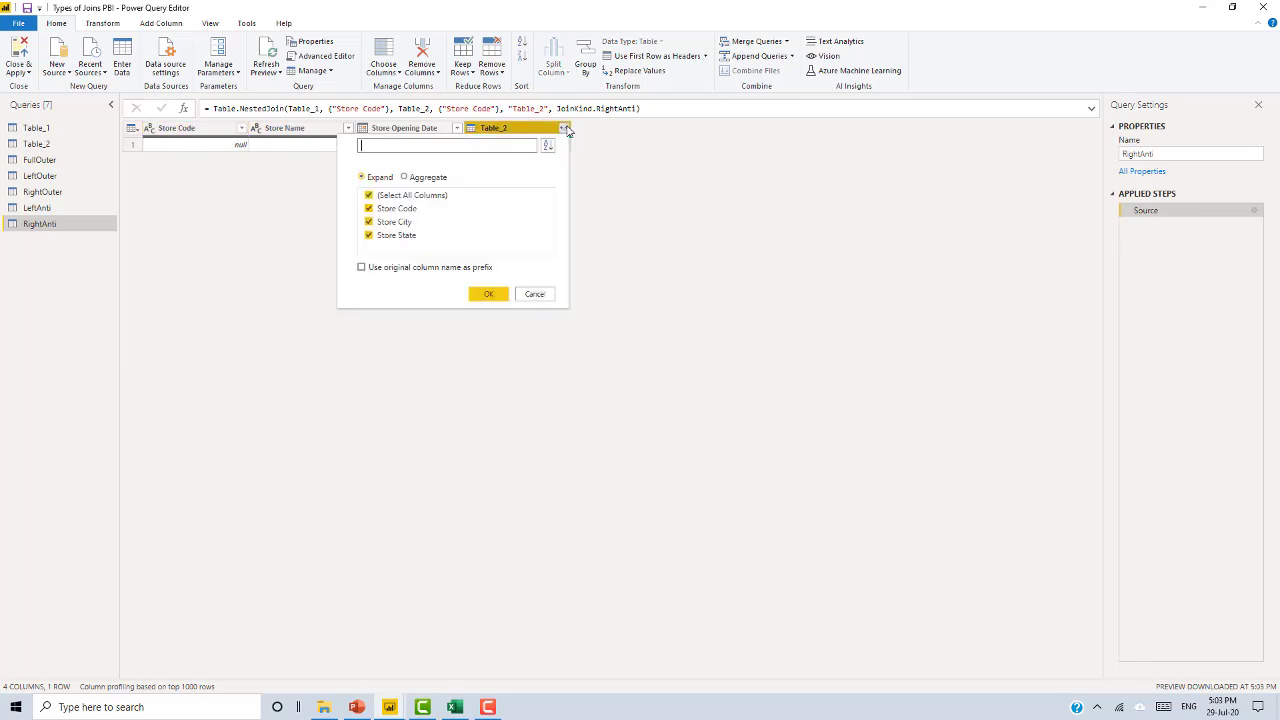
pyautogui.click(488, 294)
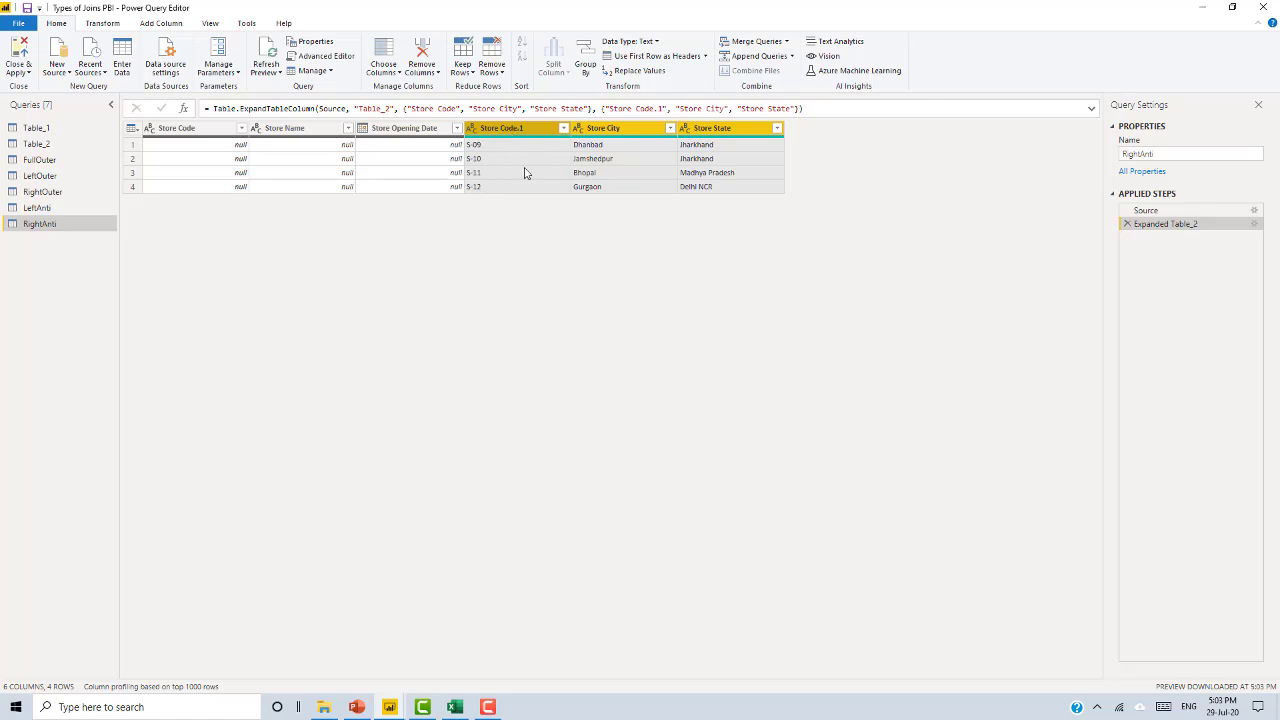
# Remove the Store Code, Store Name and Store Opening Date columns from the RightAnti query, keeping only the Table_2 columns.
pyautogui.click(36, 208)
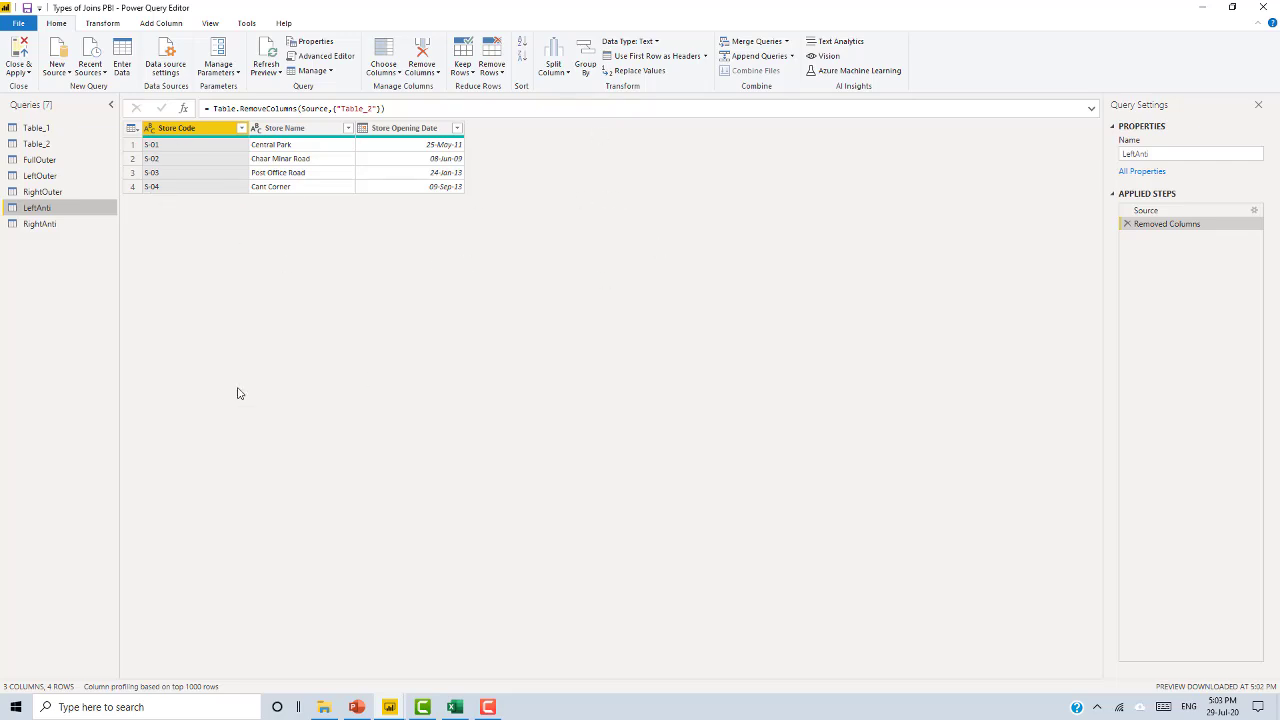
pyautogui.click(47, 226)
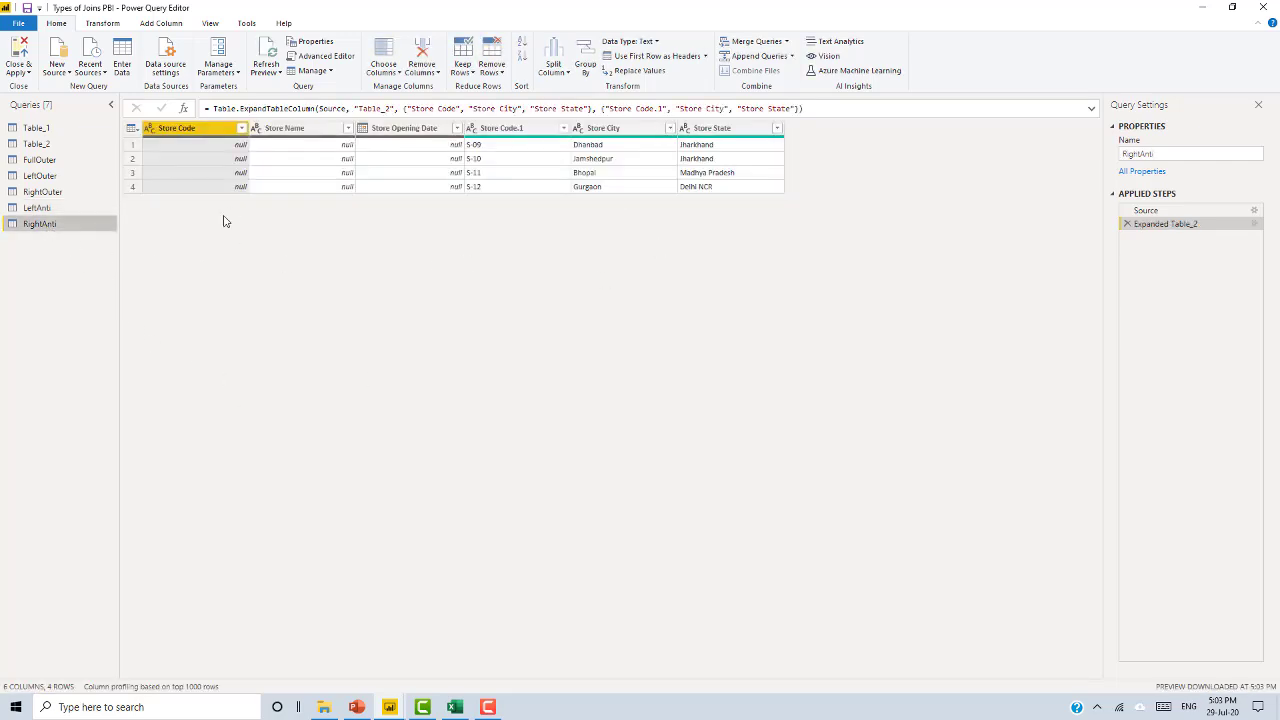
pyautogui.click(390, 129)
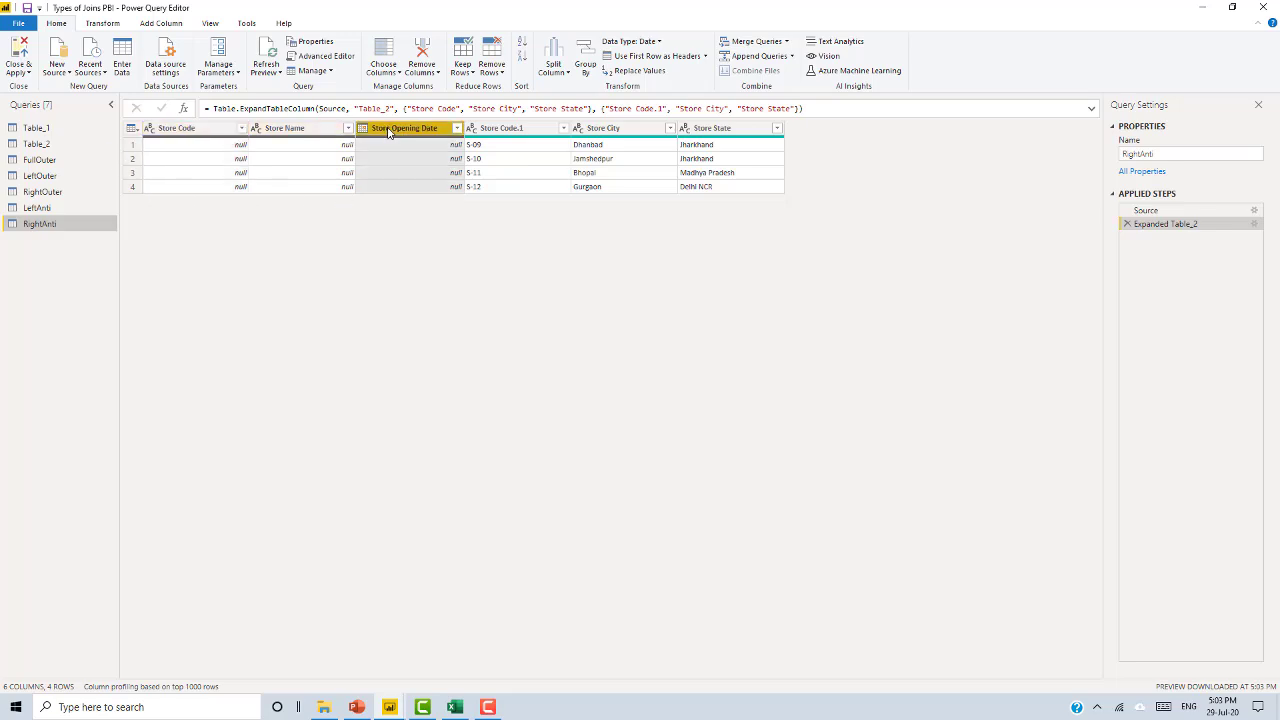
pyautogui.keyDown('shift'); pyautogui.click(192, 130); pyautogui.keyUp('shift')
pyautogui.rightClick(192, 135)
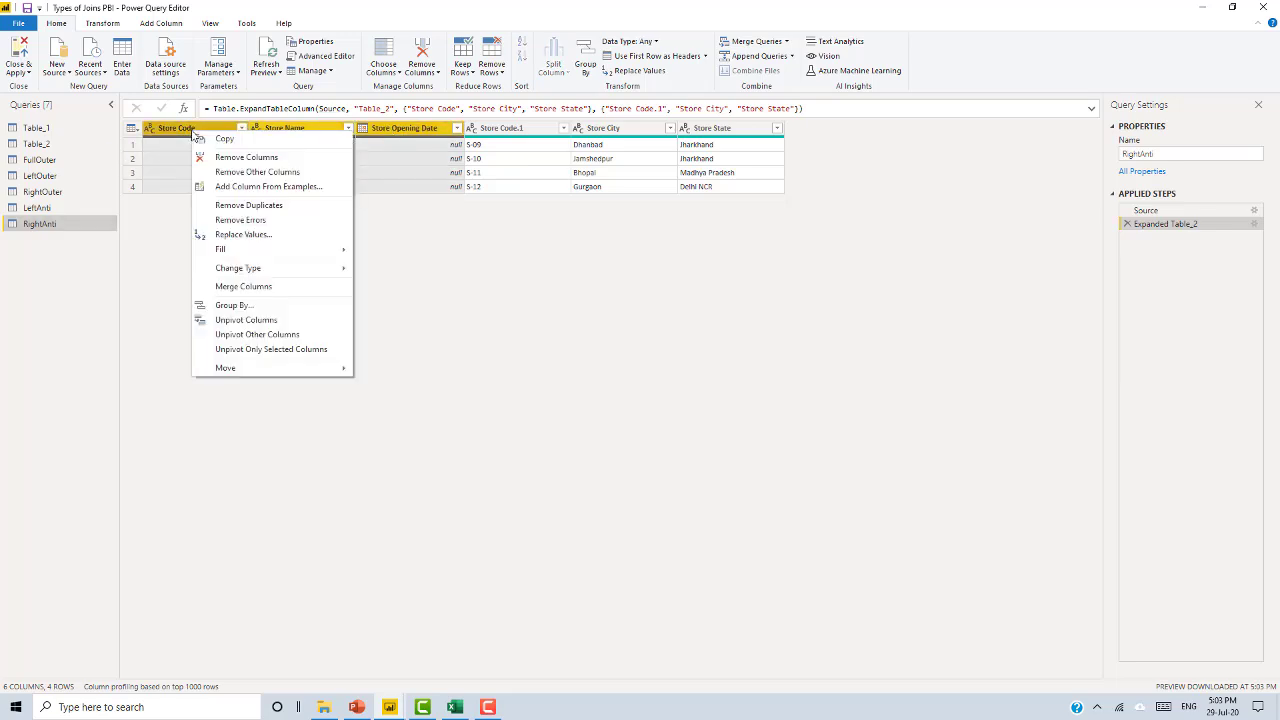
pyautogui.click(240, 159)
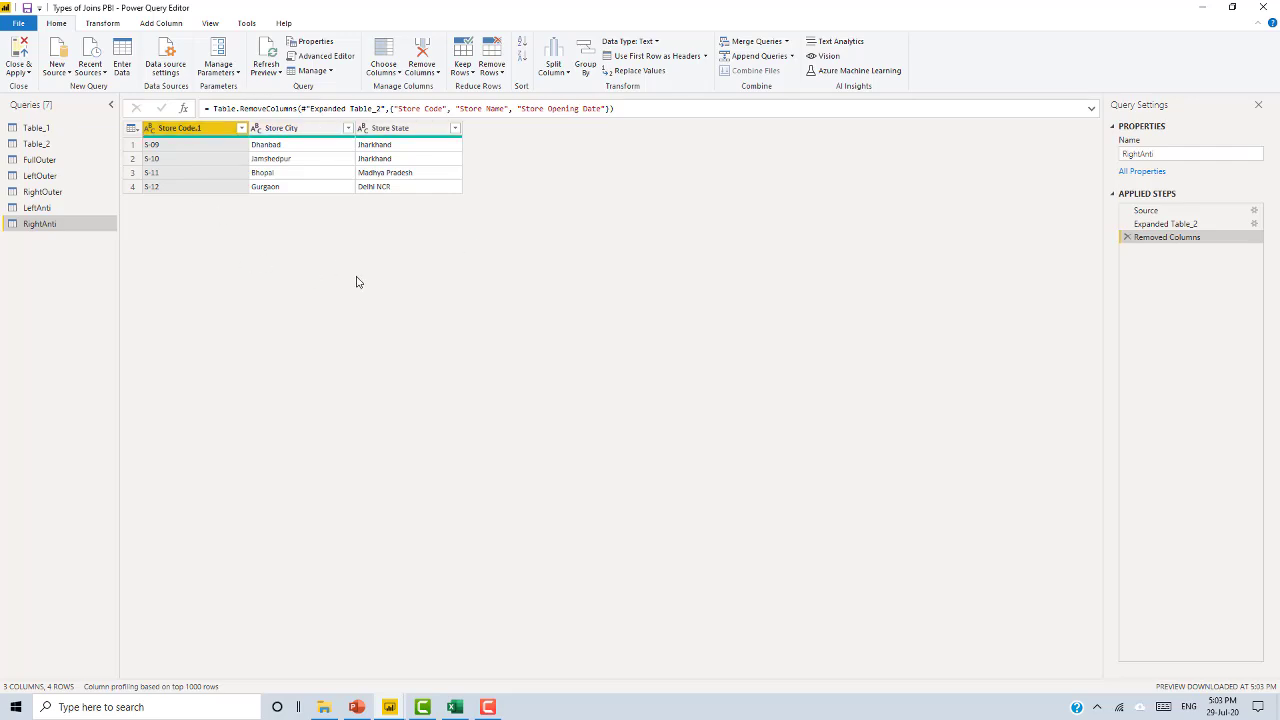
# Merge Table_1 with Table_2 as a new query on Store Code, using the join kind Inner (only matching rows).
pyautogui.click(48, 144)
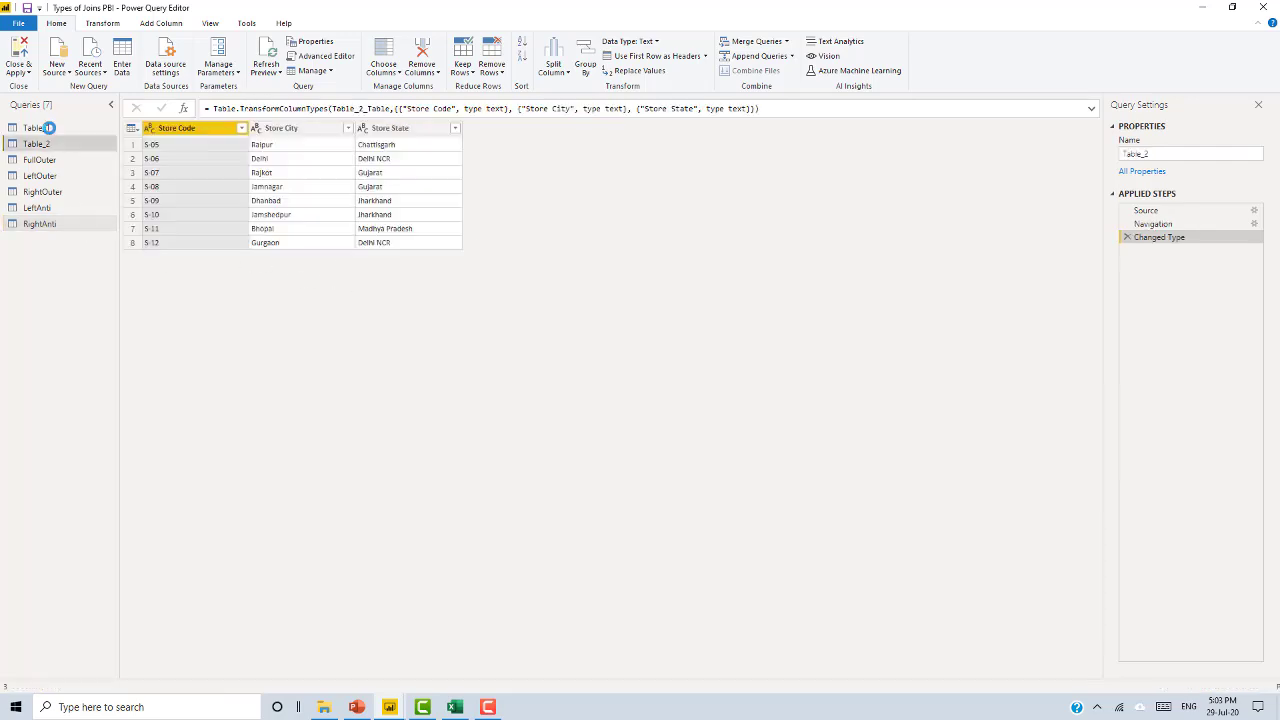
pyautogui.click(48, 130)
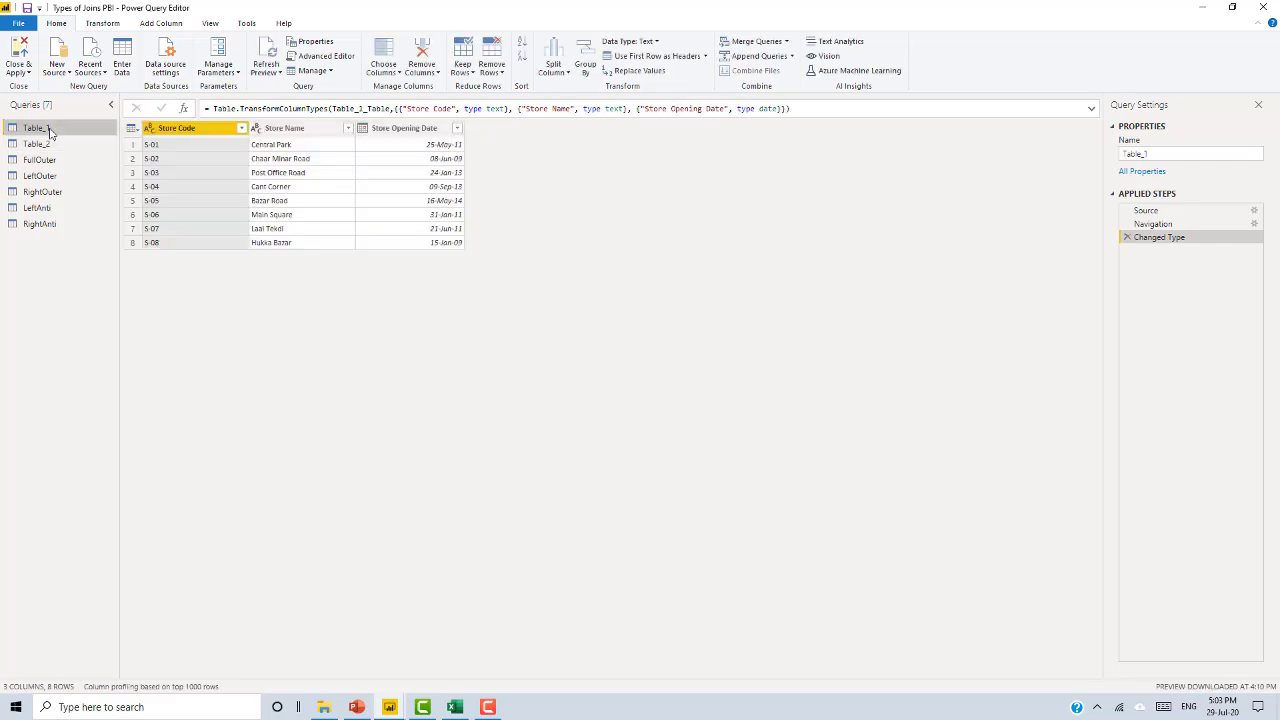
pyautogui.click(783, 46)
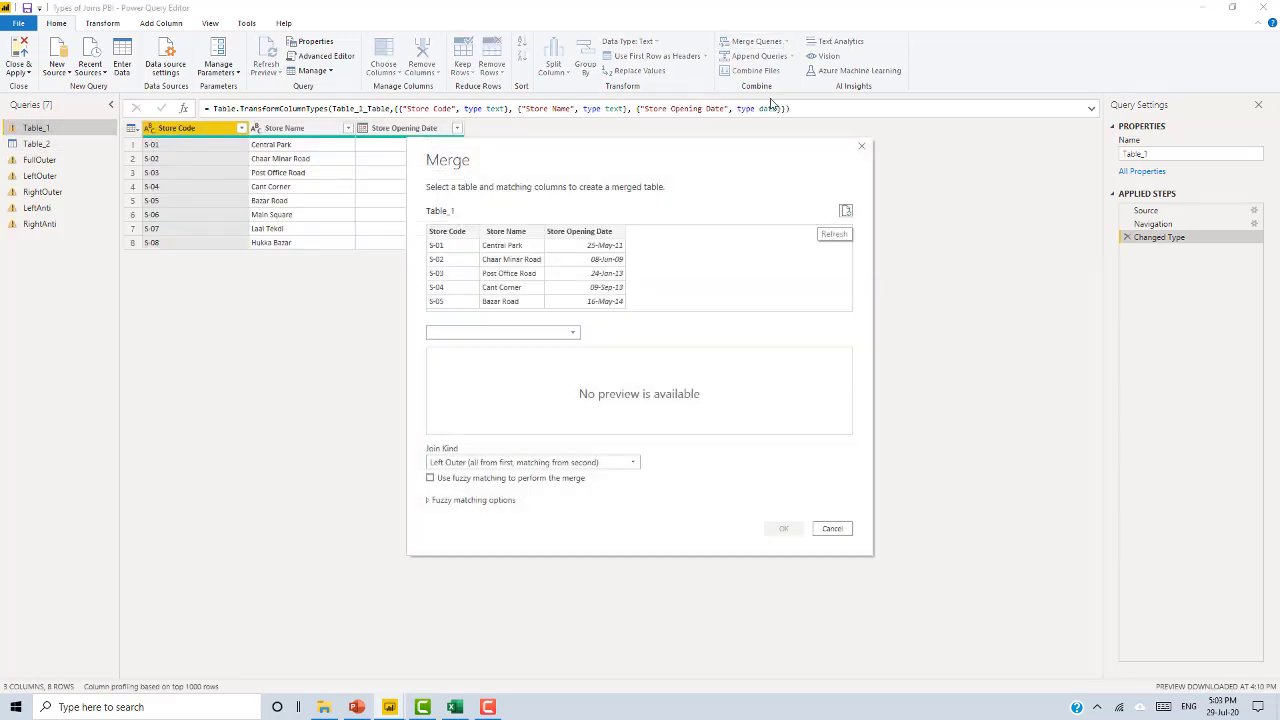
pyautogui.click(862, 147)
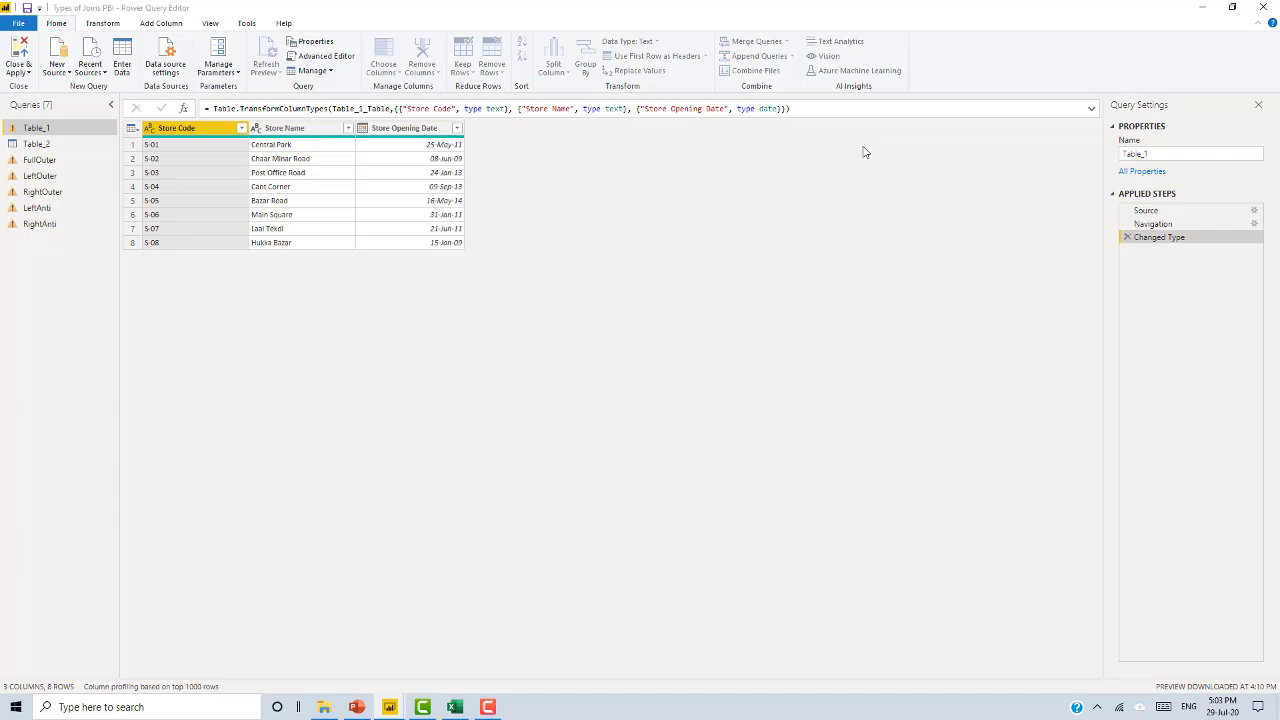
pyautogui.click(786, 41)
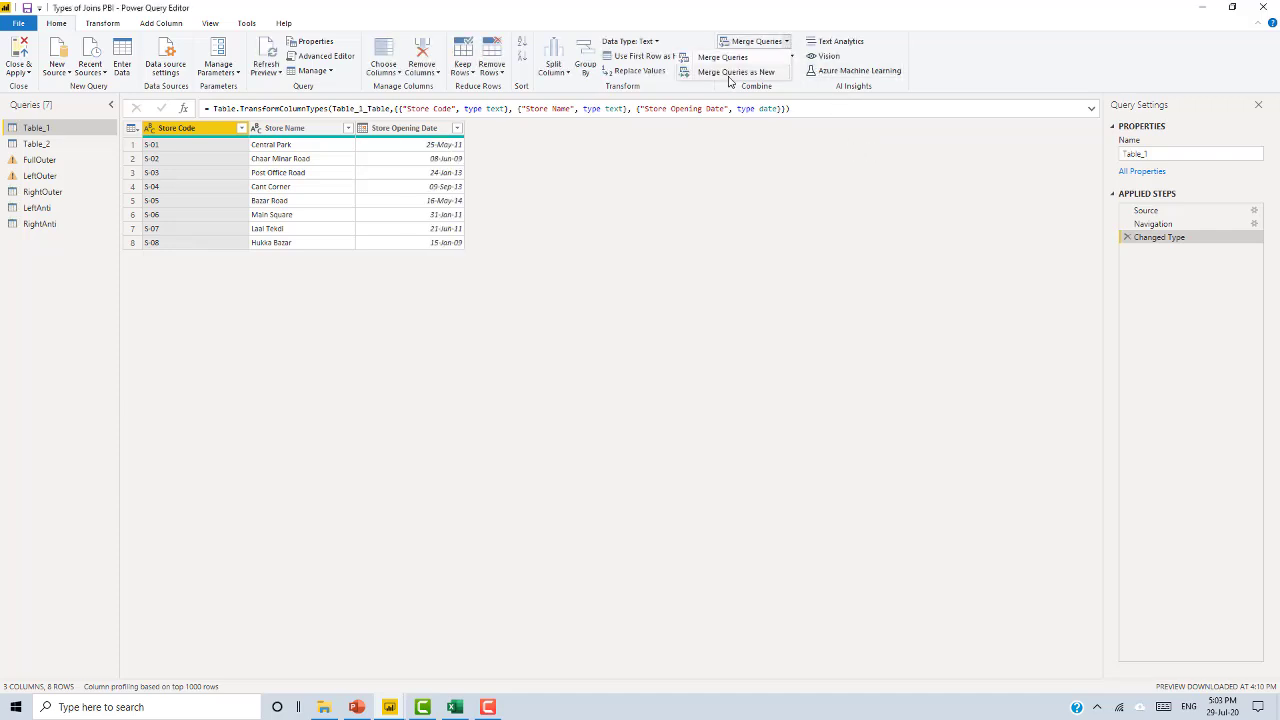
pyautogui.click(730, 72)
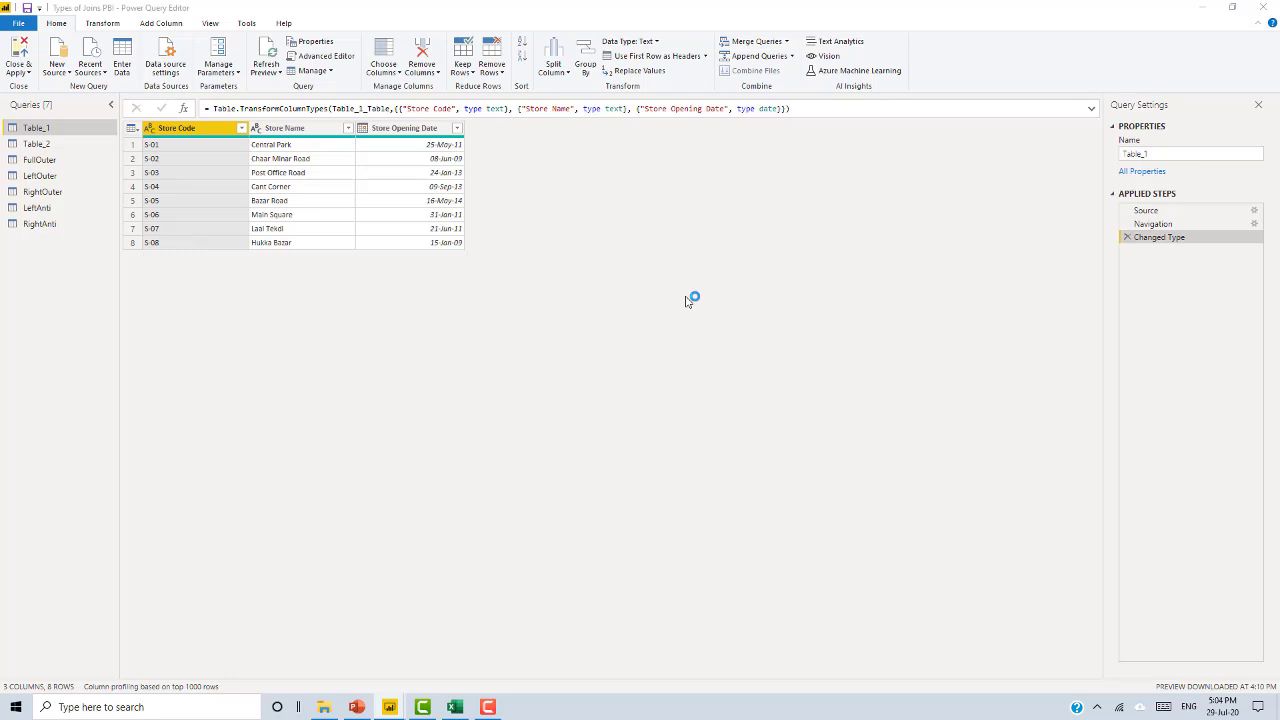
pyautogui.click(455, 333)
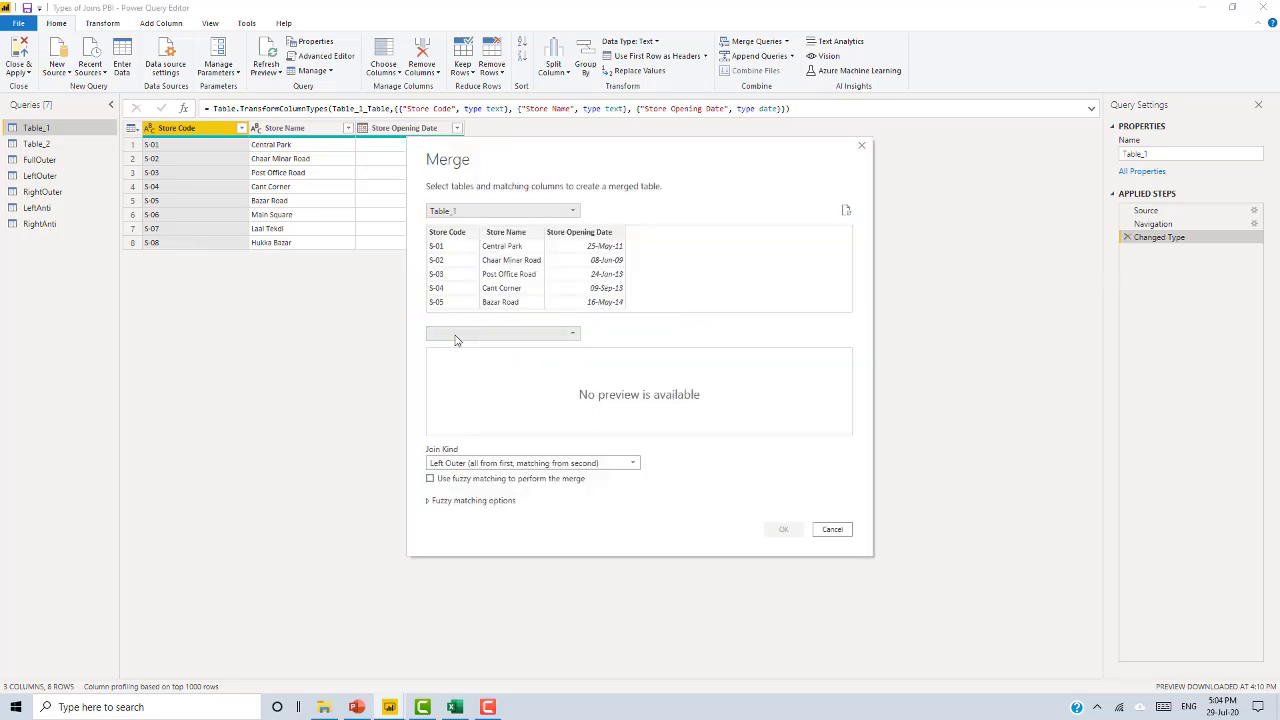
pyautogui.click(445, 426)
pyautogui.click(458, 236)
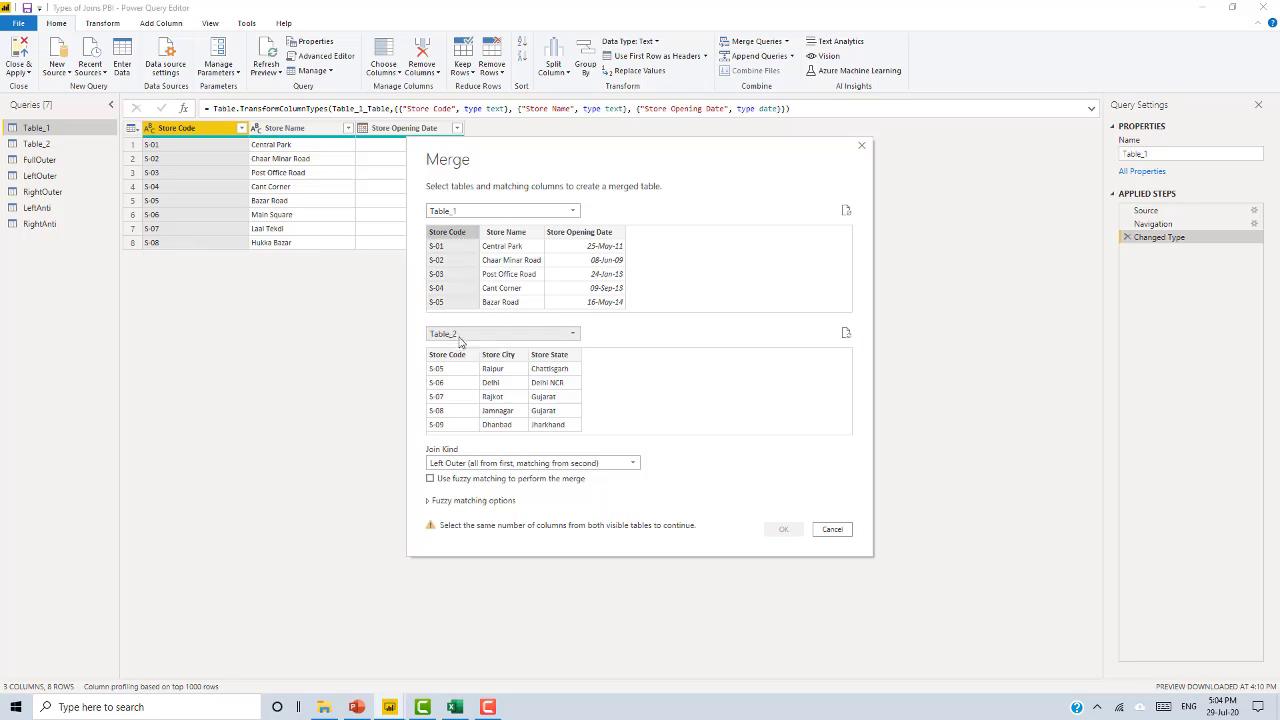
pyautogui.click(462, 356)
pyautogui.click(516, 469)
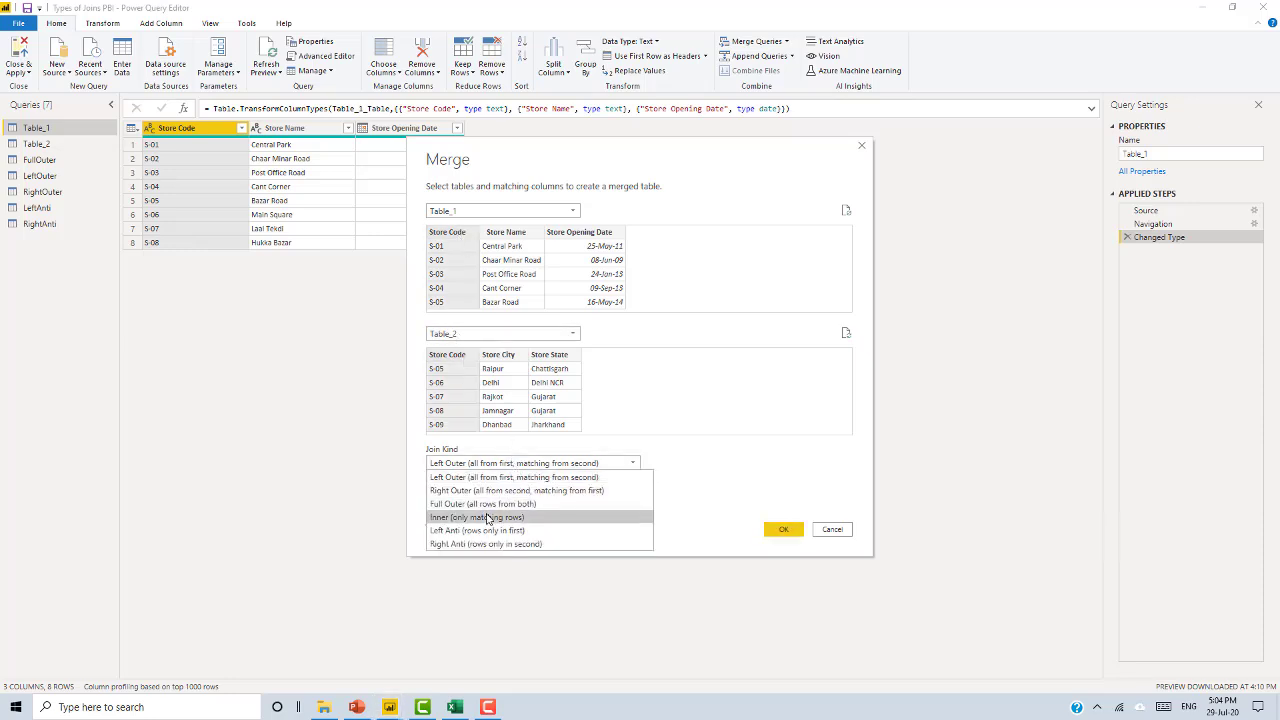
pyautogui.click(490, 520)
pyautogui.click(784, 530)
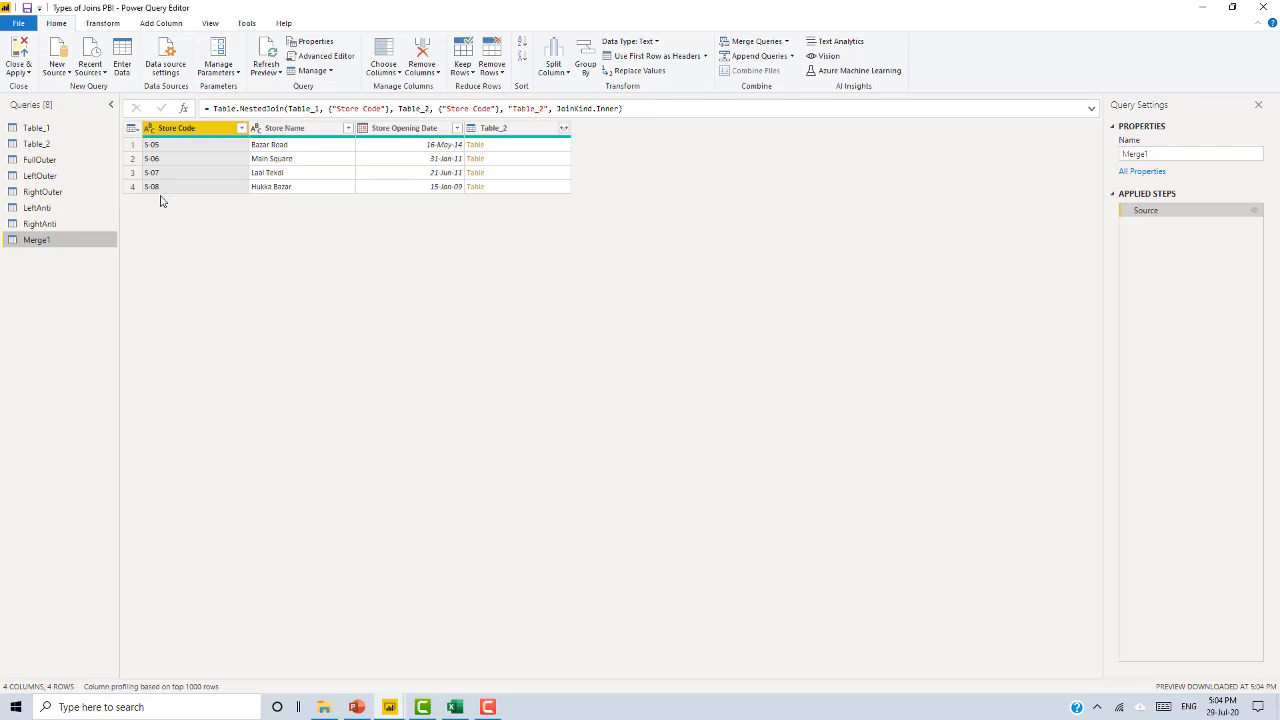
# Expand the merged query's Table_2 column into Store Code, Store City and Store State, and remove the duplicate Store Code.1 column.
pyautogui.click(563, 128)
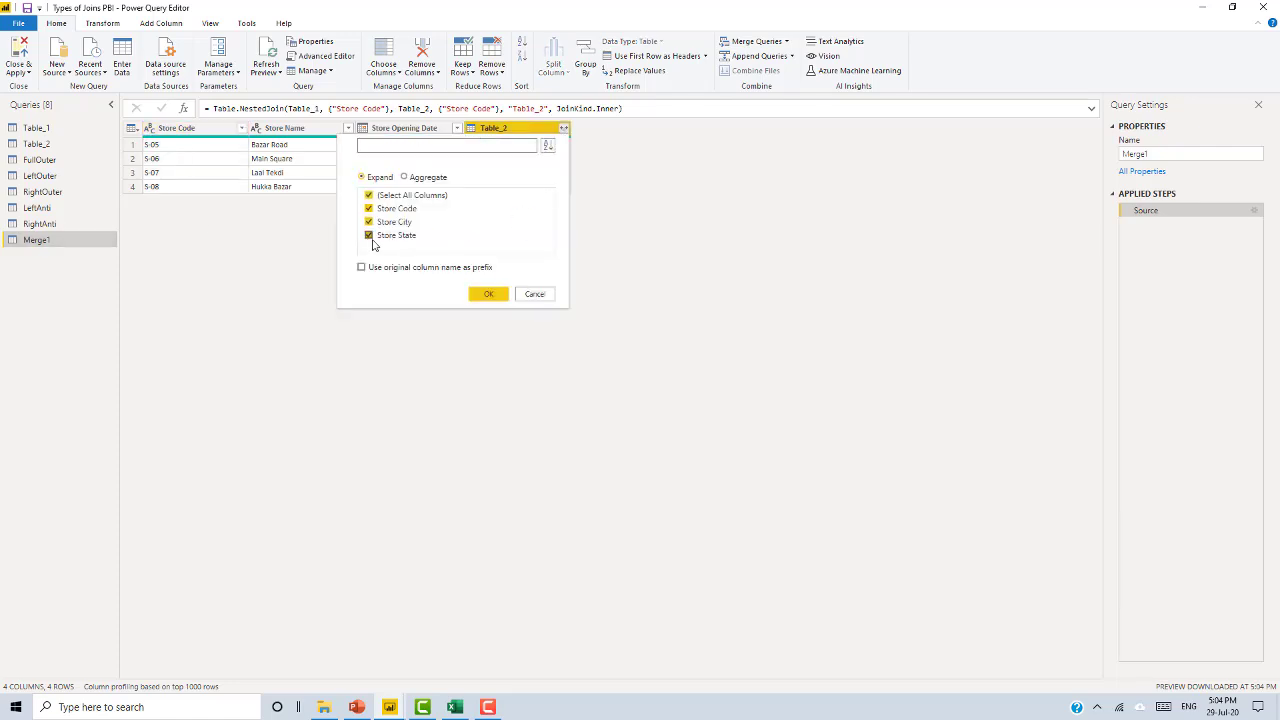
pyautogui.click(487, 293)
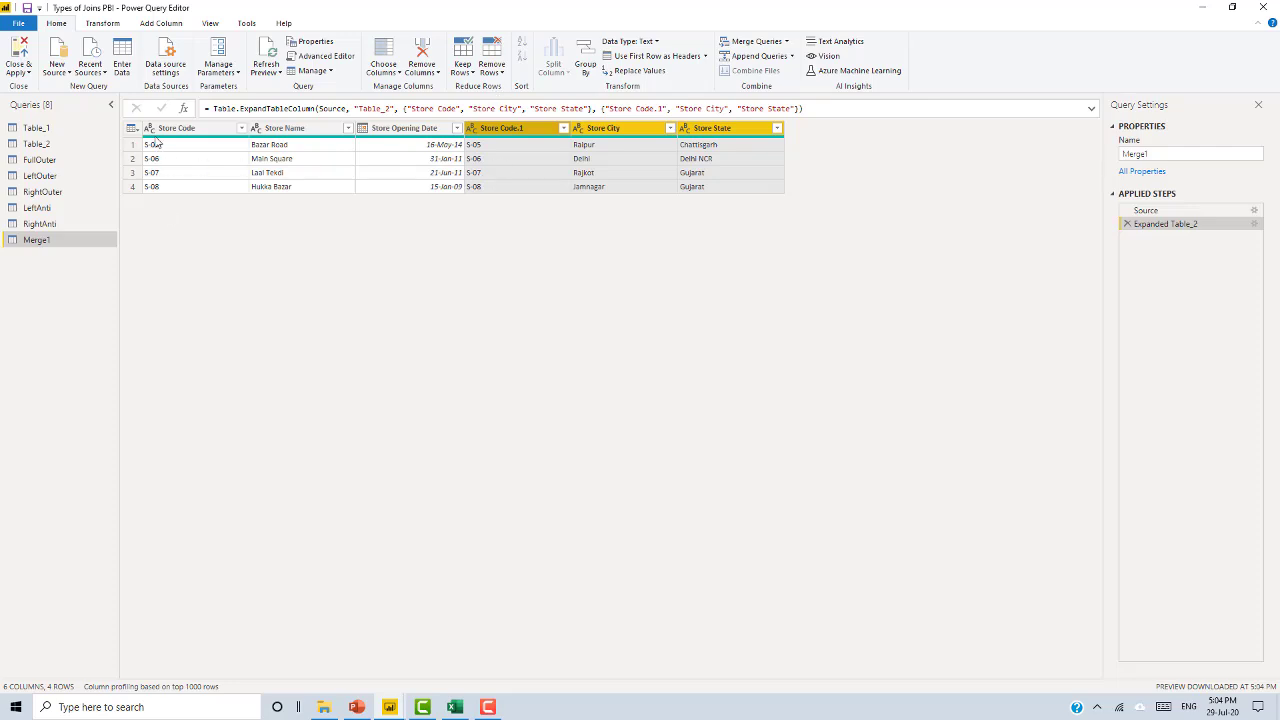
pyautogui.click(508, 132)
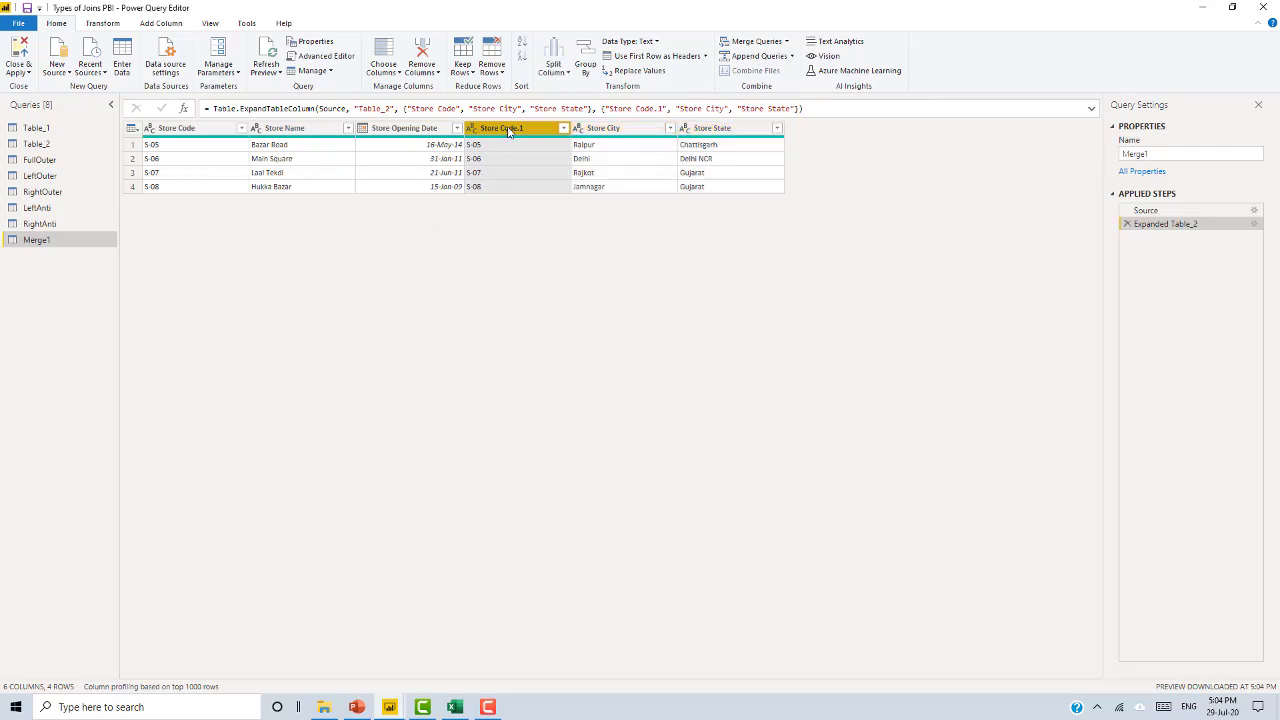
pyautogui.rightClick(508, 131)
pyautogui.click(537, 156)
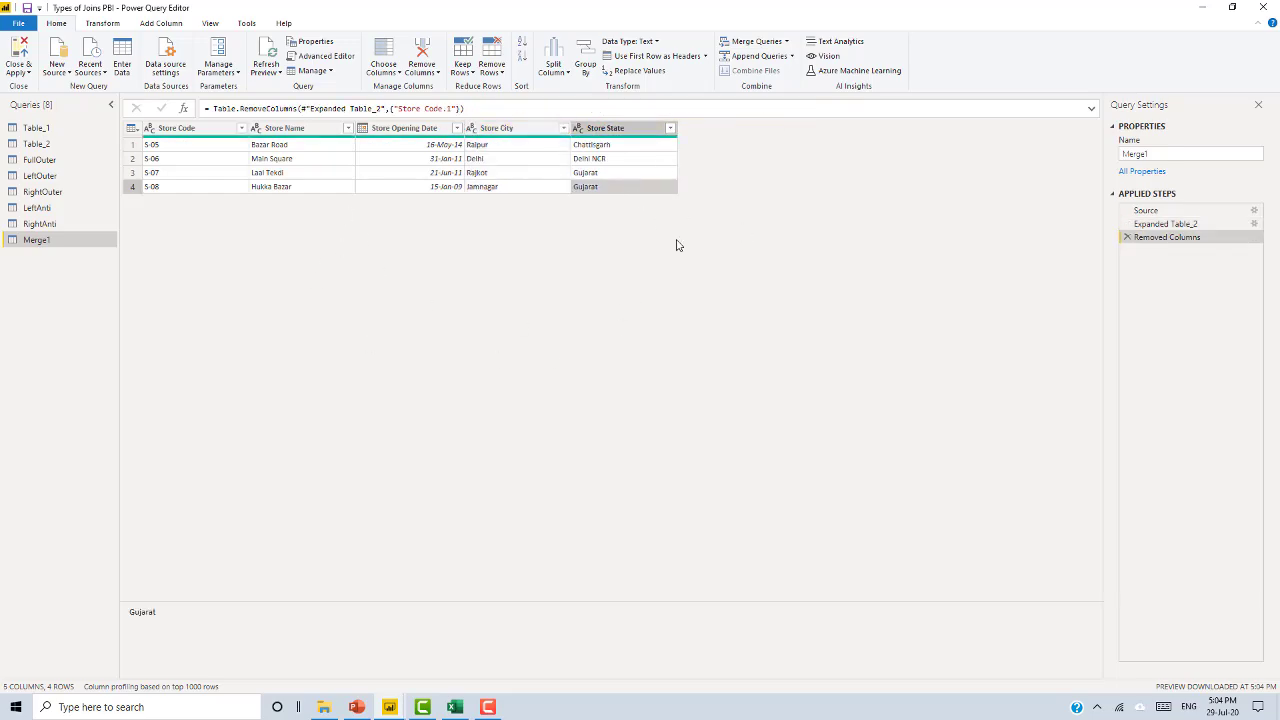
# Compare the inner merge result with the Merged Table on the Inner Join sheet in Excel.
pyautogui.hotkey('alt', 'Tab')
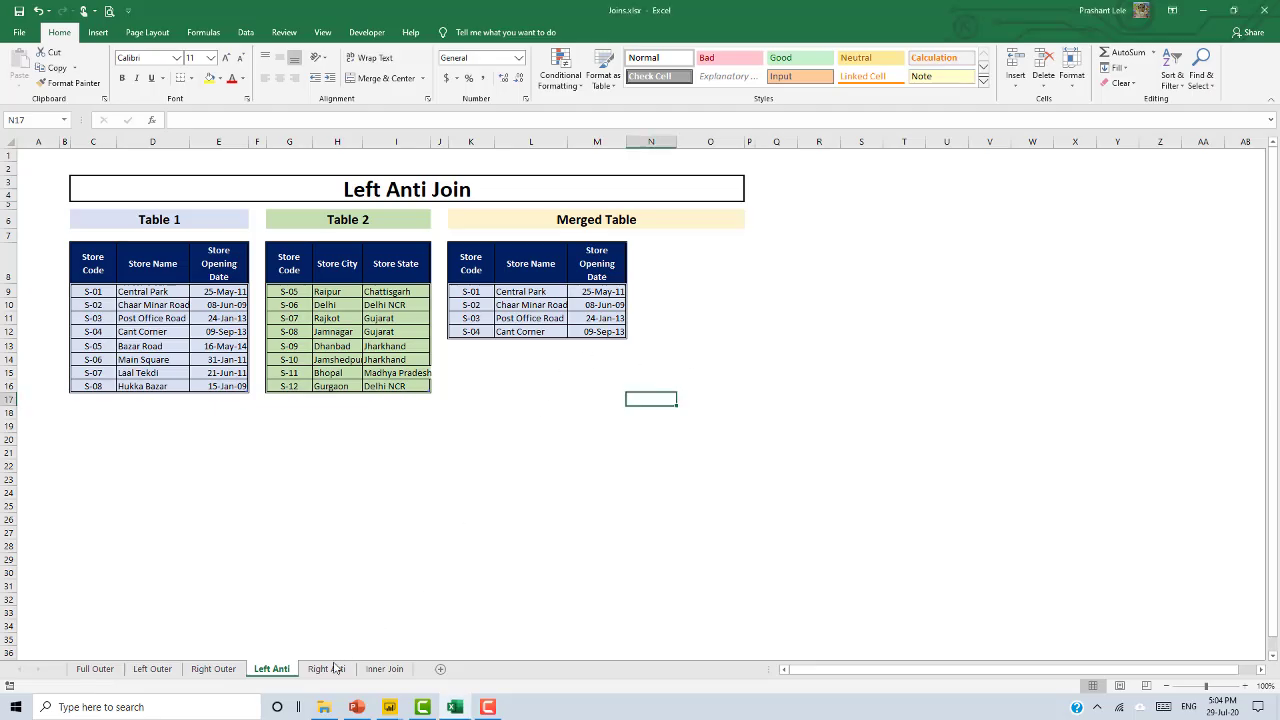
pyautogui.click(384, 668)
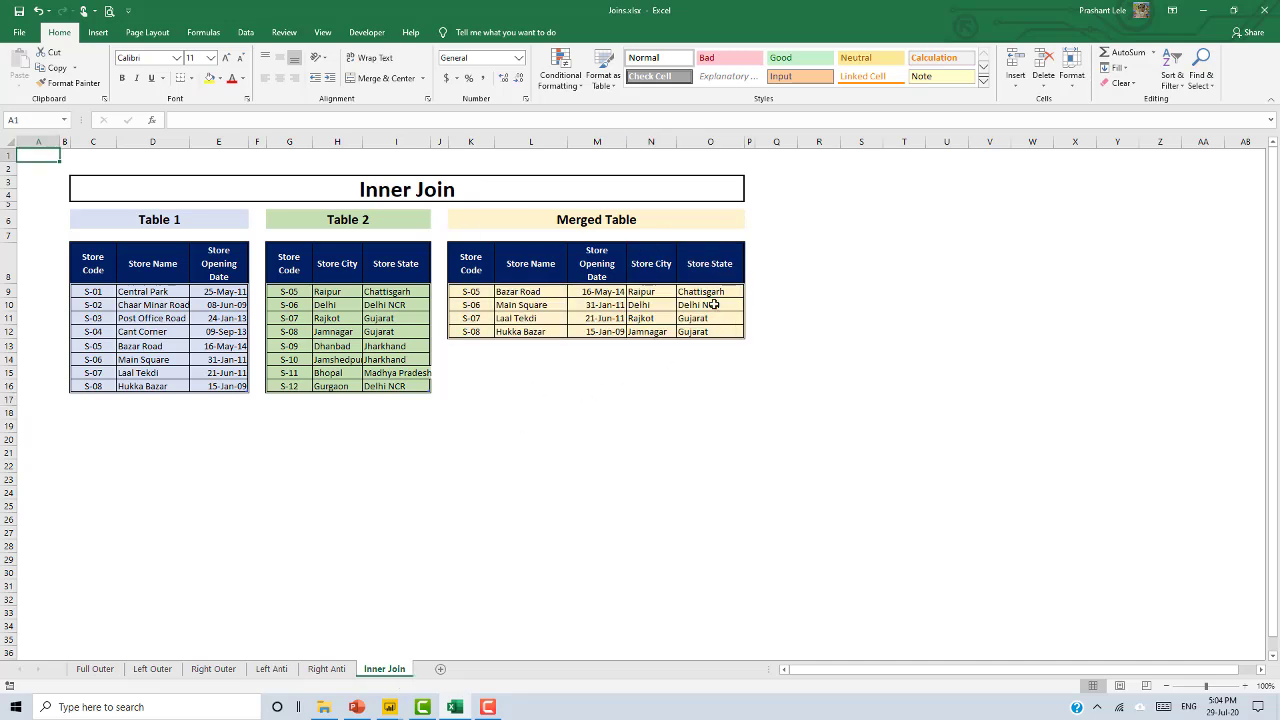
pyautogui.moveTo(478, 266); pyautogui.dragTo(710, 333)
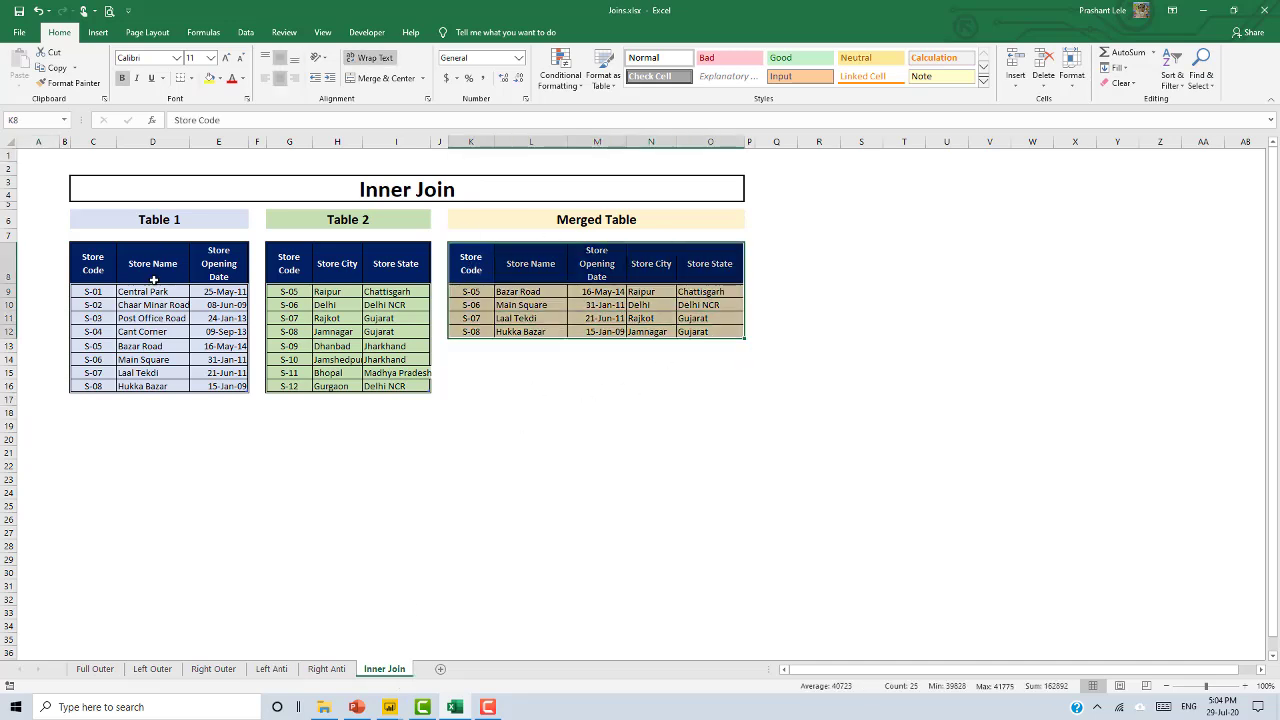
pyautogui.hotkey('alt', 'Tab')
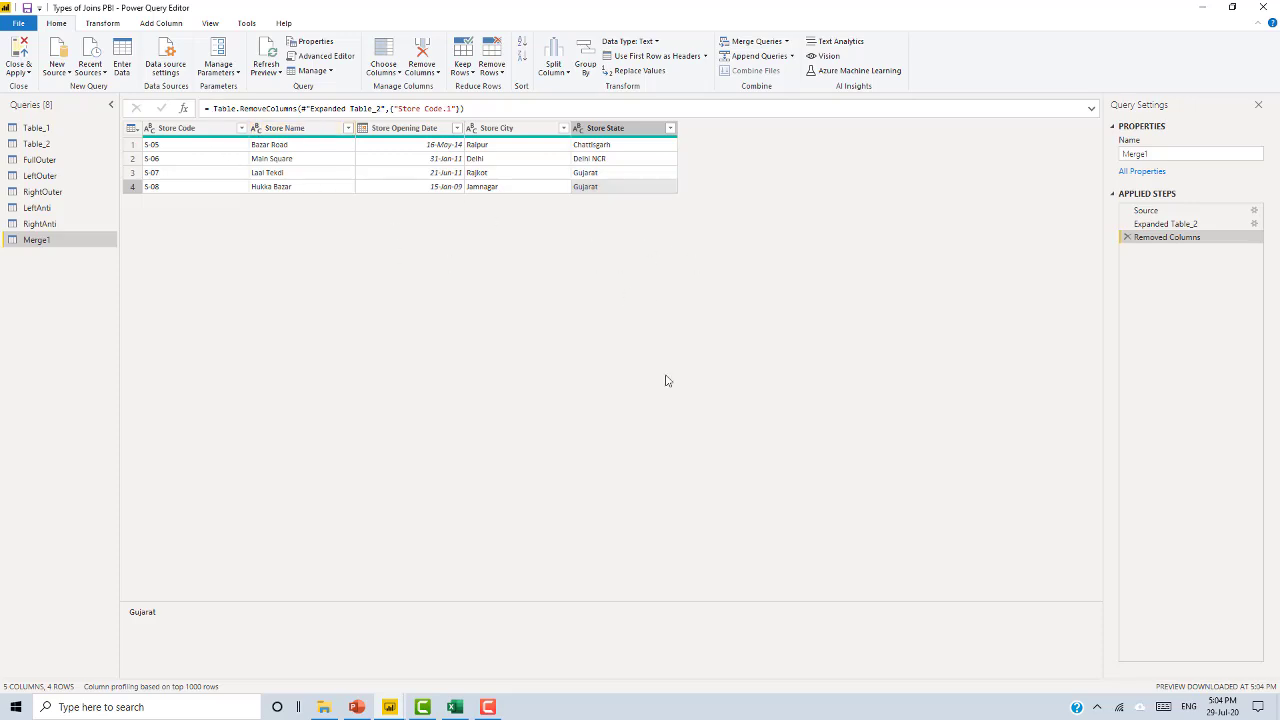
# Rename the inner merge query as Inner.
pyautogui.doubleClick(1163, 155)
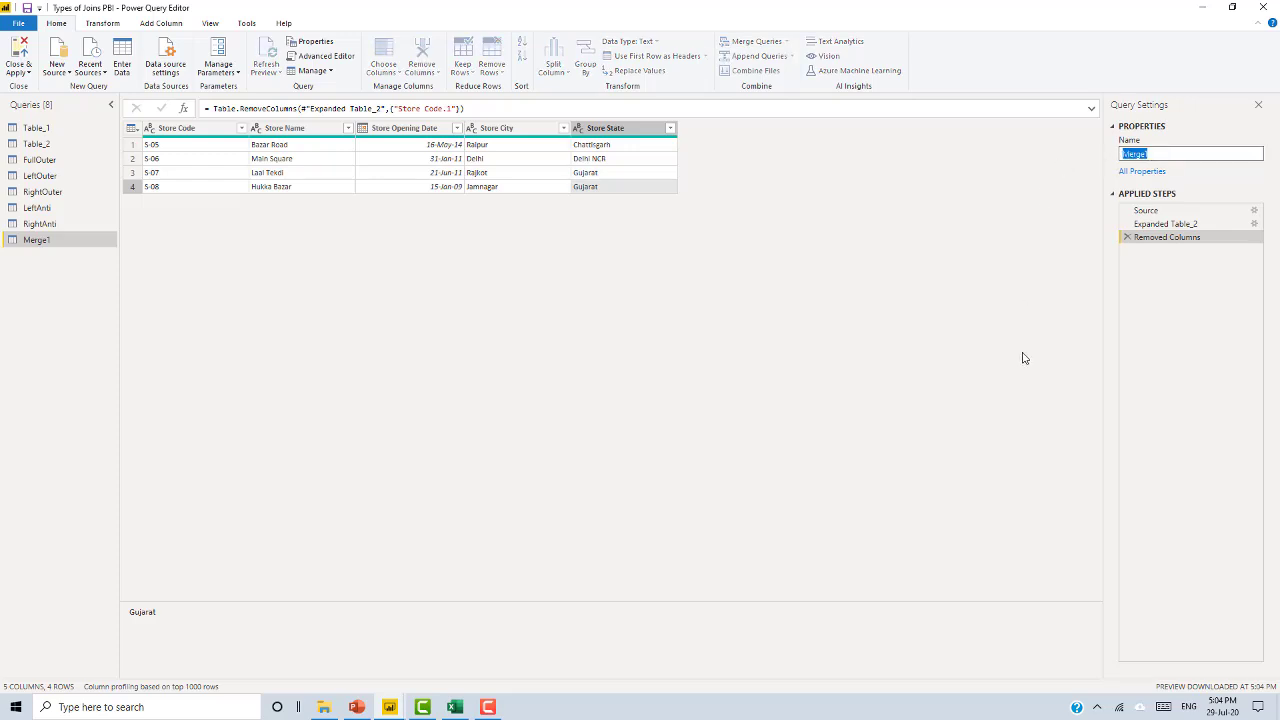
pyautogui.write('Inner')
pyautogui.press('Return')
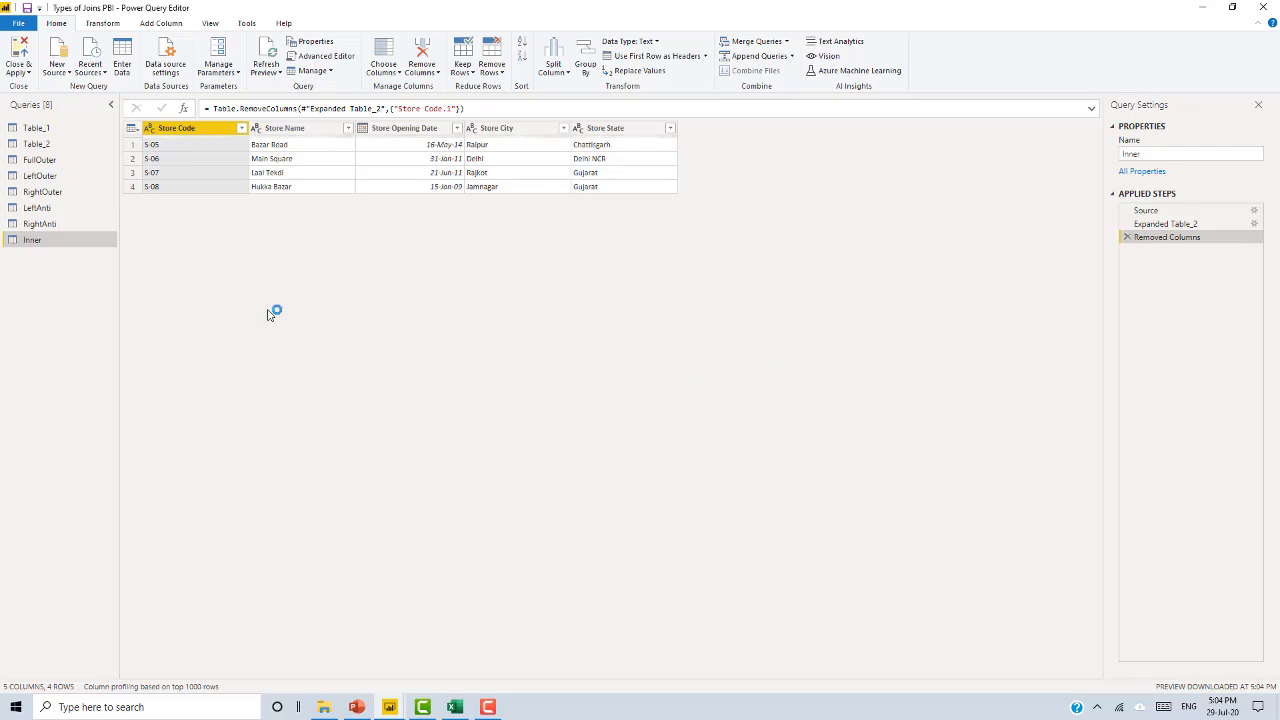
# Review the rows of Table_1, Table_2 and each outer and anti join query in turn.
pyautogui.click(57, 129)
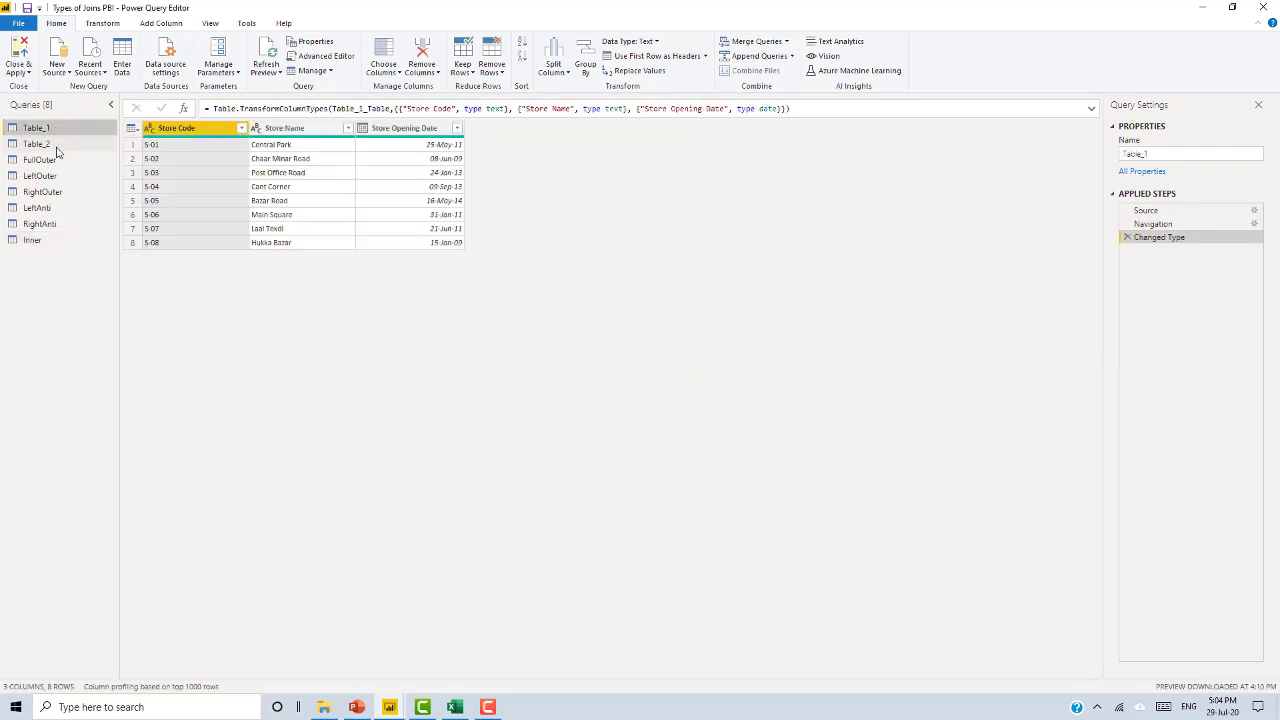
pyautogui.click(45, 144)
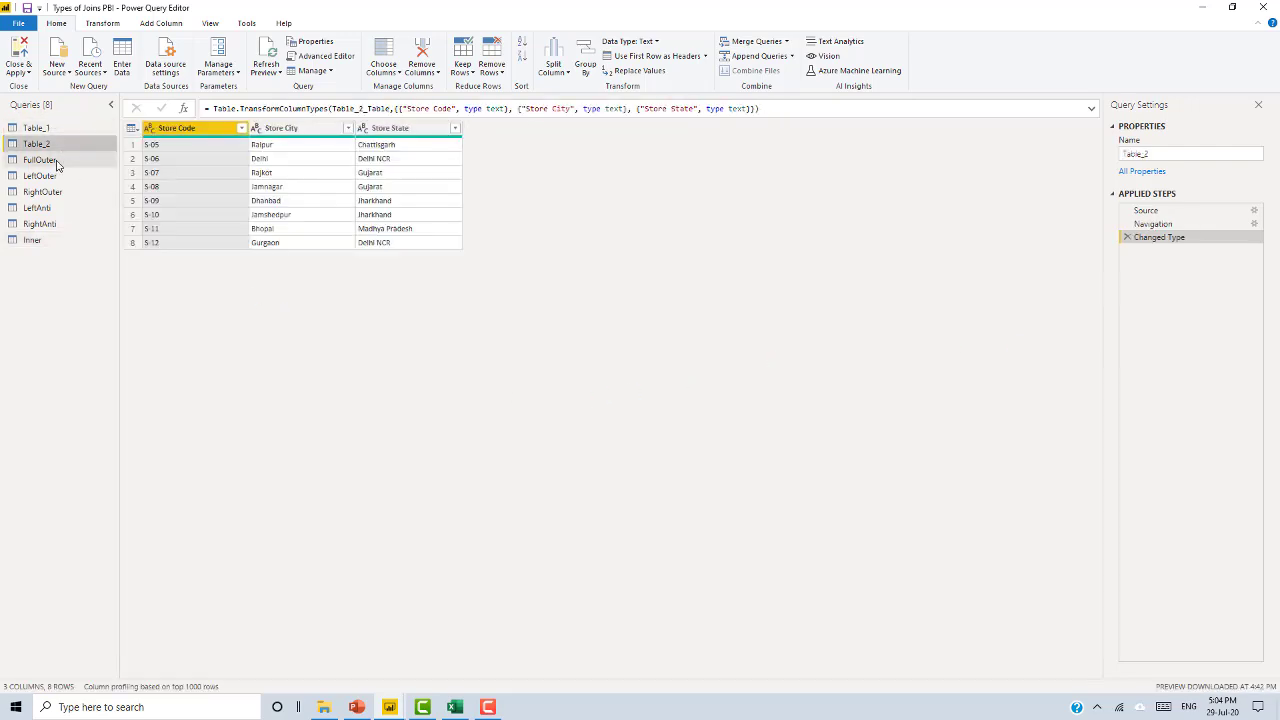
pyautogui.click(50, 161)
pyautogui.click(50, 177)
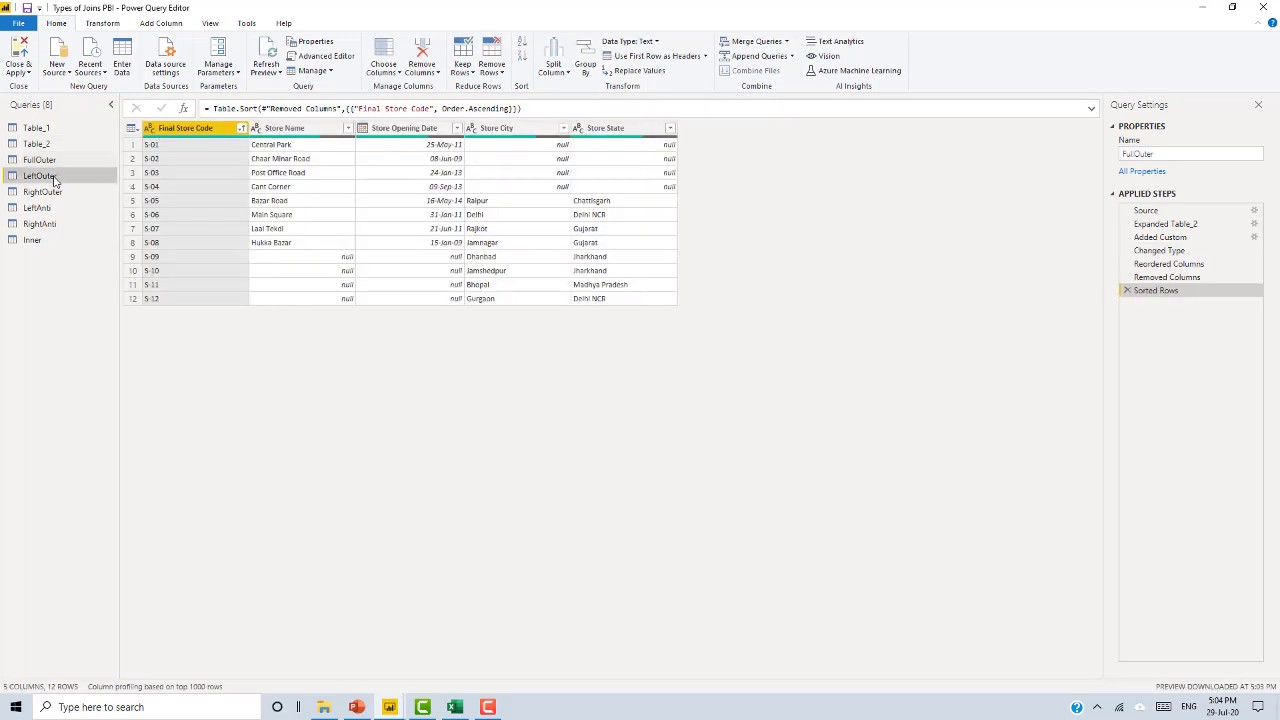
pyautogui.click(52, 192)
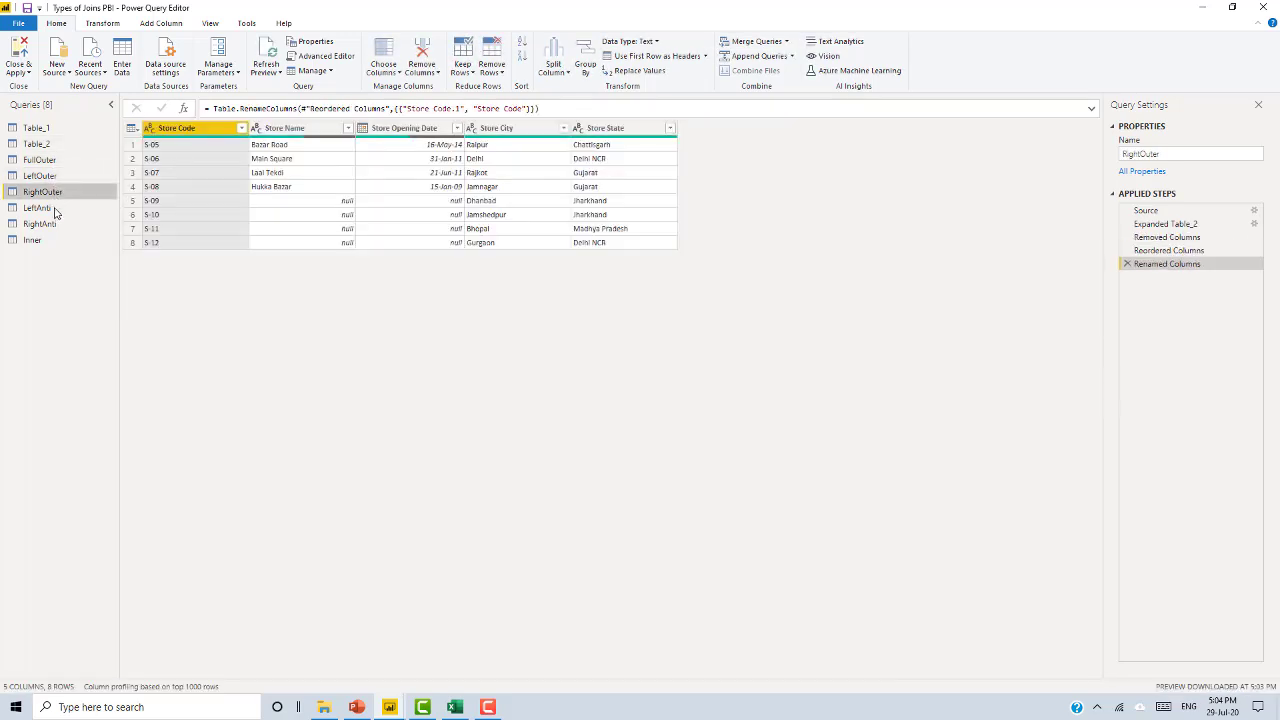
pyautogui.click(50, 208)
pyautogui.click(52, 225)
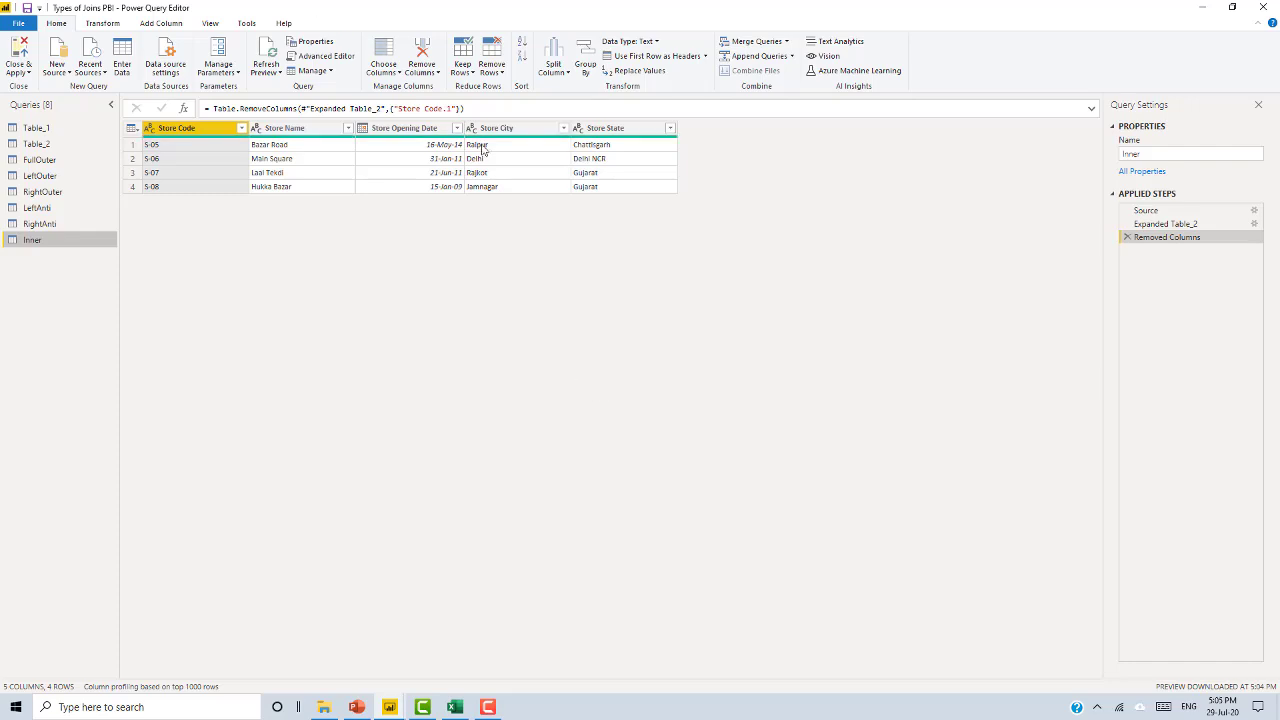
# Switch to Excel, clear the range selection on the Inner Join sheet and widen column I with Table 2's Store State.
pyautogui.click(455, 707)
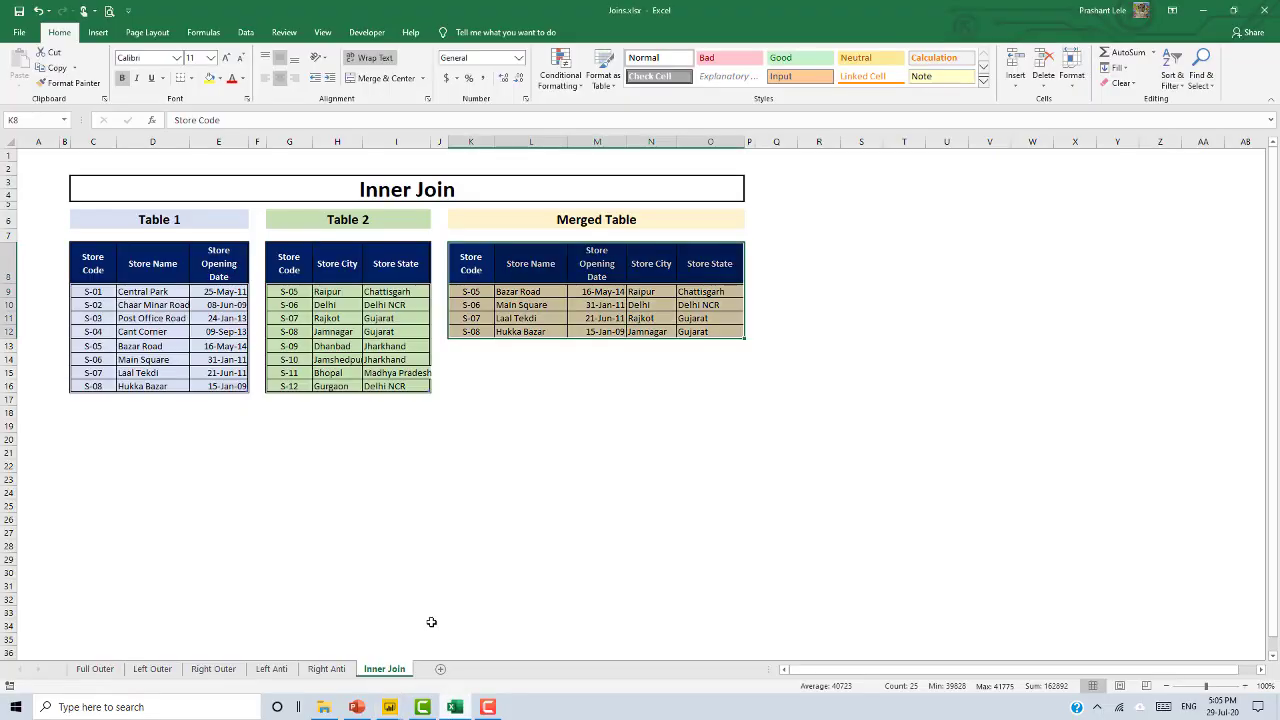
pyautogui.click(549, 423)
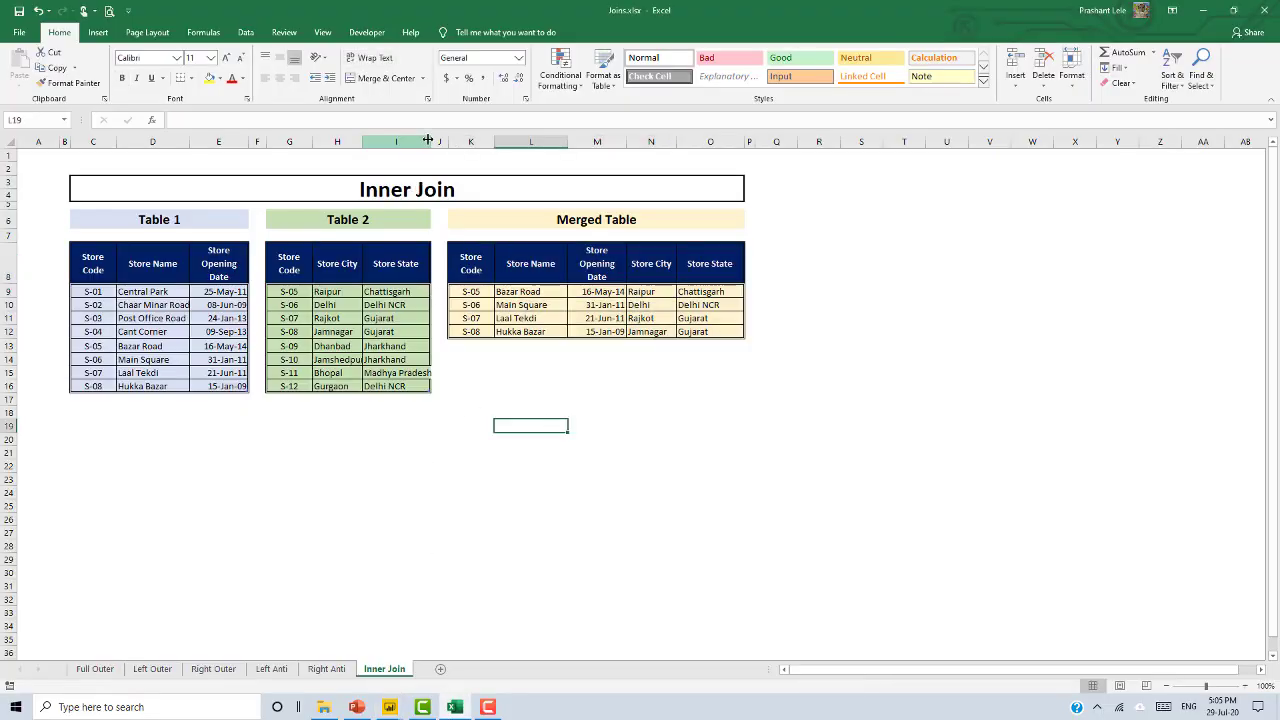
pyautogui.moveTo(431, 142); pyautogui.dragTo(441, 142)
# Switch back to Power Query Editor and examine the rows kept by the FullOuter, LeftOuter, RightOuter, LeftAnti and RightAnti queries, checking LeftAnti against Table_1.
pyautogui.hotkey('alt', 'Tab')
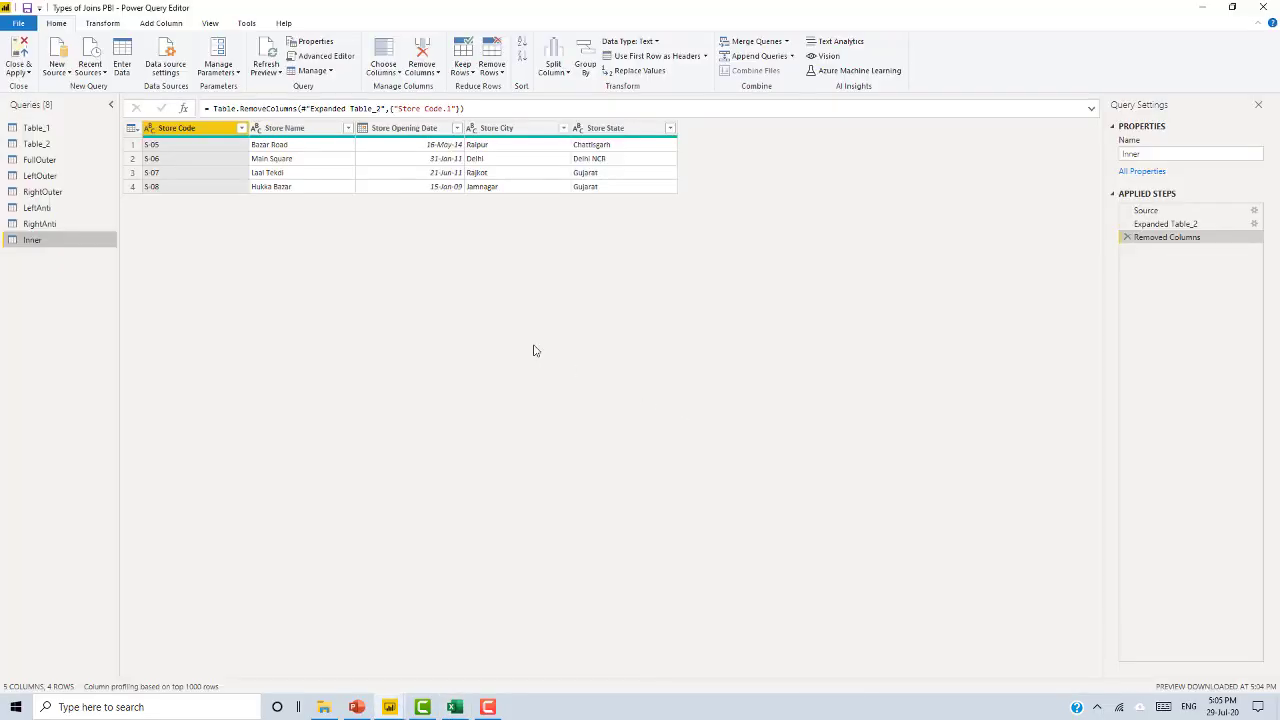
pyautogui.click(42, 160)
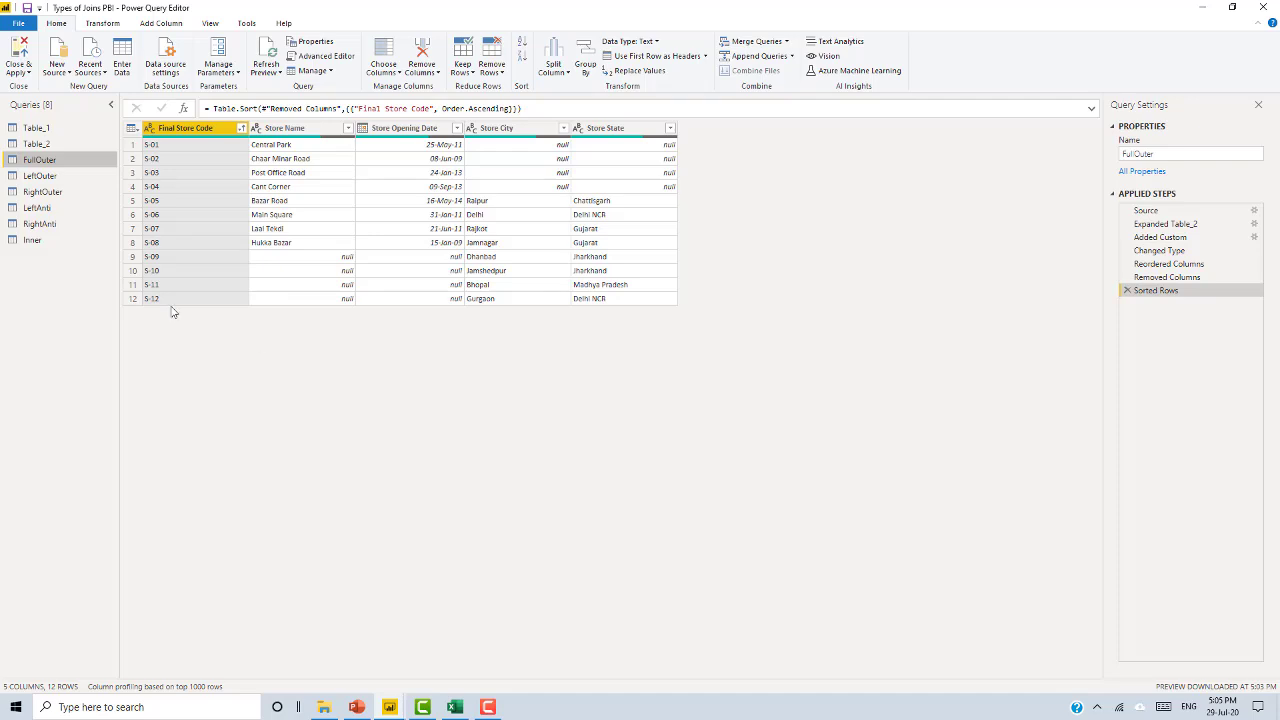
pyautogui.click(40, 177)
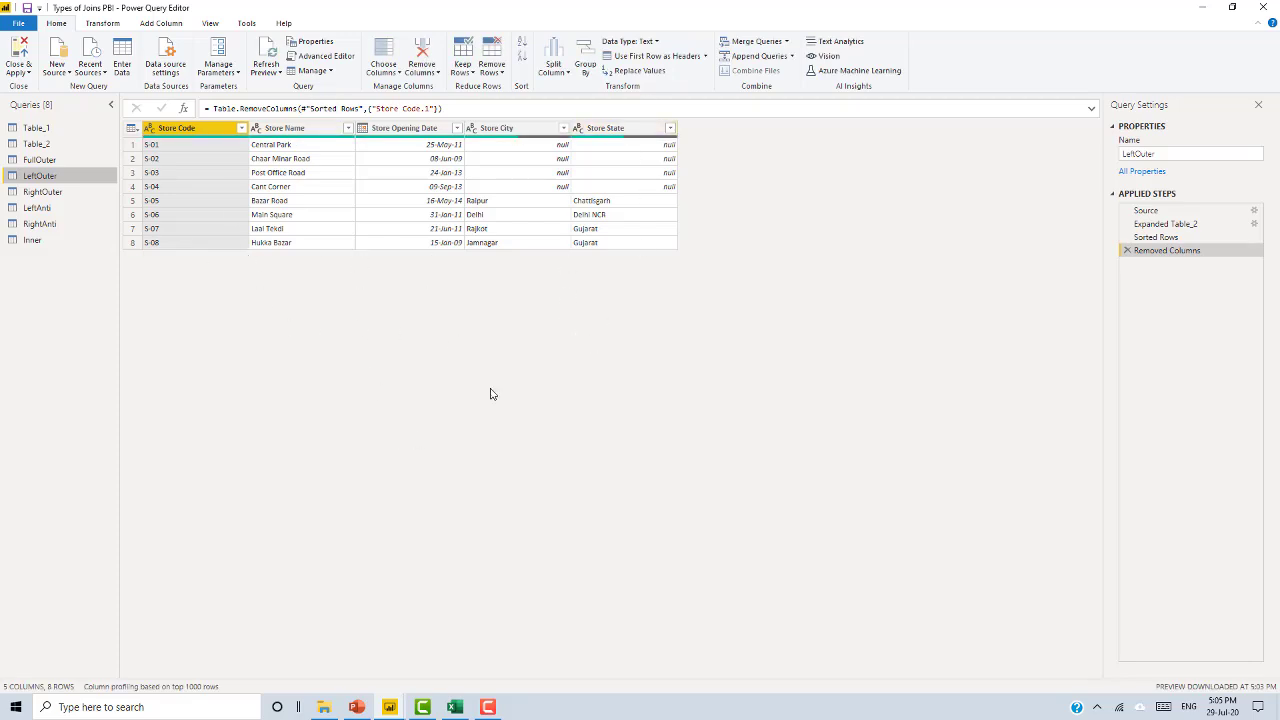
pyautogui.click(58, 192)
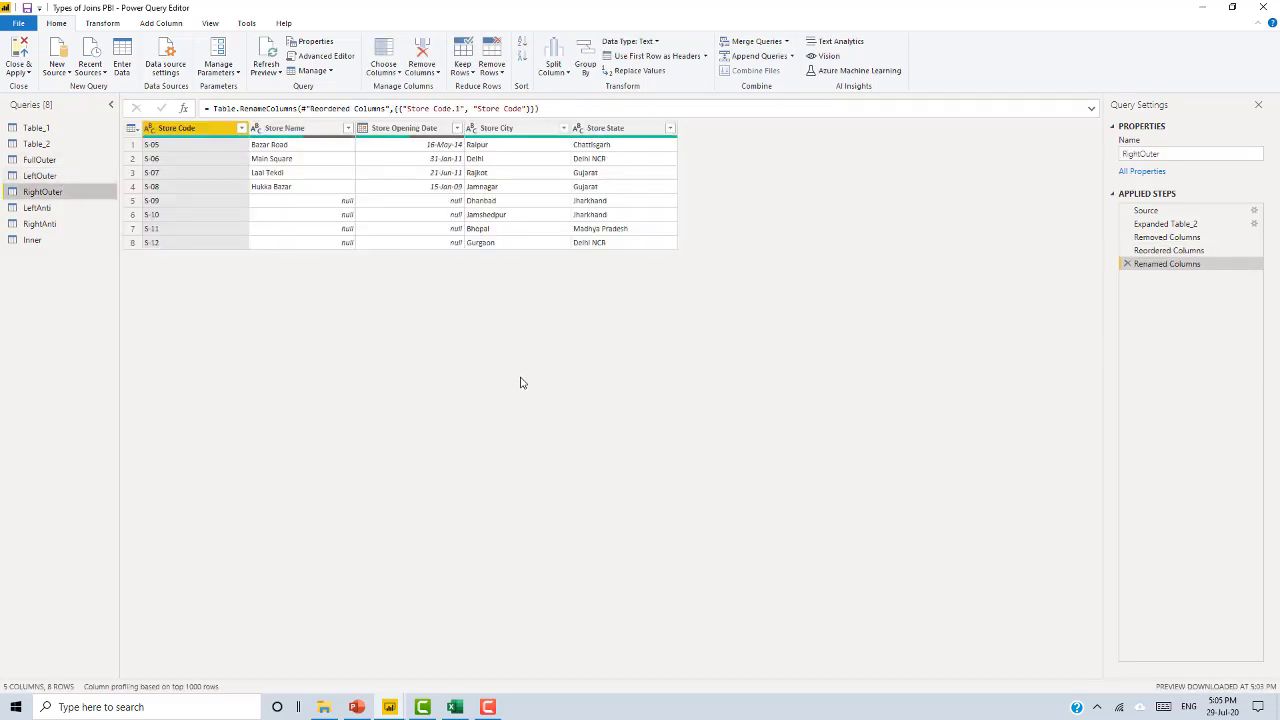
pyautogui.click(40, 208)
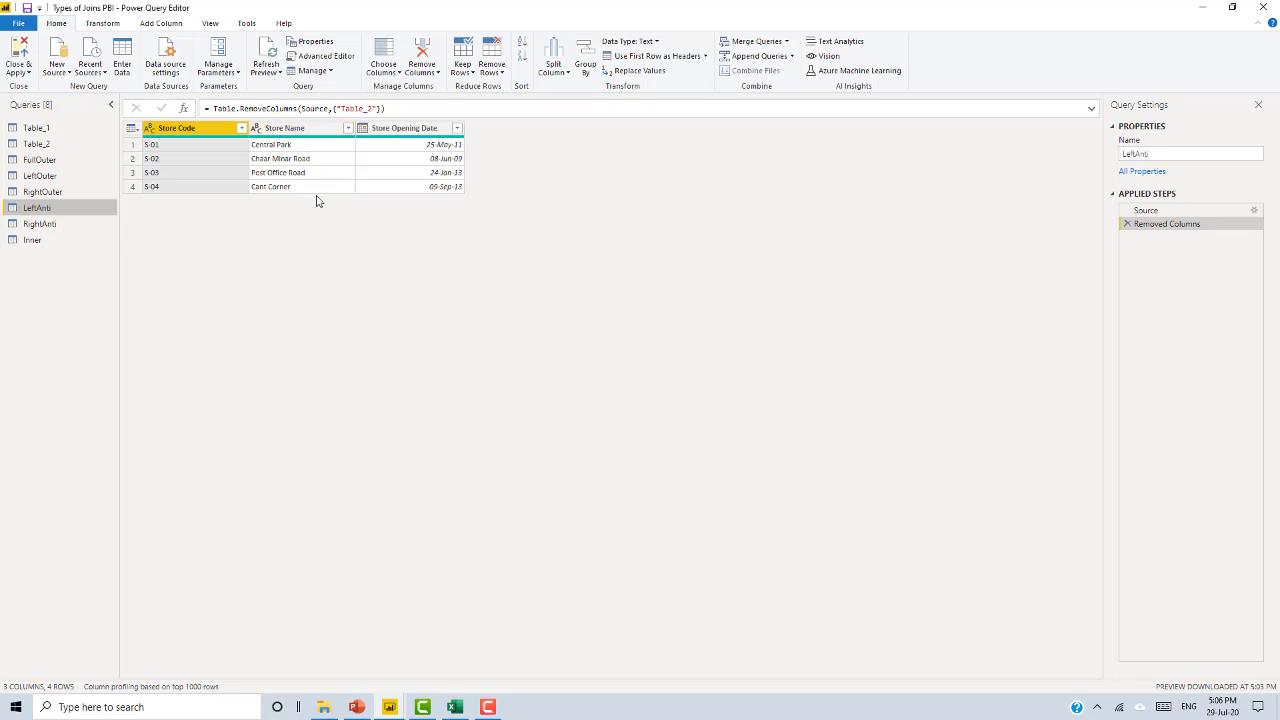
pyautogui.click(75, 129)
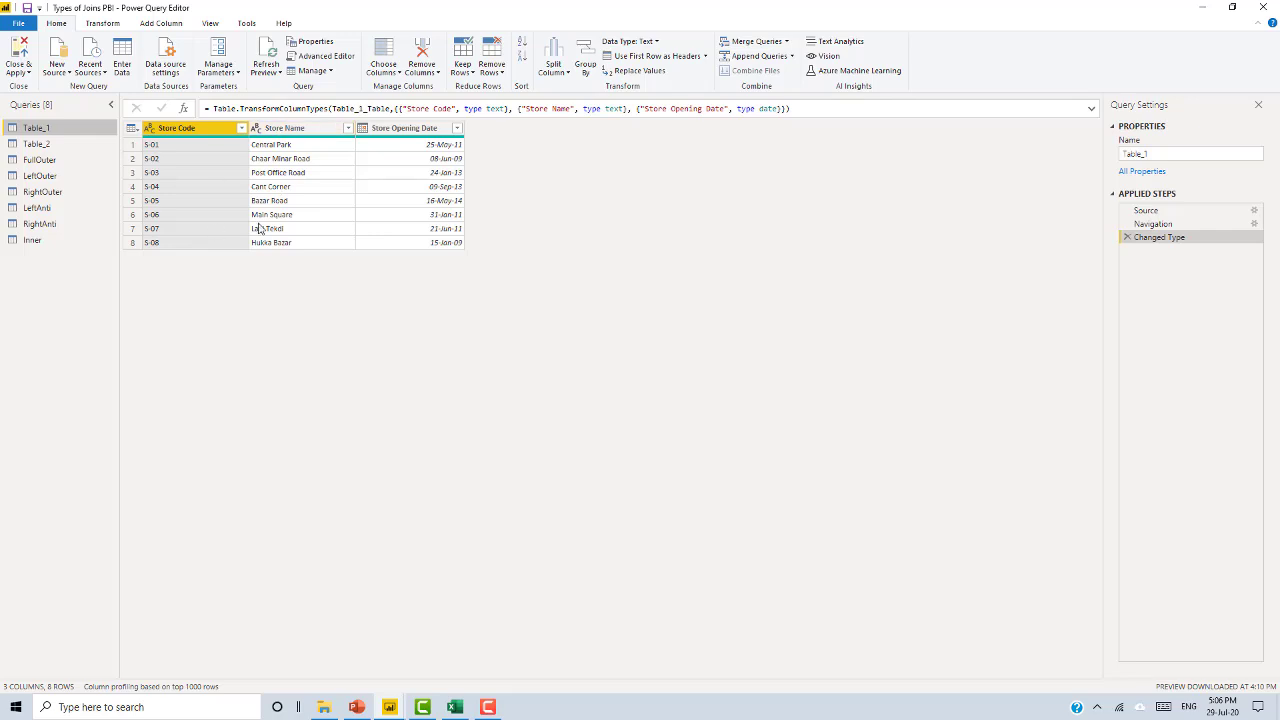
pyautogui.click(38, 209)
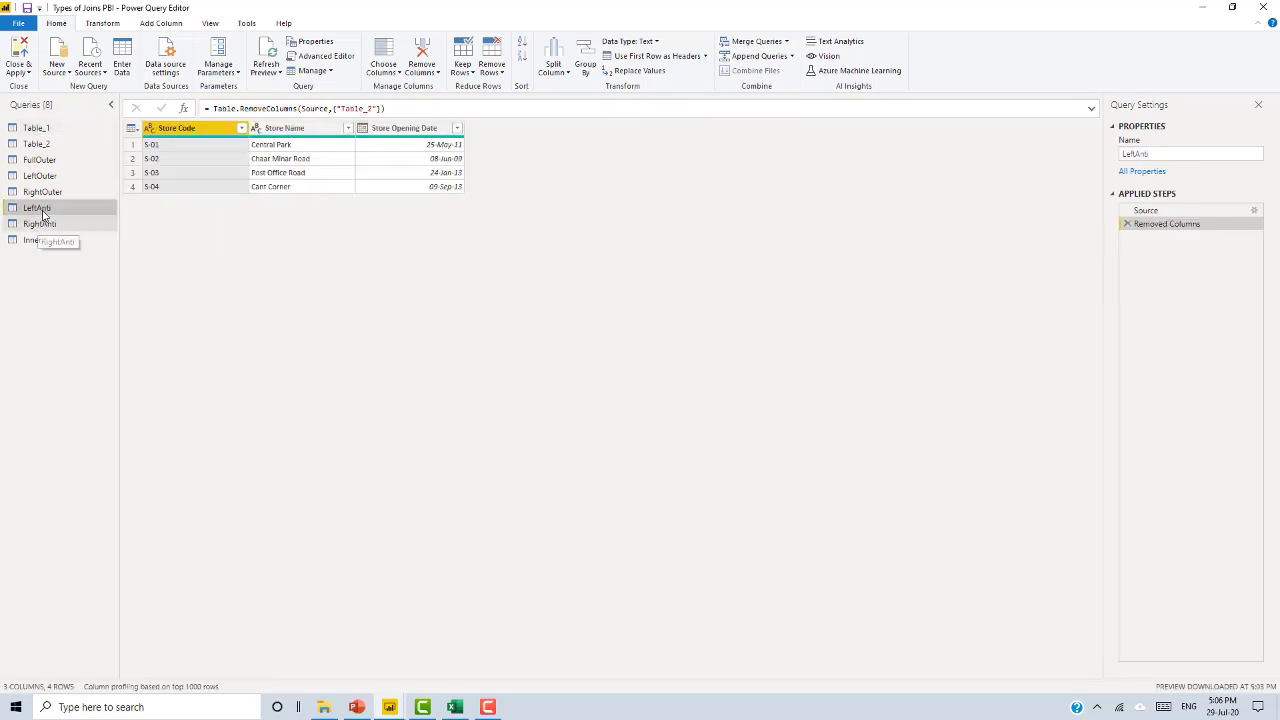
pyautogui.click(51, 229)
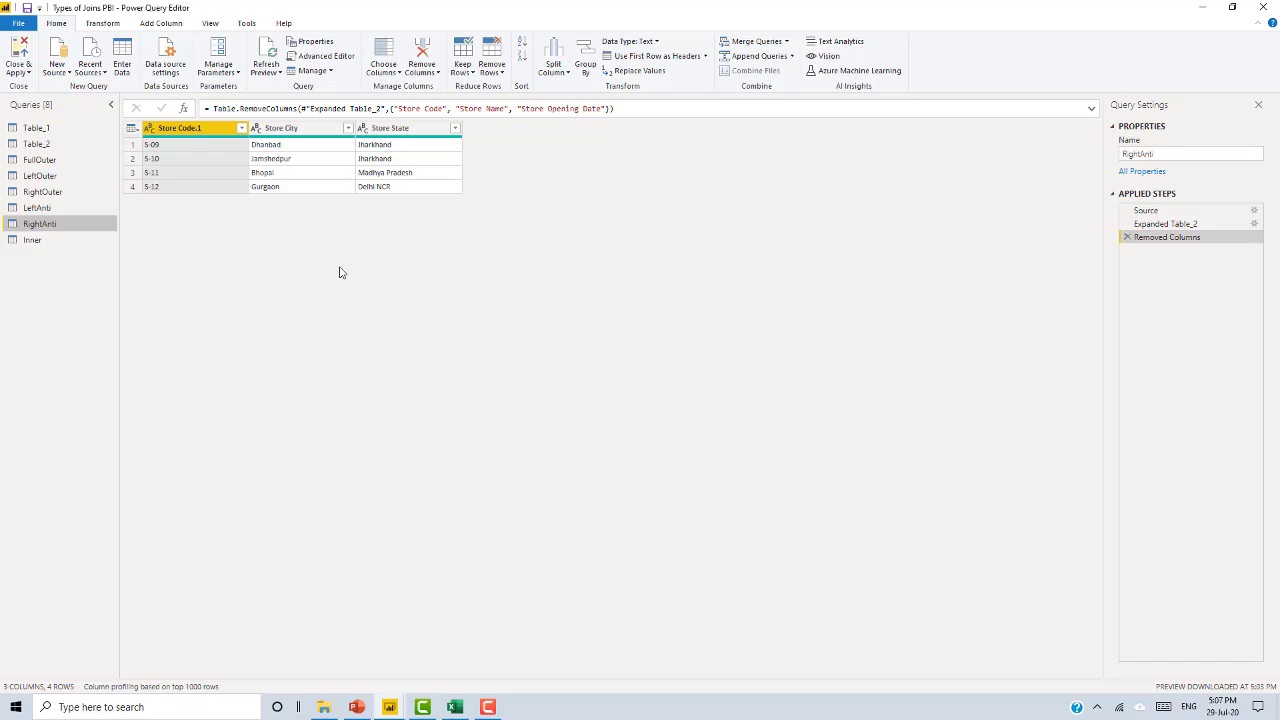
# Compare the rows of the source queries Table_1 and Table_2 with the FullOuter and Inner join results.
pyautogui.click(36, 129)
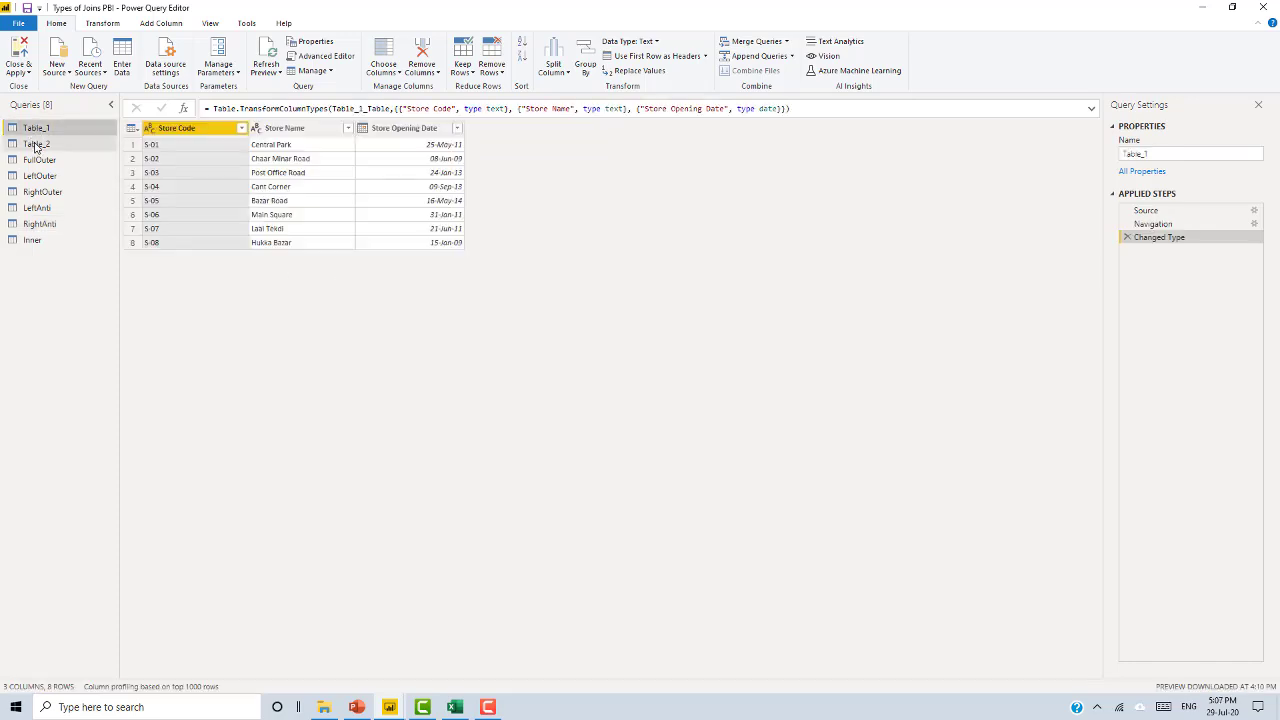
pyautogui.click(36, 145)
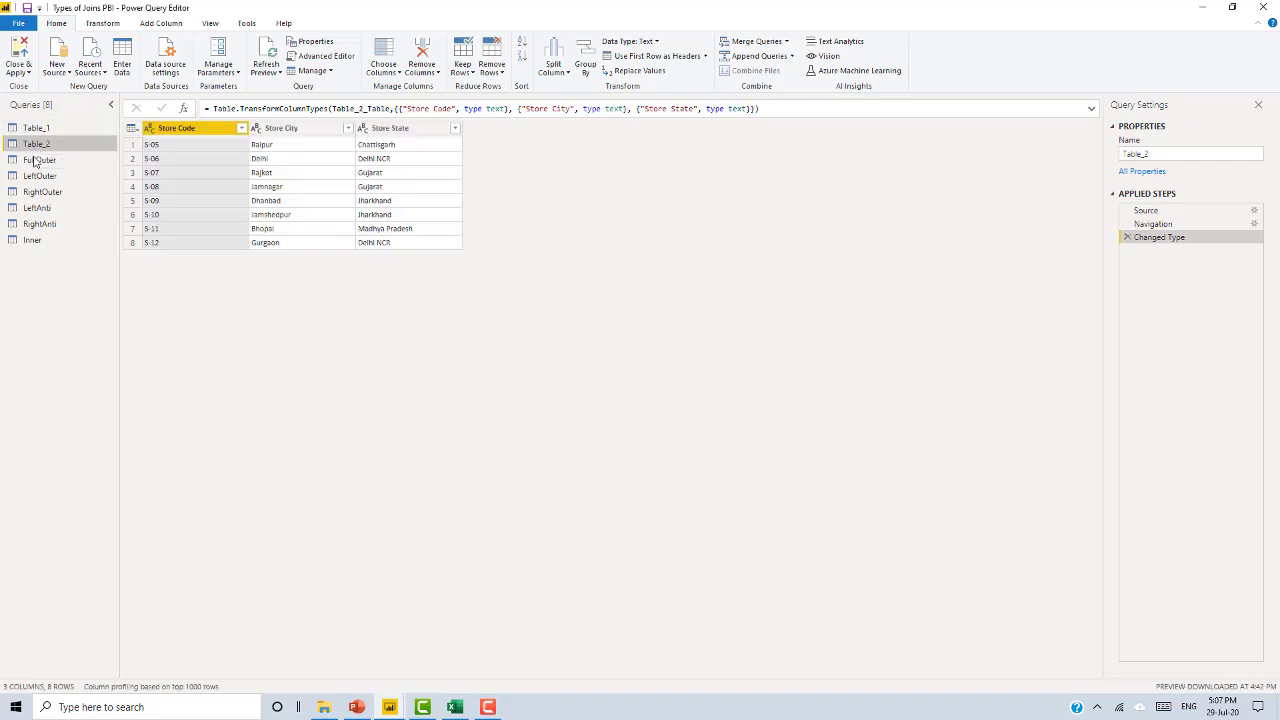
pyautogui.click(37, 161)
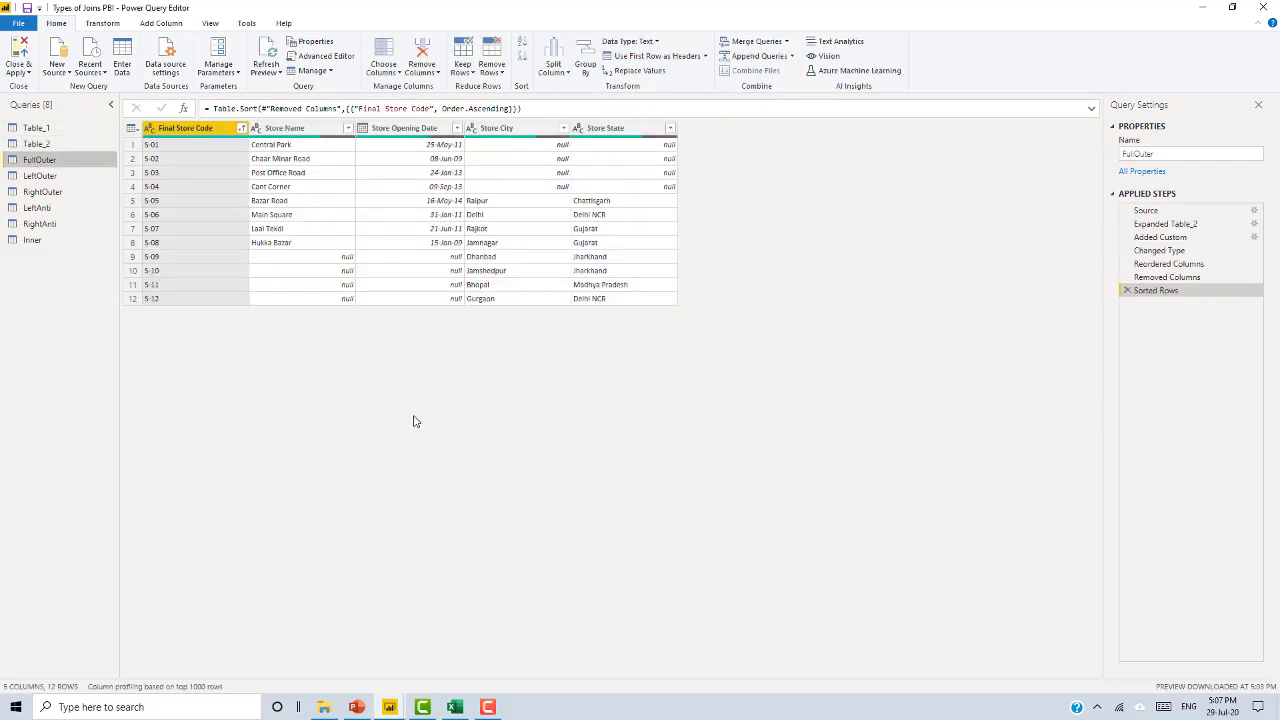
pyautogui.click(34, 246)
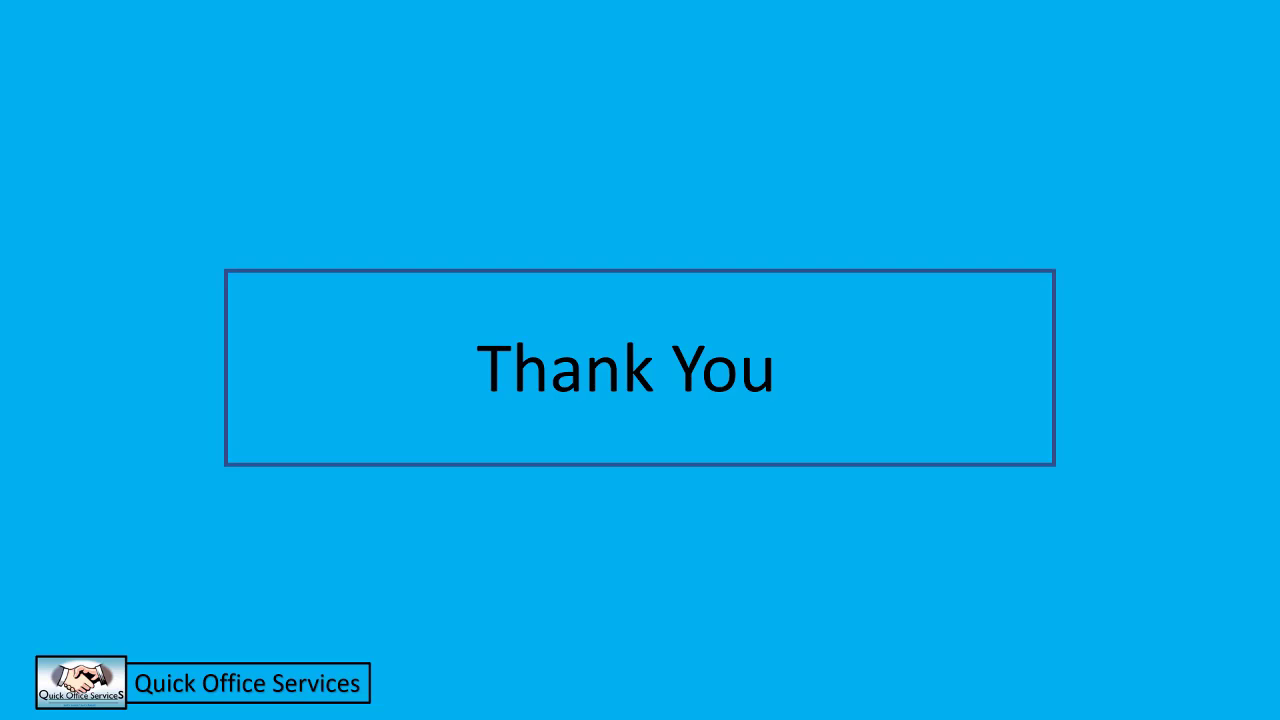
pyautogui.press('Right')
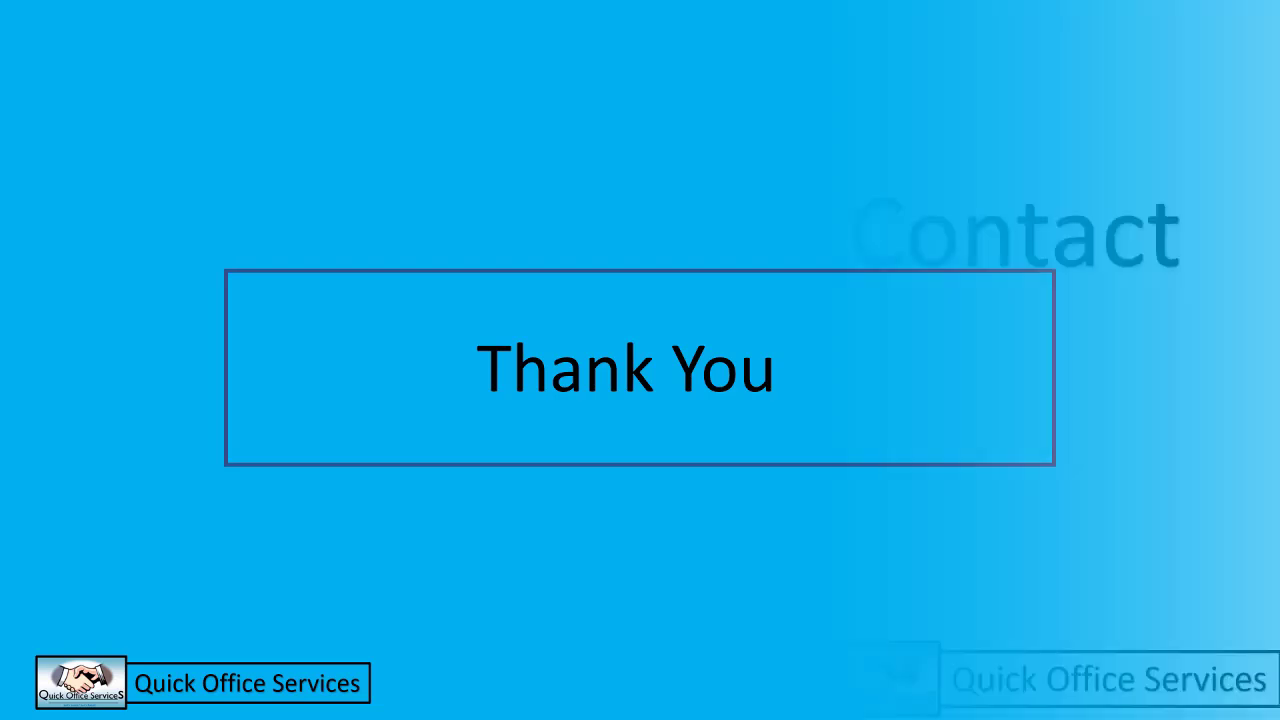